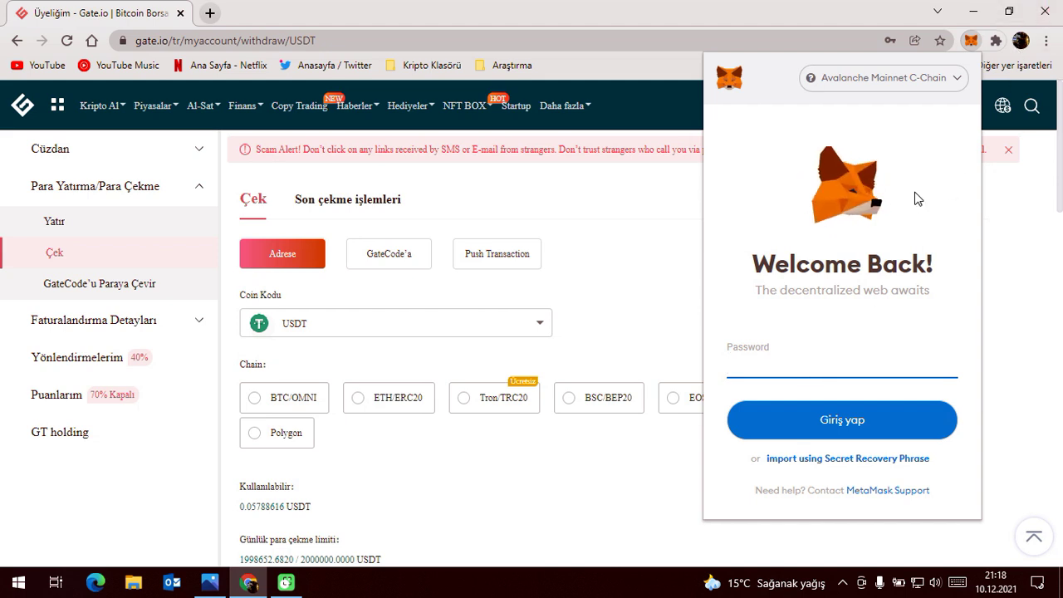
# Put MetaMask on the Main Ethereum Ağı network, then dismiss the wallet popup.
pyautogui.click(883, 77)
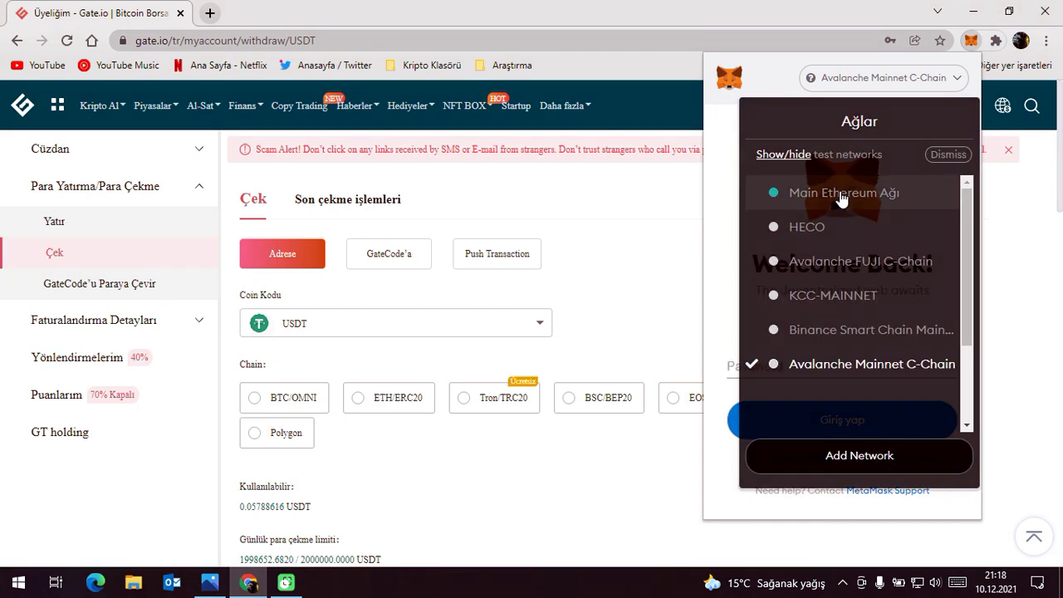
pyautogui.click(837, 202)
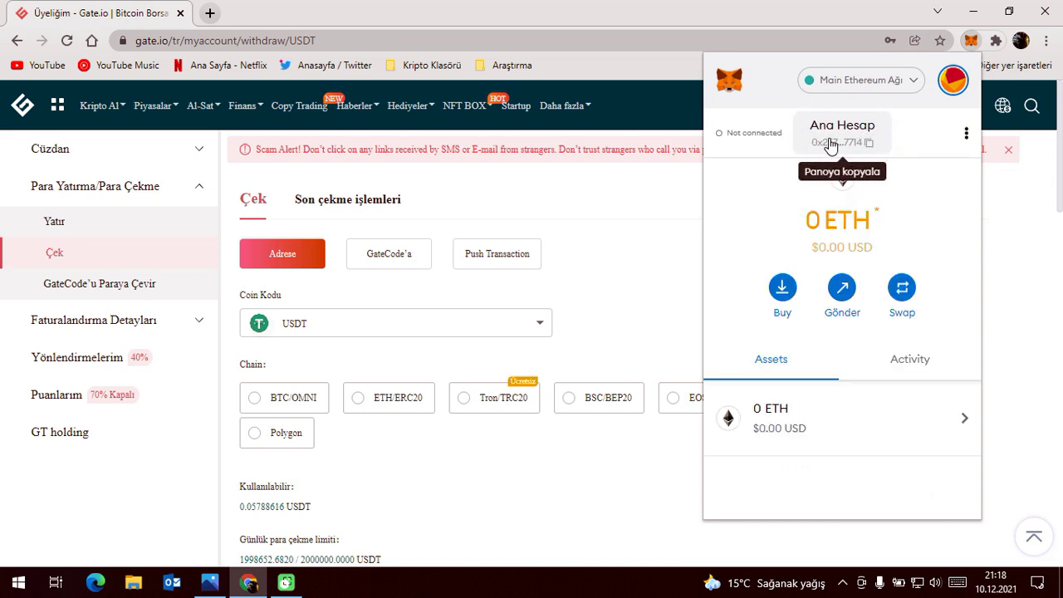
pyautogui.click(894, 83)
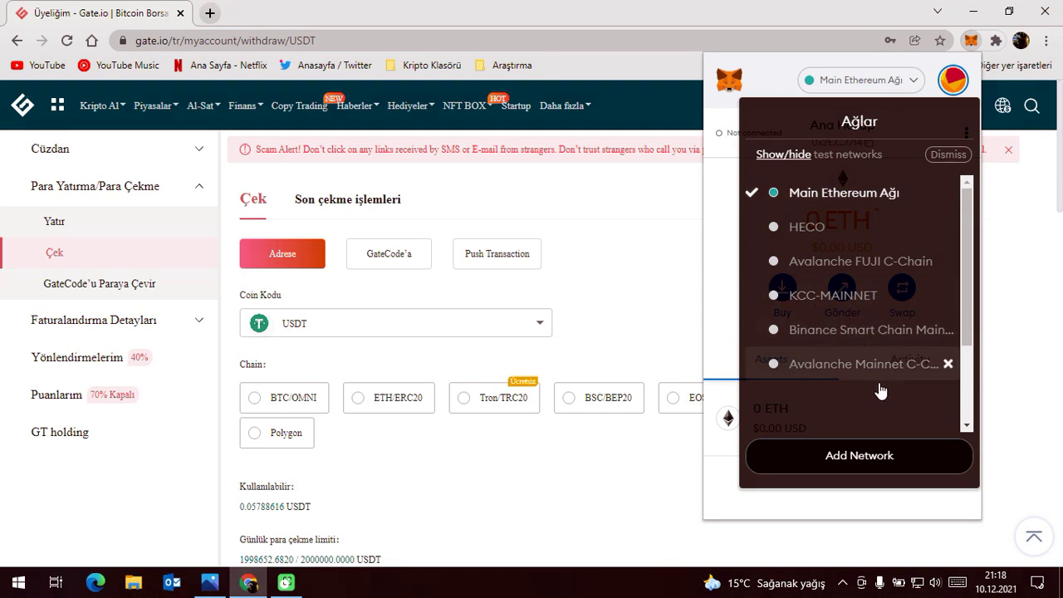
pyautogui.click(851, 196)
pyautogui.click(669, 252)
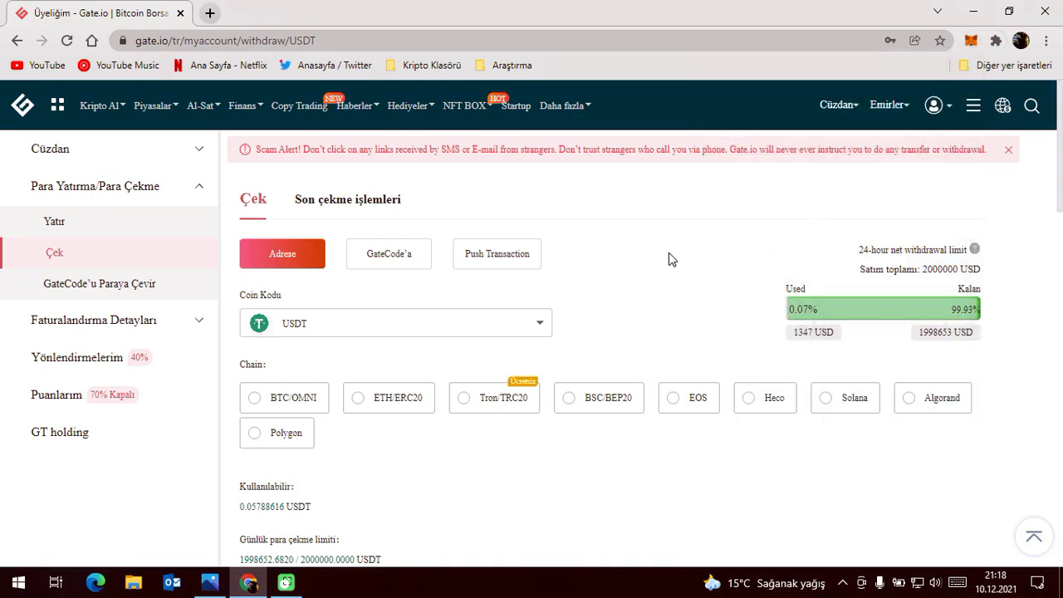
pyautogui.click(971, 40)
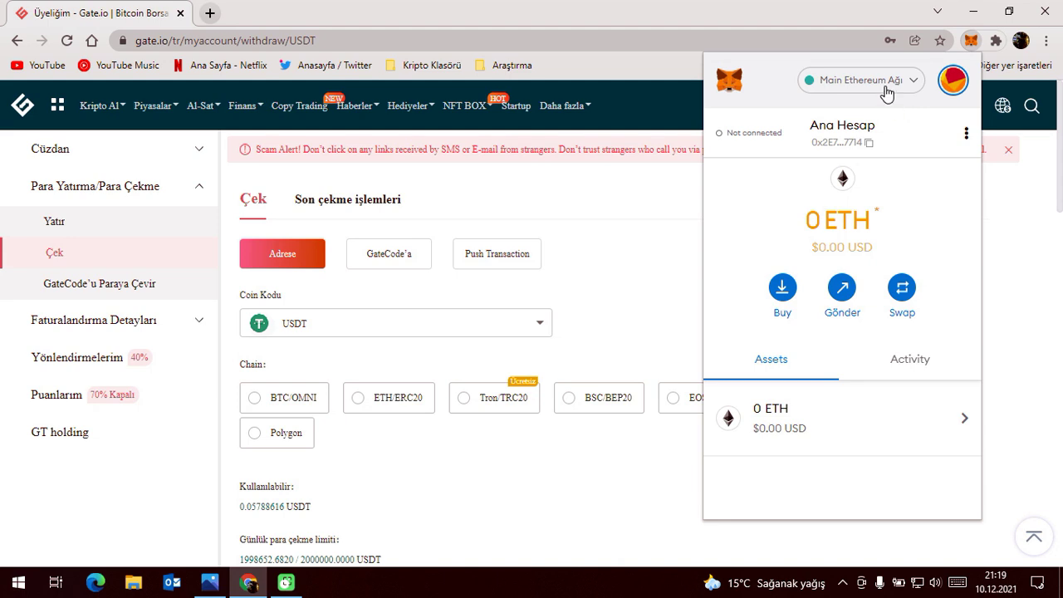
pyautogui.click(885, 86)
pyautogui.click(971, 40)
pyautogui.scroll(-2, 431, 235)
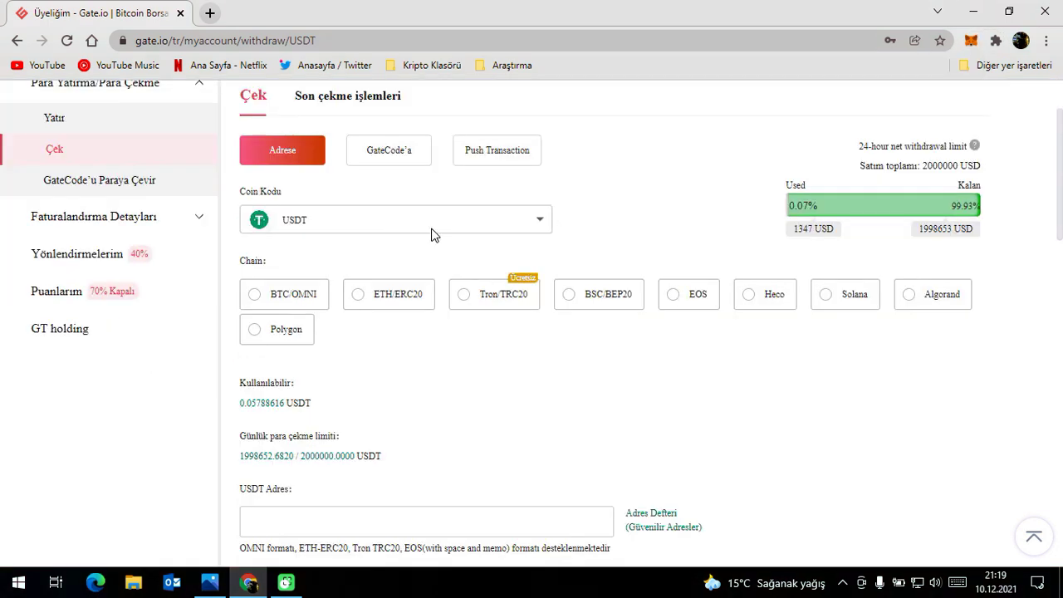
# Search 'ether' in Coin Kodu and select ETH Ethereum as the withdrawal coin.
pyautogui.click(431, 235)
pyautogui.write('e')
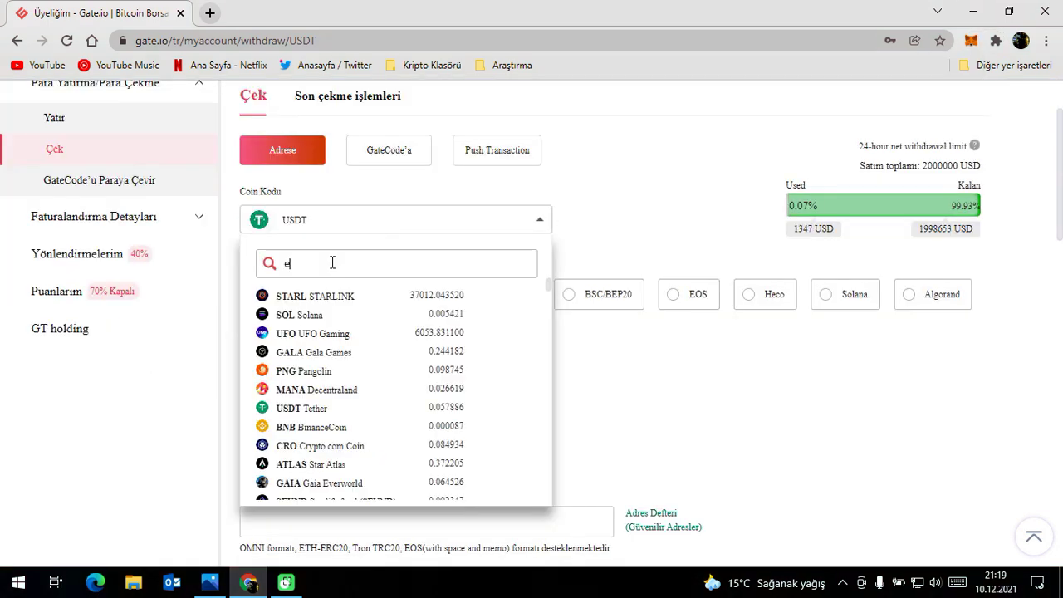
pyautogui.write('ther')
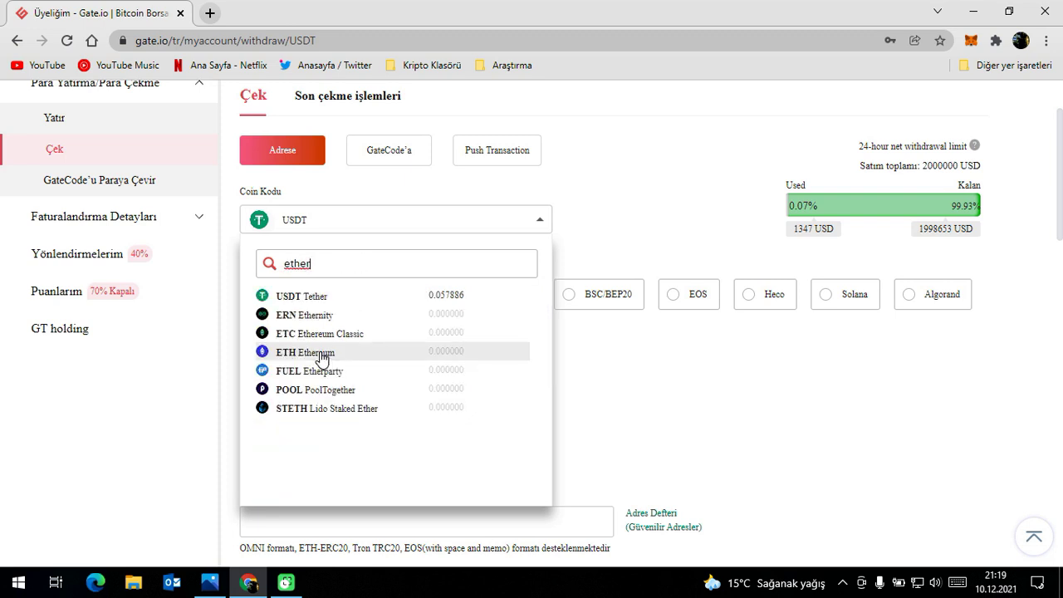
pyautogui.click(322, 355)
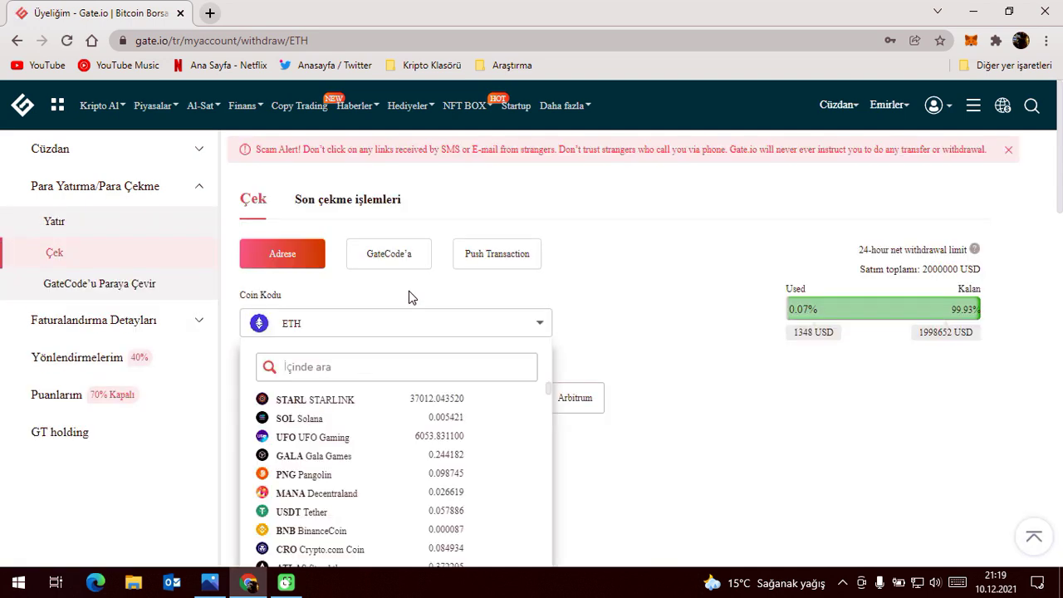
# Enter 150 as the ETH withdrawal amount in Alım tutarı.
pyautogui.scroll(-3, 689, 280)
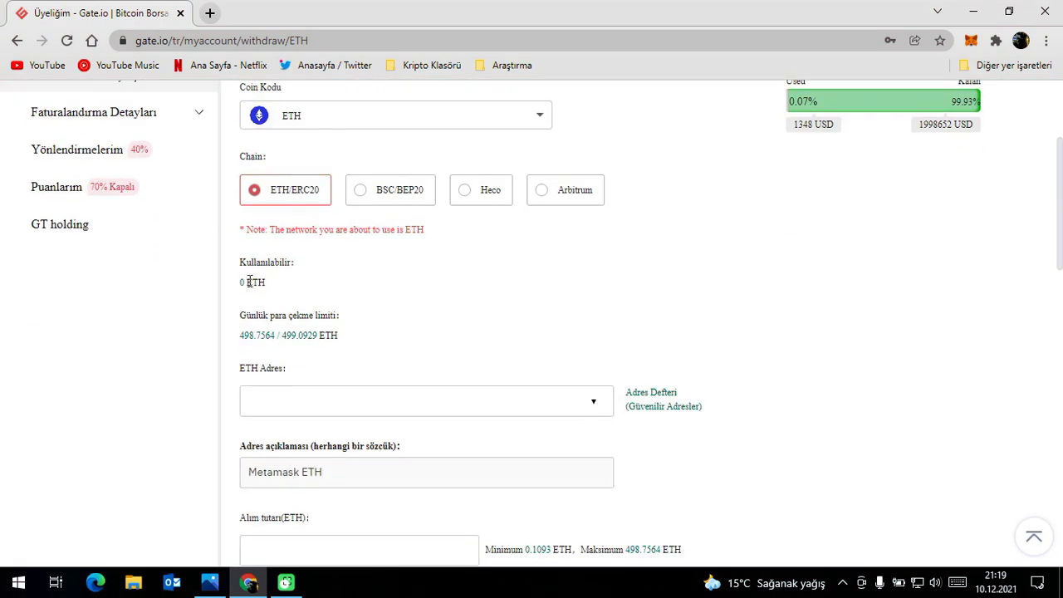
pyautogui.moveTo(239, 289); pyautogui.dragTo(265, 284)
pyautogui.click(255, 286)
pyautogui.scroll(-1, 256, 287)
pyautogui.scroll(-1, 246, 286)
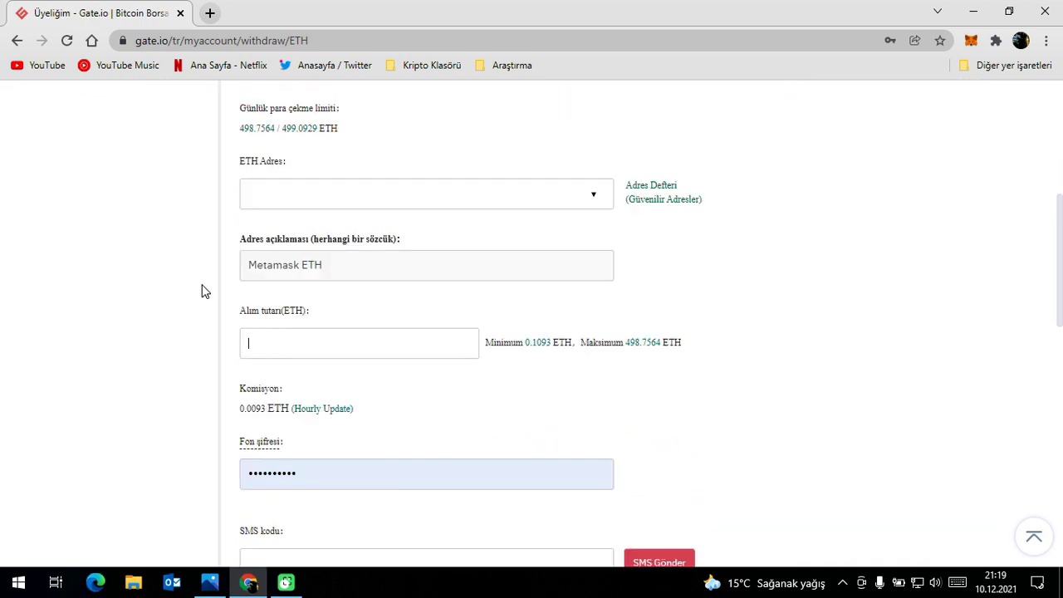
pyautogui.write('150')
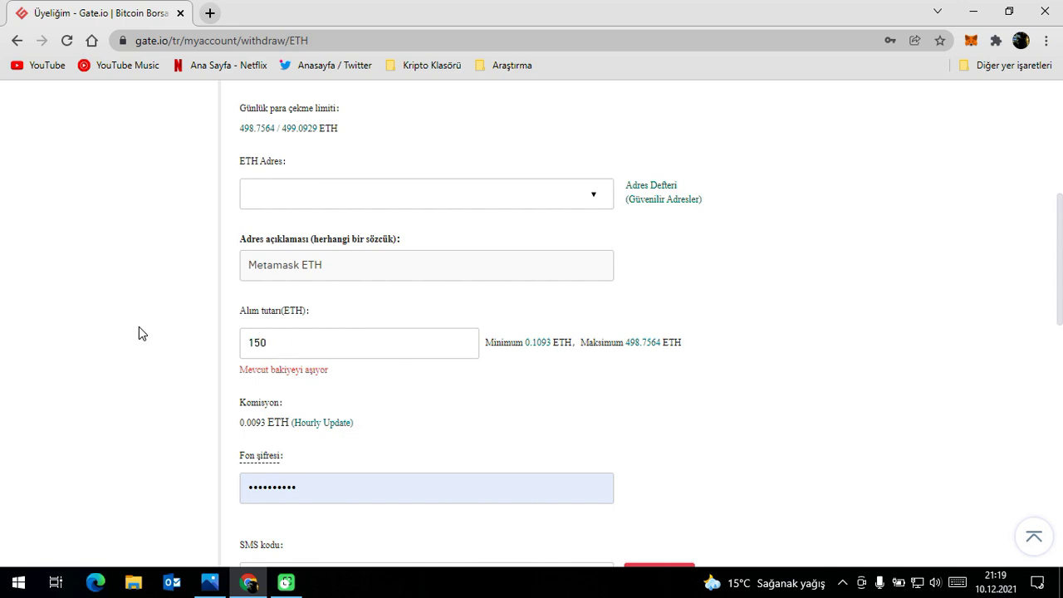
# Copy the MetaMask account address from the wallet popup.
pyautogui.scroll(1, 139, 333)
pyautogui.click(308, 299)
pyautogui.click(295, 261)
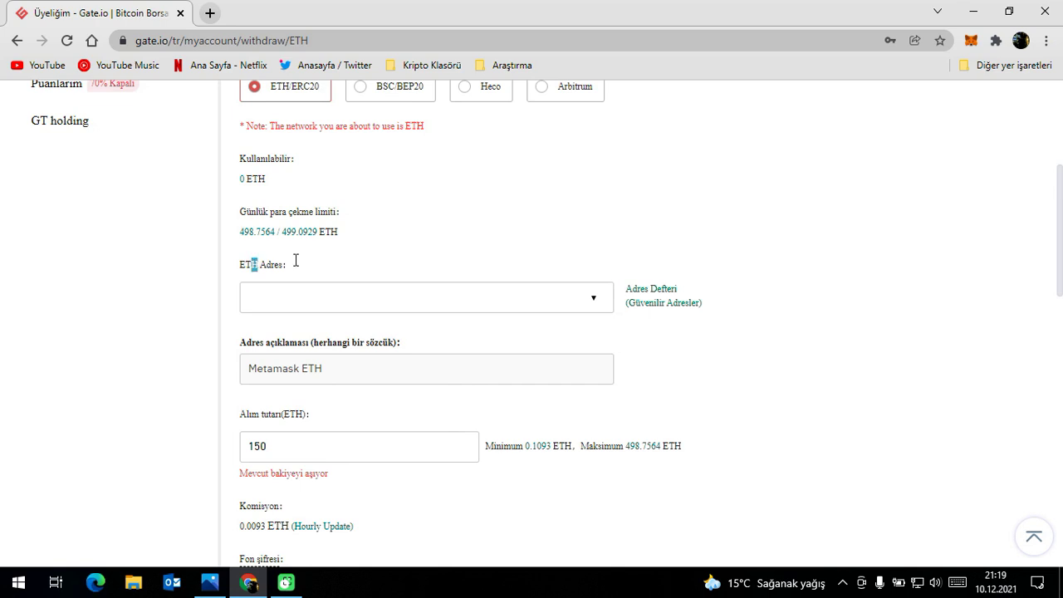
pyautogui.click(970, 40)
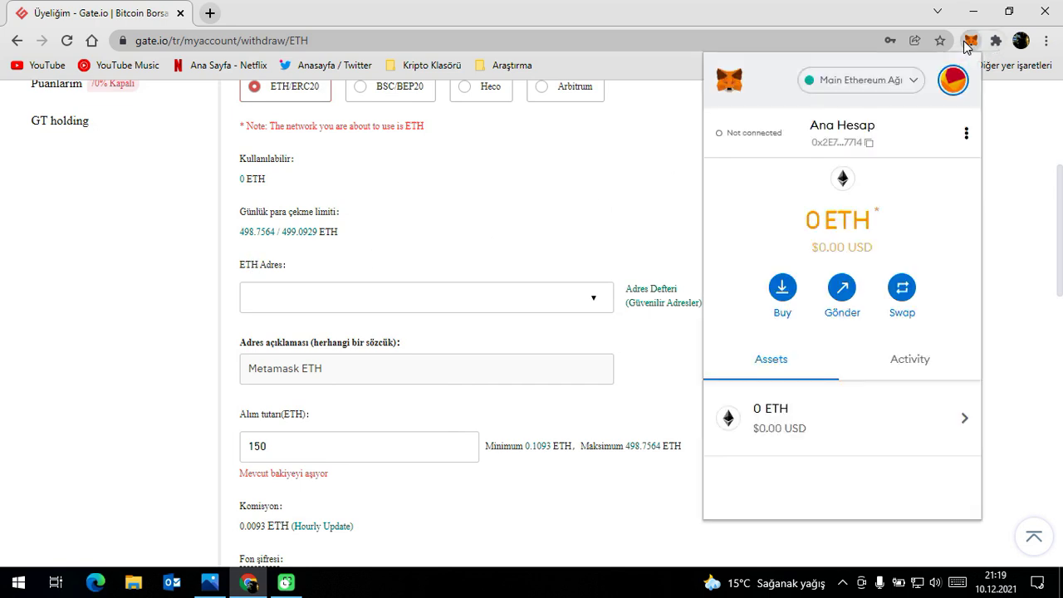
pyautogui.click(842, 137)
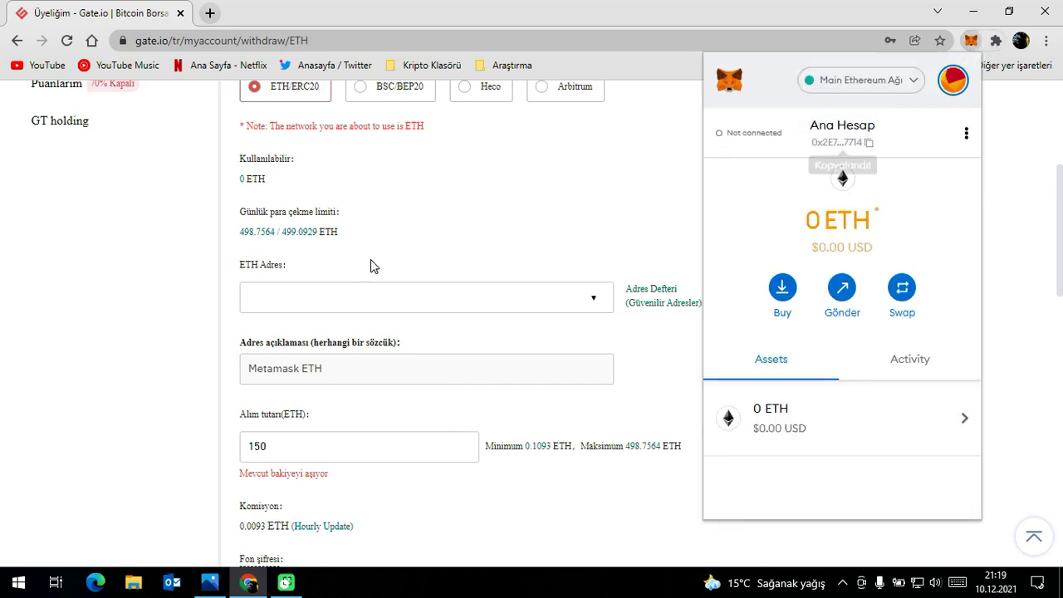
pyautogui.click(371, 266)
pyautogui.click(454, 223)
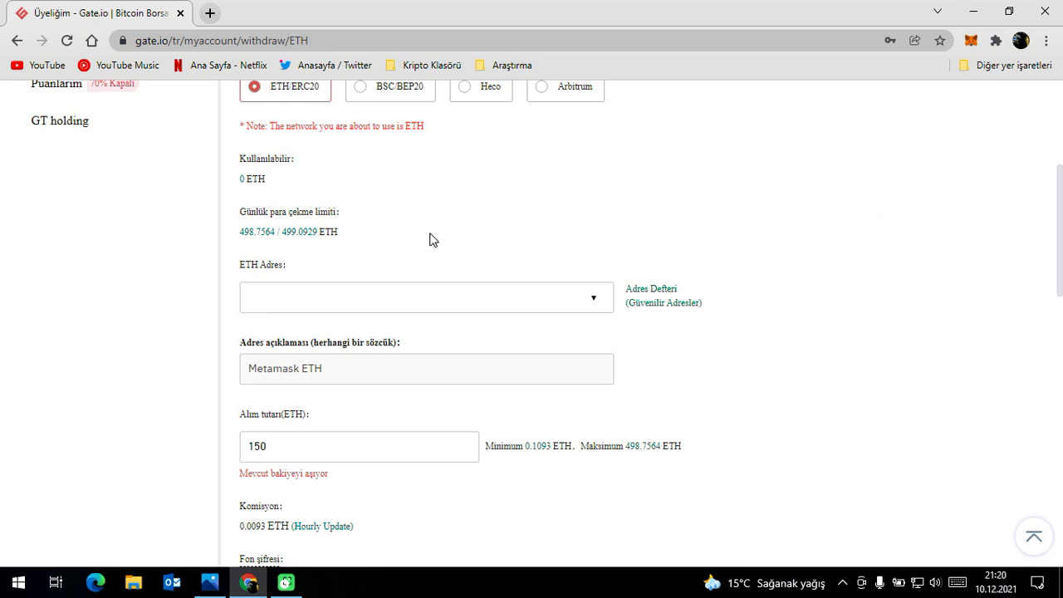
# Keep ETH/ERC20 as the ETH withdrawal chain.
pyautogui.scroll(1, 424, 250)
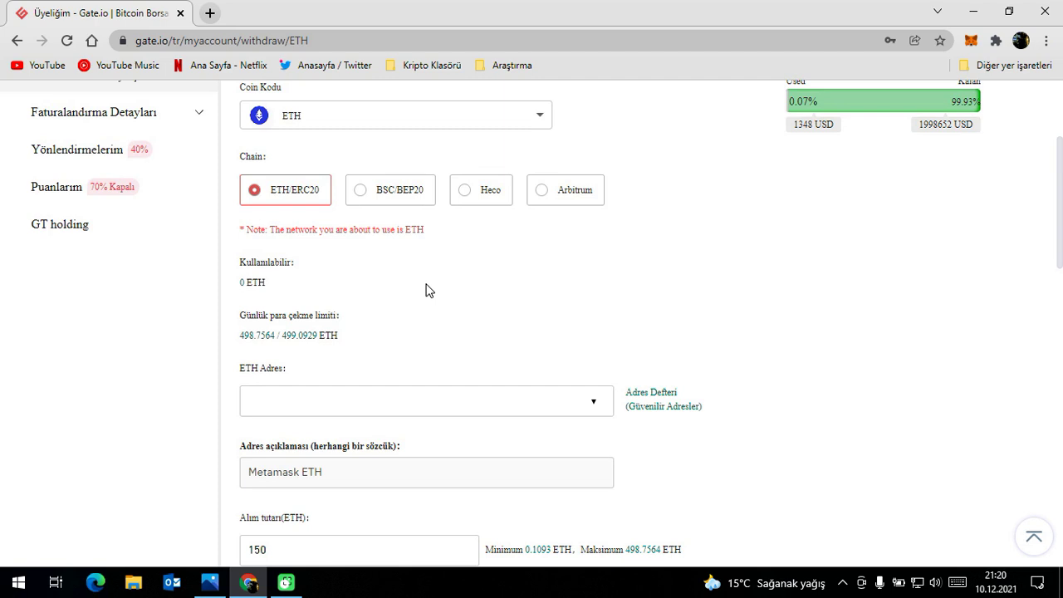
pyautogui.scroll(1, 427, 290)
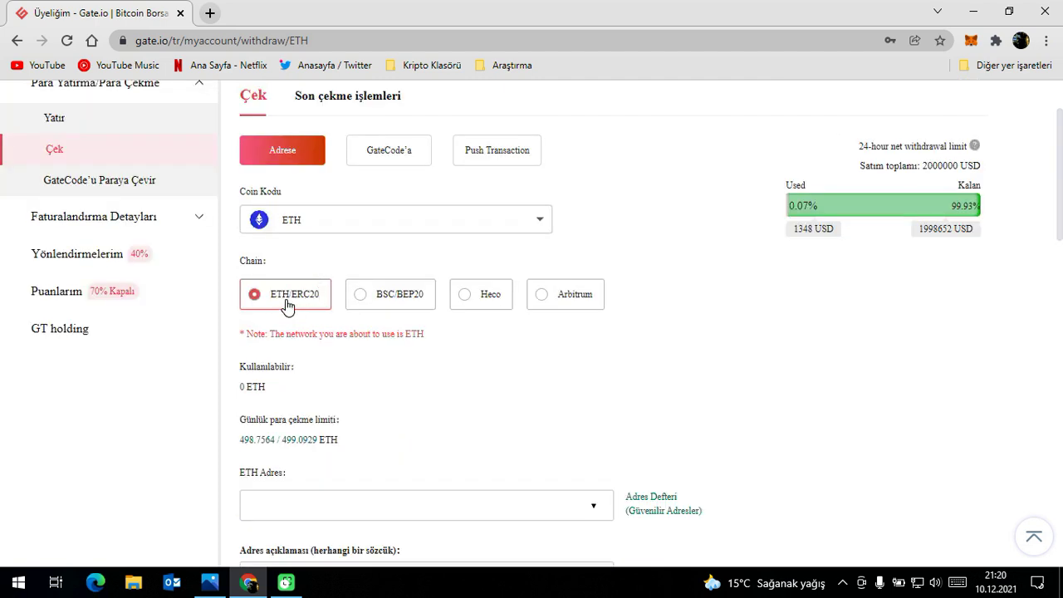
pyautogui.moveTo(246, 261); pyautogui.dragTo(268, 261)
pyautogui.click(279, 309)
pyautogui.click(485, 304)
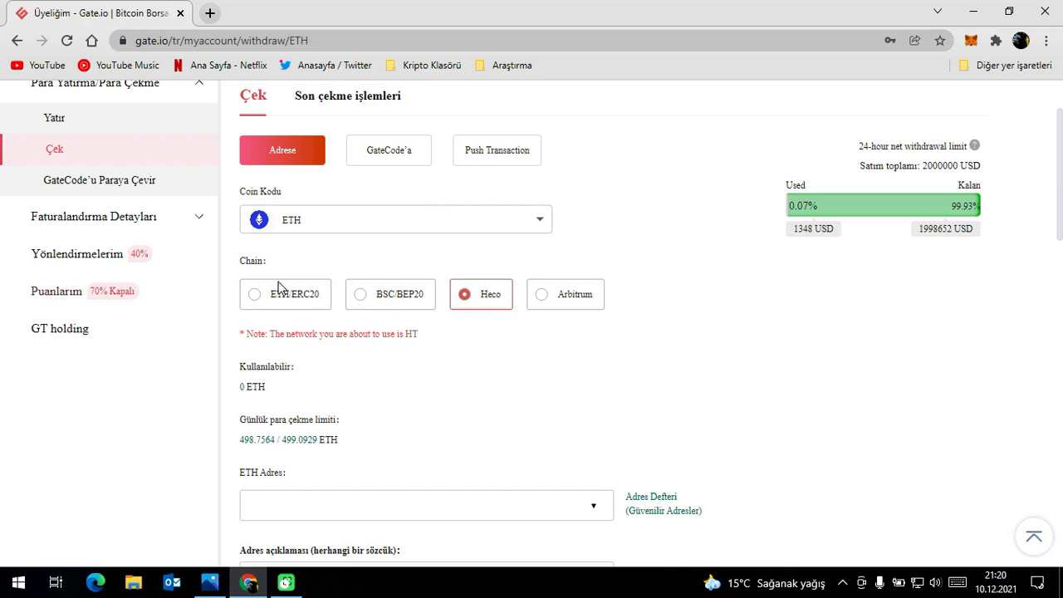
pyautogui.scroll(-1, 318, 319)
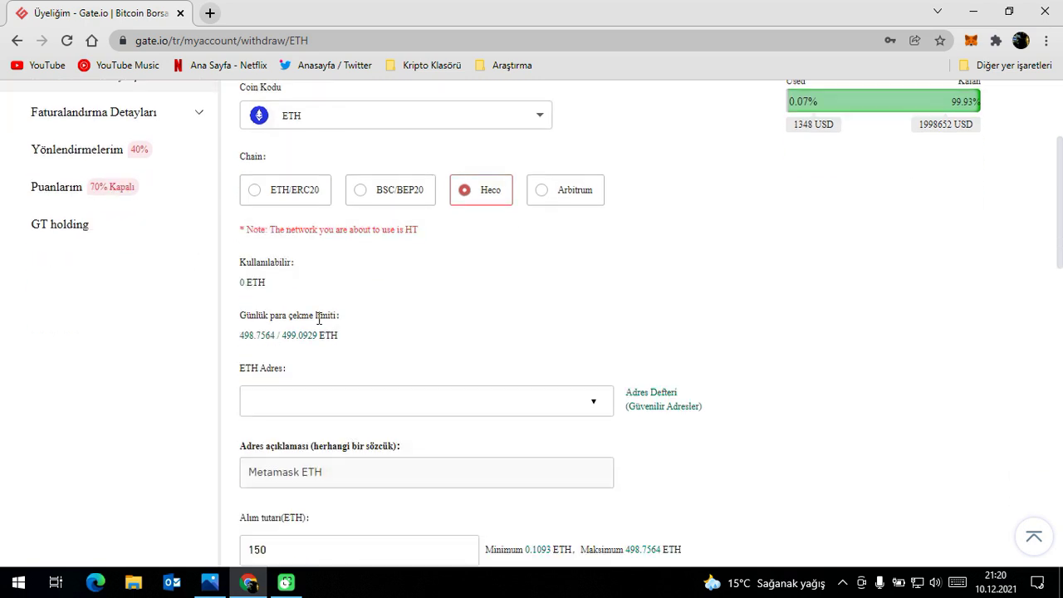
pyautogui.scroll(-2, 296, 409)
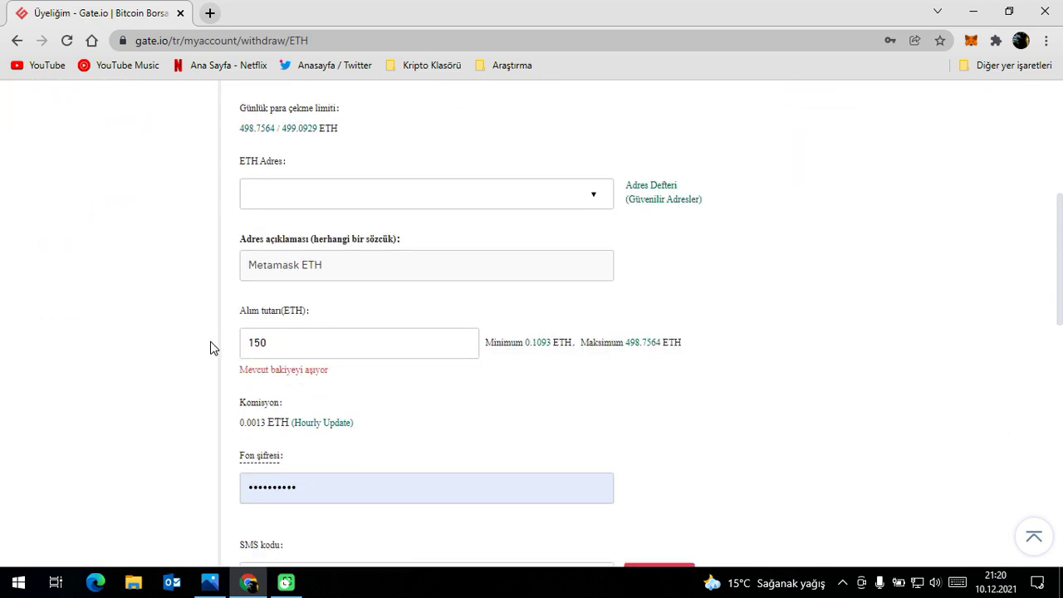
pyautogui.scroll(4, 213, 349)
pyautogui.click(465, 323)
pyautogui.click(701, 396)
pyautogui.scroll(-1, 689, 382)
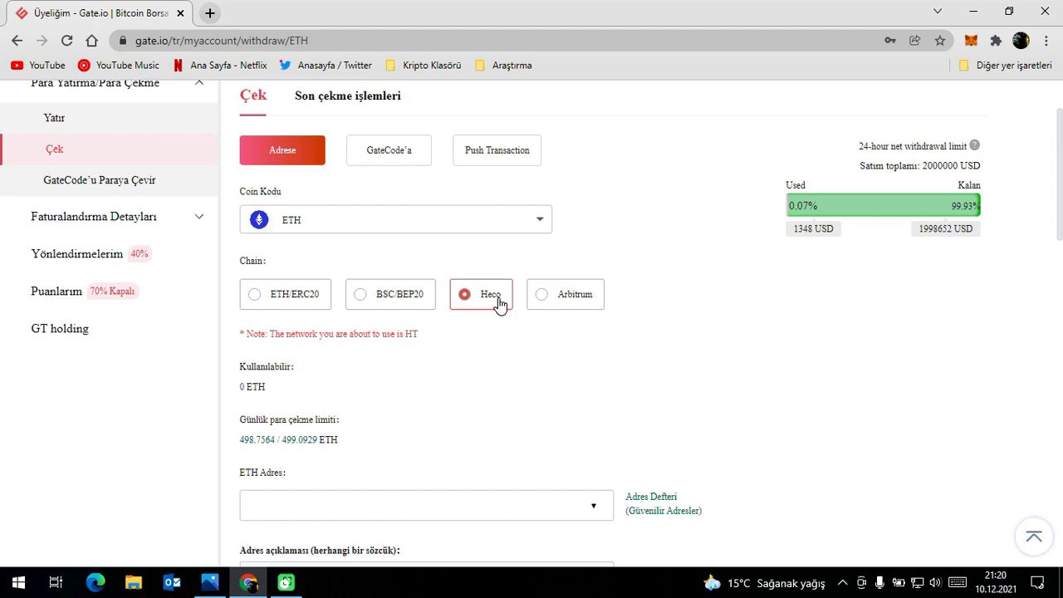
pyautogui.scroll(-1, 655, 356)
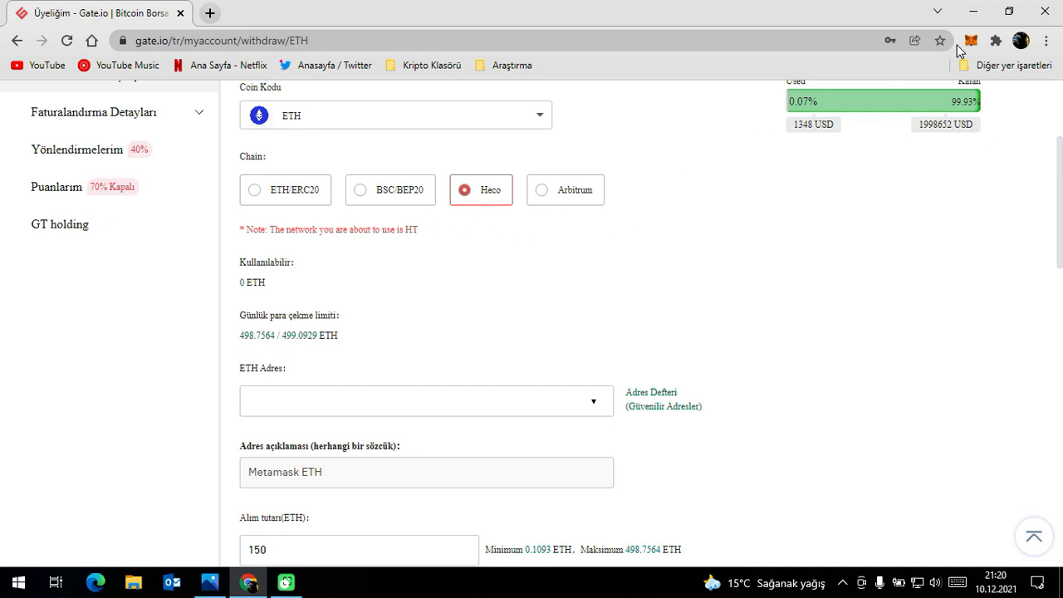
pyautogui.click(304, 197)
pyautogui.click(407, 194)
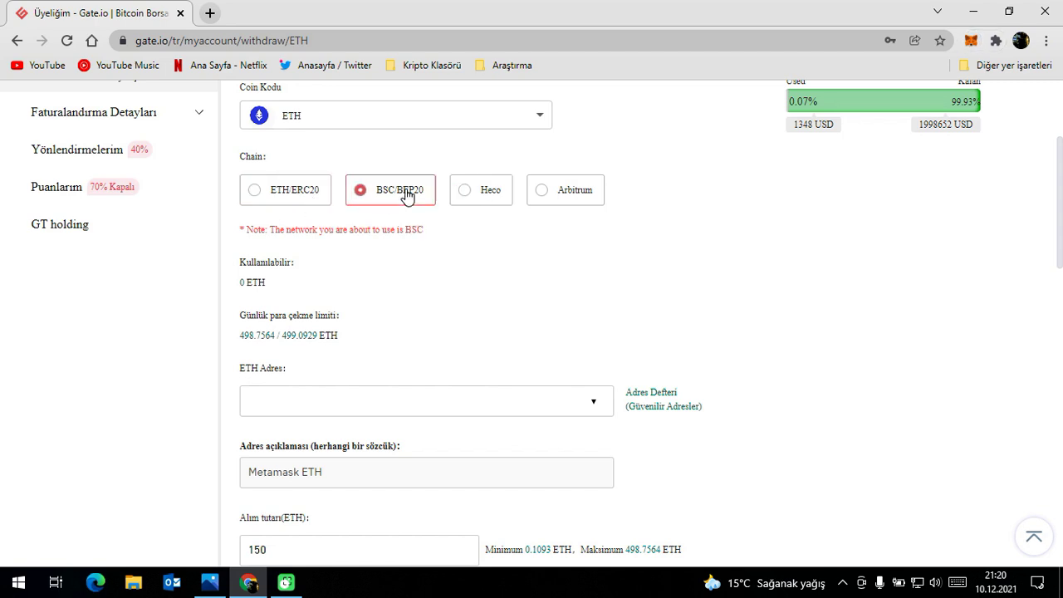
pyautogui.click(306, 199)
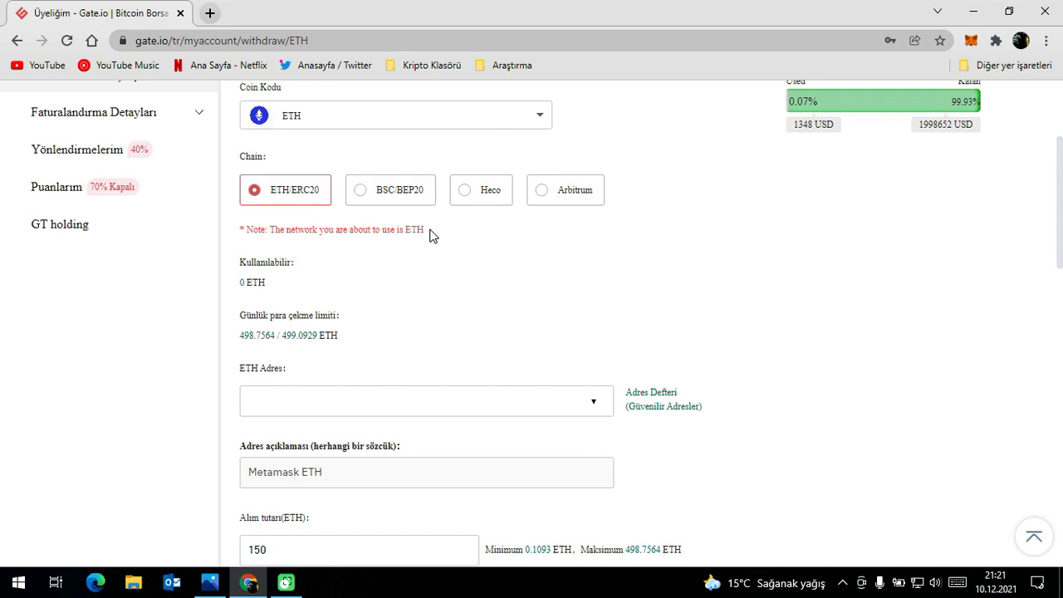
pyautogui.click(390, 193)
pyautogui.click(294, 199)
pyautogui.click(497, 196)
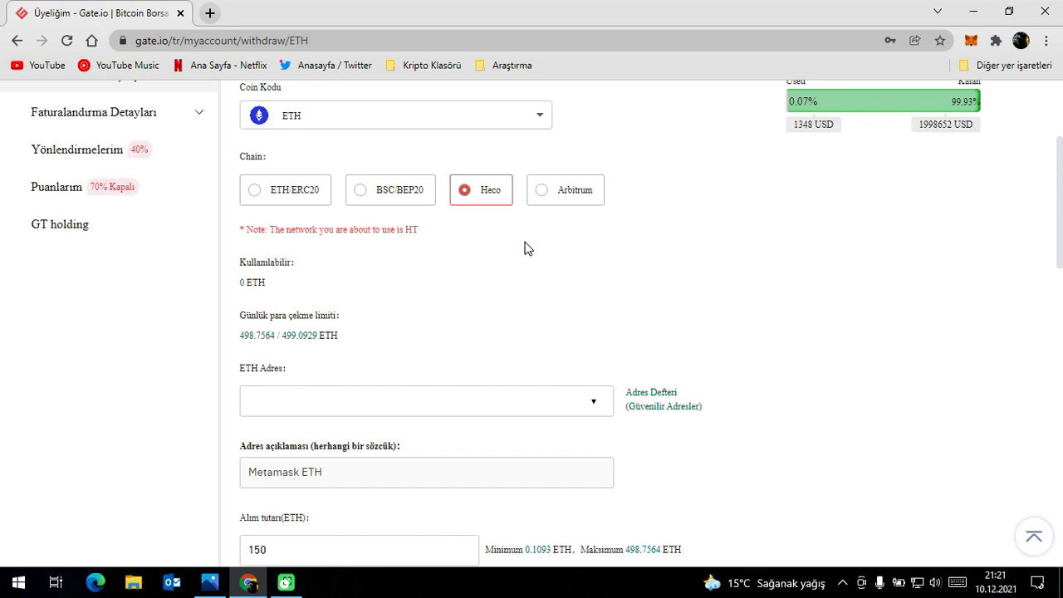
pyautogui.click(295, 193)
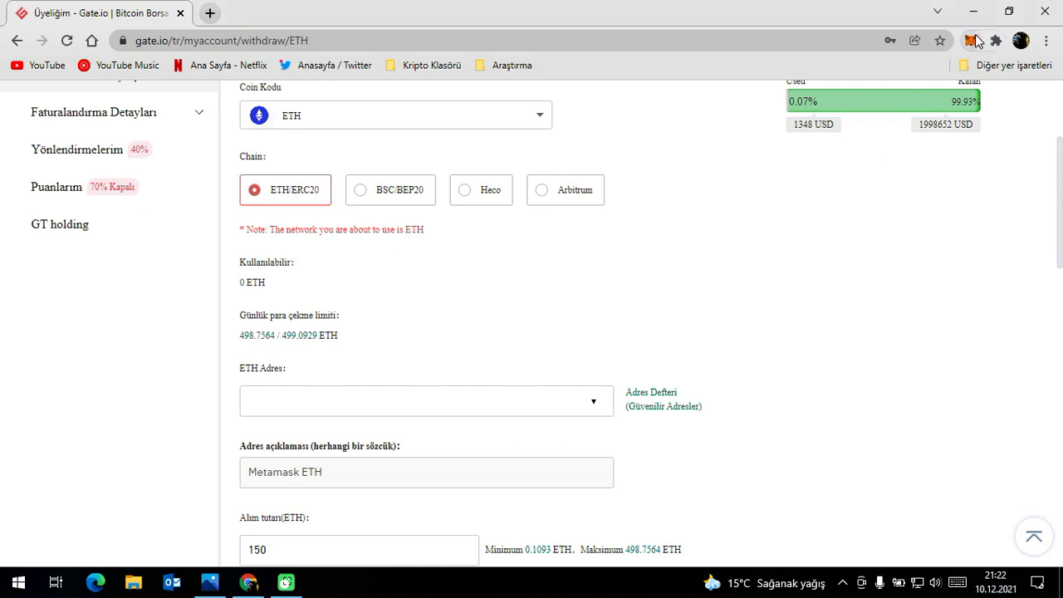
# Check the MetaMask account, then search 'tether' and pick USDT Tether as the coin.
pyautogui.click(975, 41)
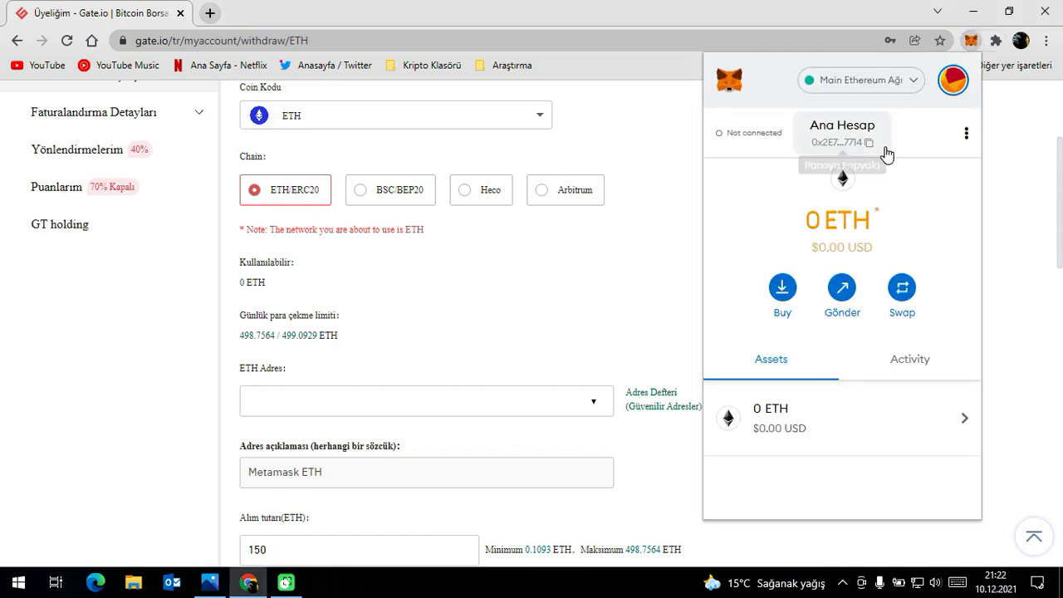
pyautogui.scroll(1, 658, 145)
pyautogui.click(358, 219)
pyautogui.write('tether')
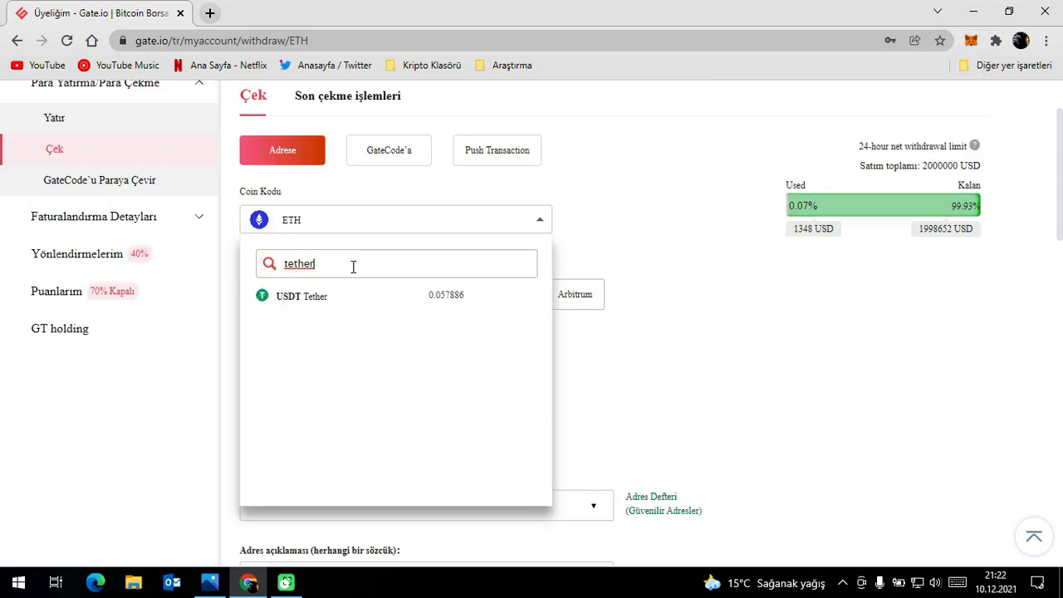
pyautogui.click(328, 304)
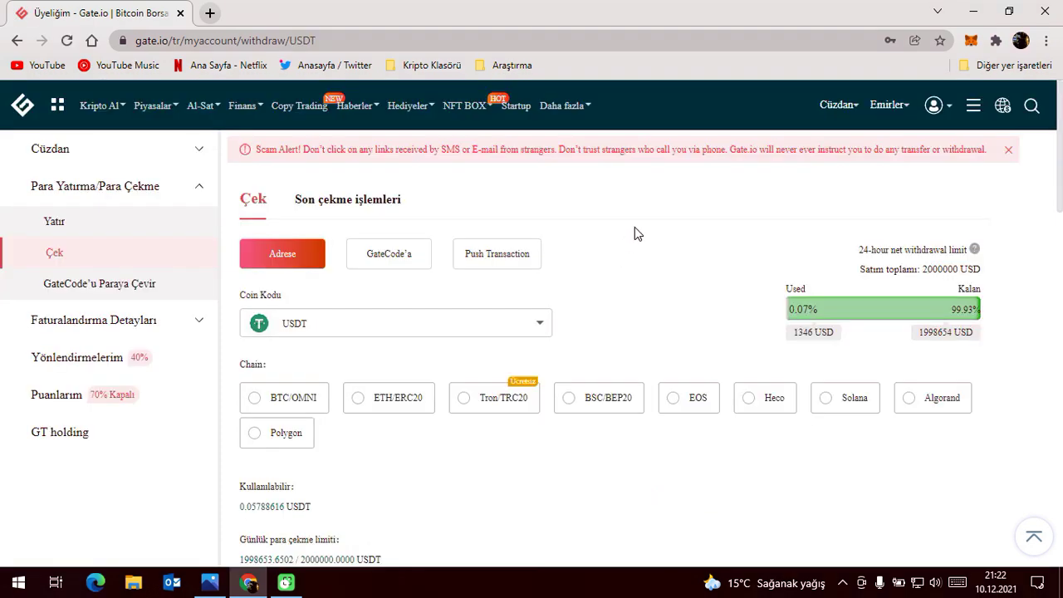
# Check MetaMask's current network, leaving the withdrawal coin as USDT.
pyautogui.scroll(-1, 635, 233)
pyautogui.click(971, 40)
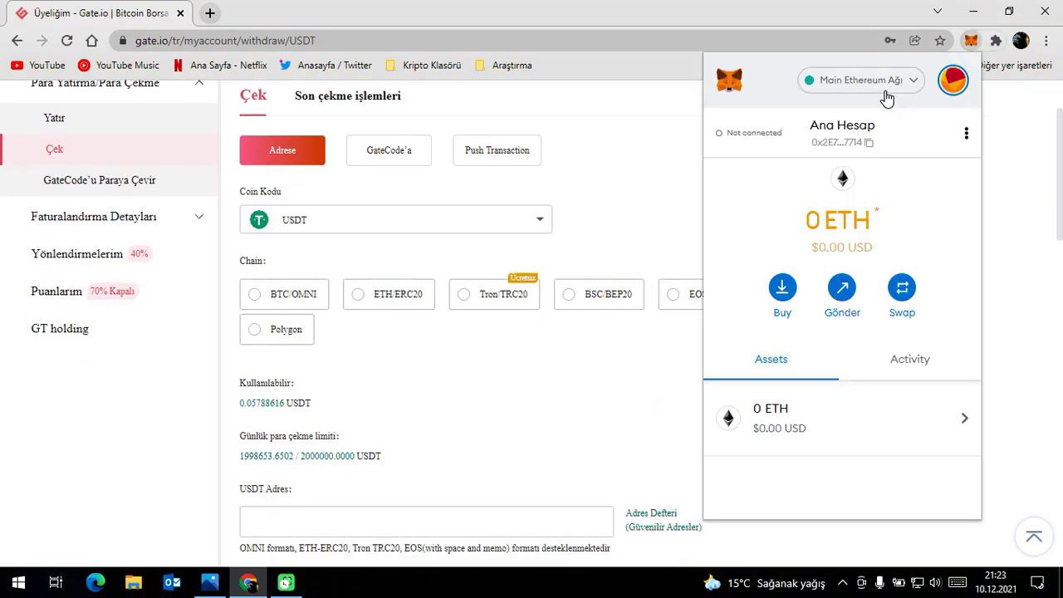
pyautogui.scroll(-1, 871, 351)
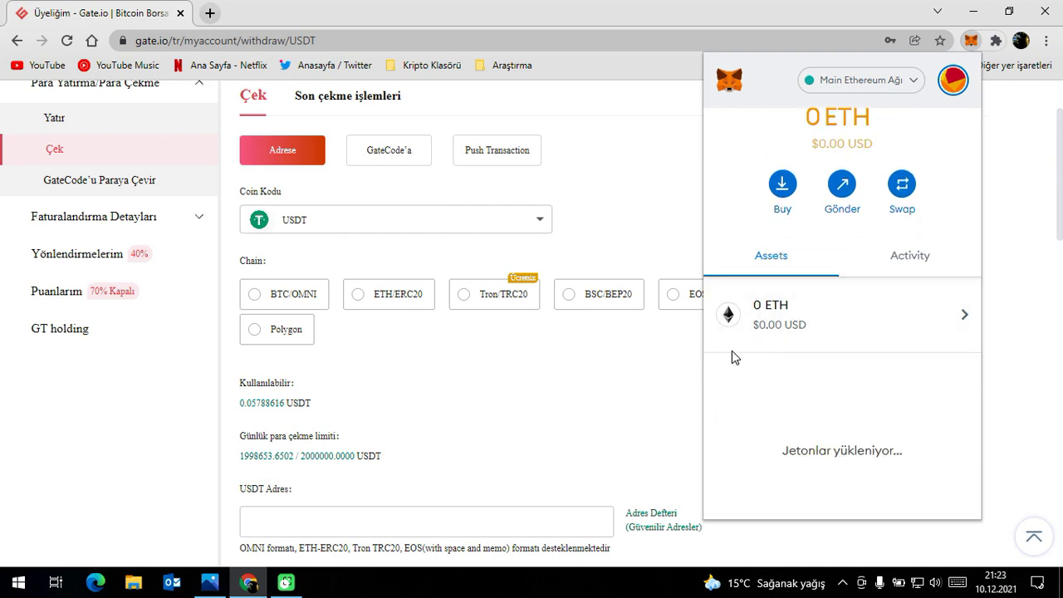
pyautogui.click(347, 236)
pyautogui.click(349, 230)
pyautogui.click(650, 231)
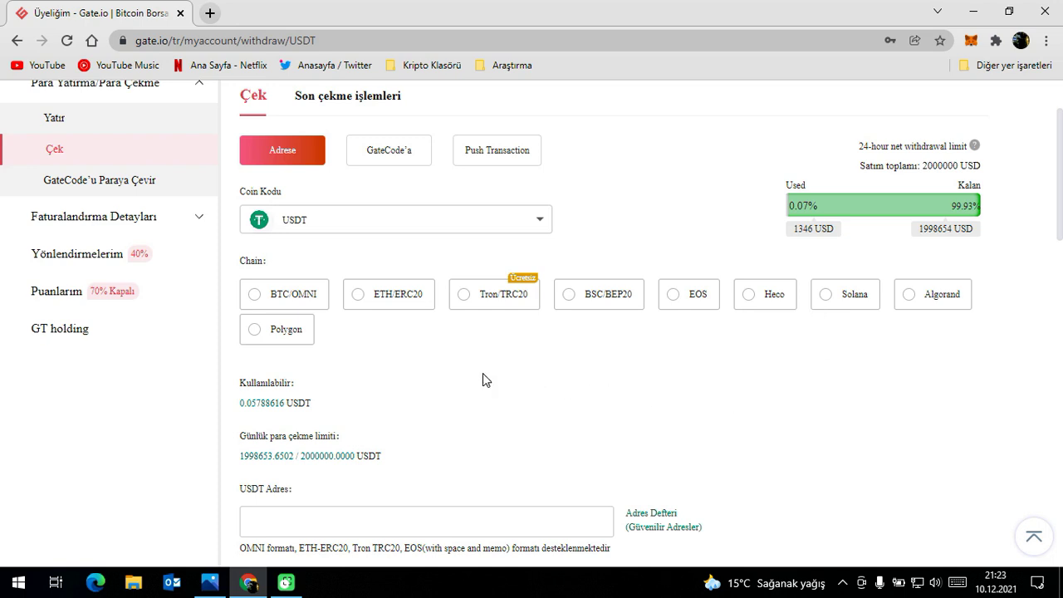
# Select ETH/ERC20 as the USDT withdrawal chain.
pyautogui.click(407, 300)
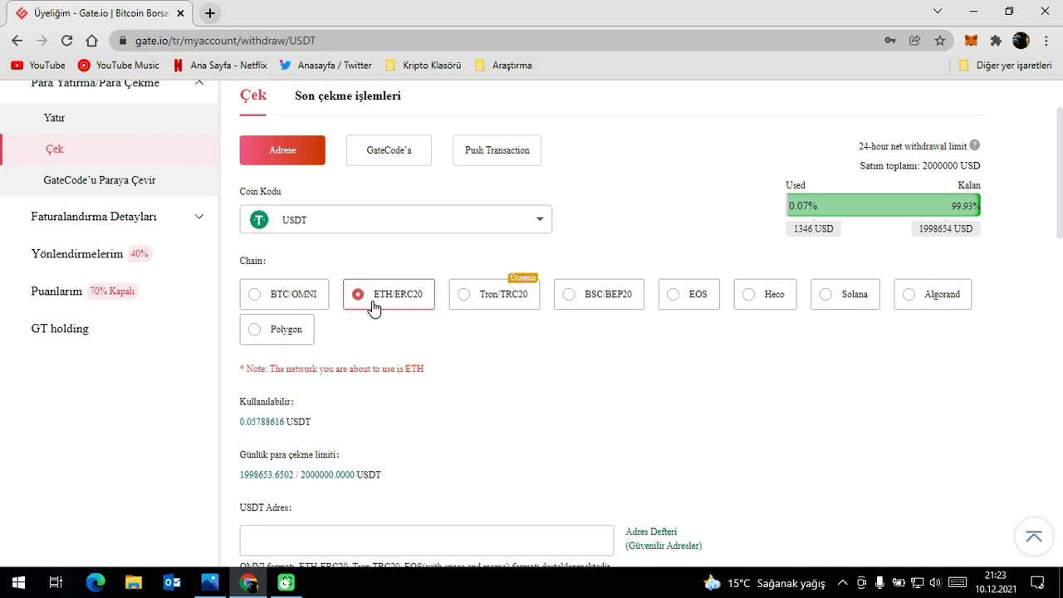
pyautogui.scroll(-2, 397, 326)
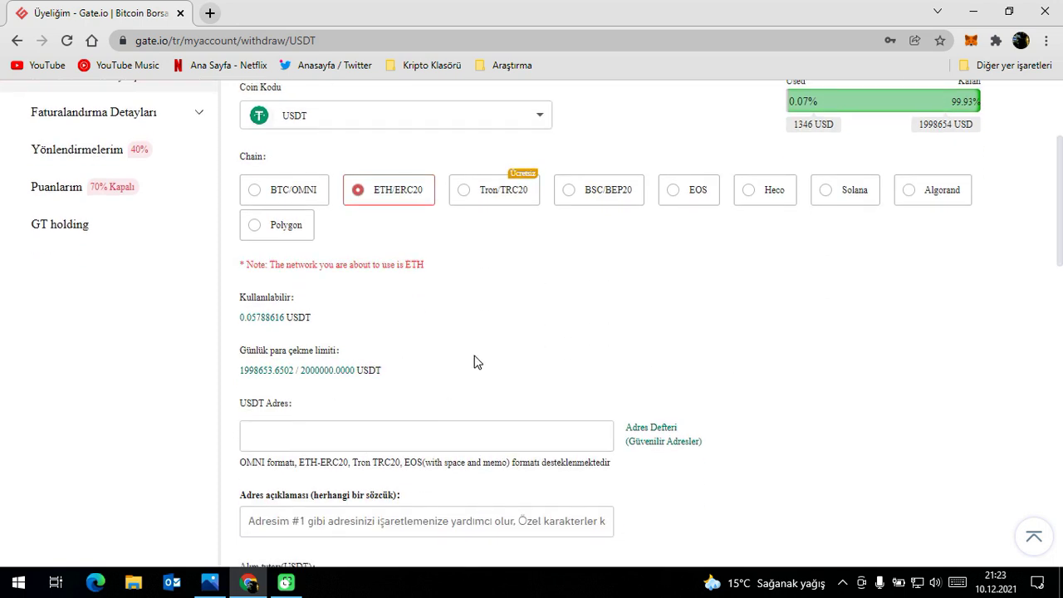
pyautogui.scroll(-3, 473, 362)
pyautogui.scroll(2, 474, 294)
pyautogui.scroll(3, 475, 293)
# Compare ETH/ERC20 with MetaMask's Main Ethereum network, then bring up the coin list.
pyautogui.click(971, 40)
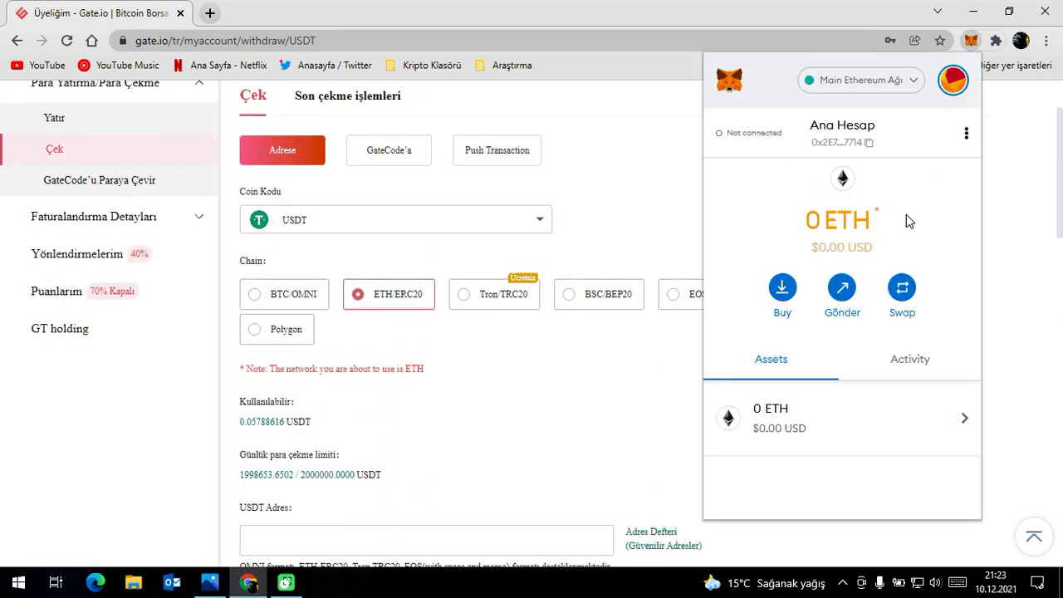
pyautogui.scroll(-2, 819, 420)
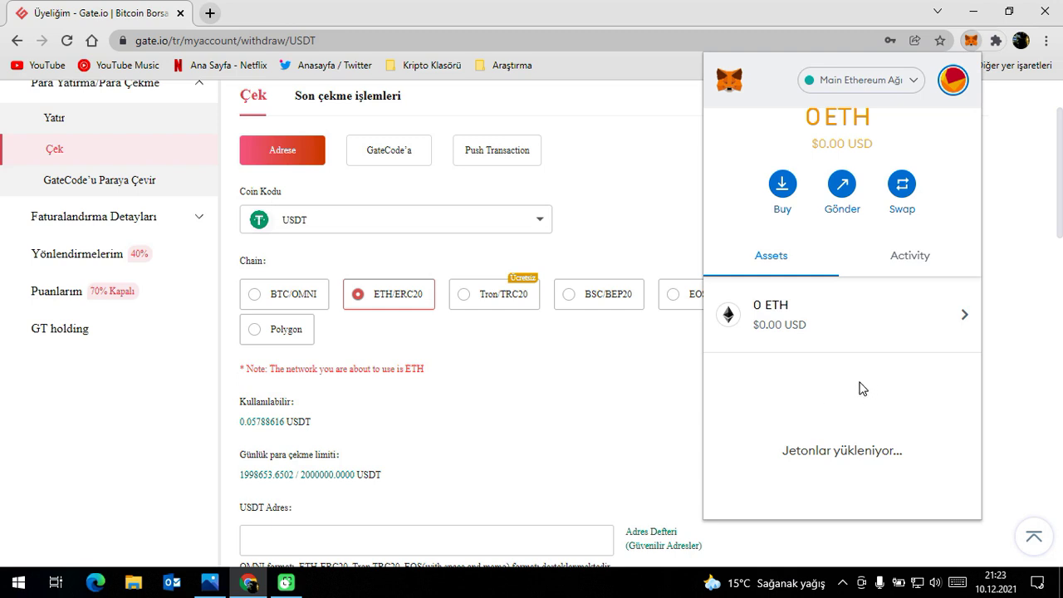
pyautogui.scroll(-2, 866, 390)
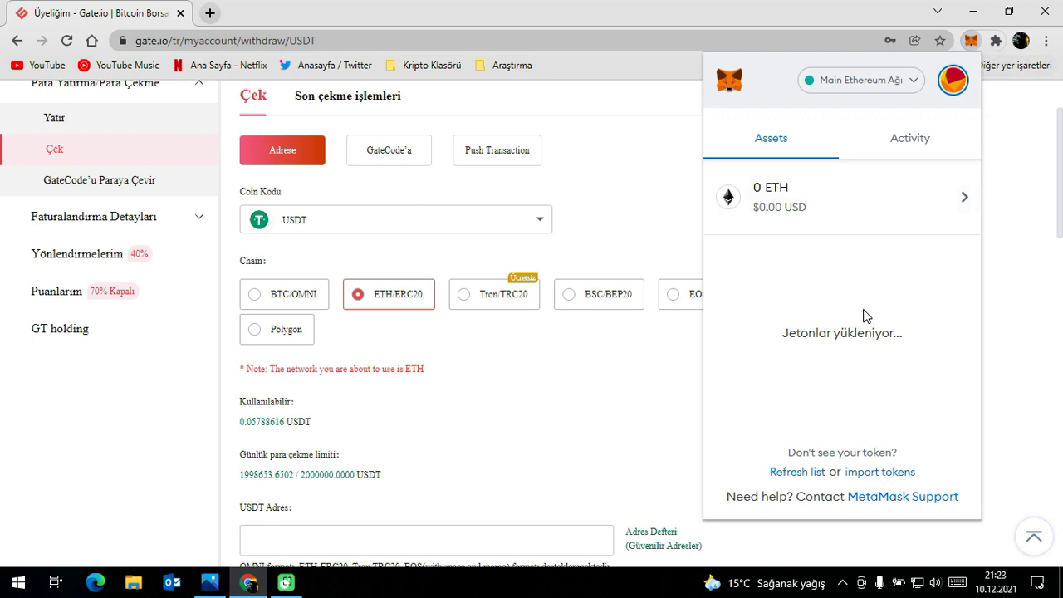
pyautogui.click(614, 411)
pyautogui.scroll(2, 607, 408)
pyautogui.click(455, 319)
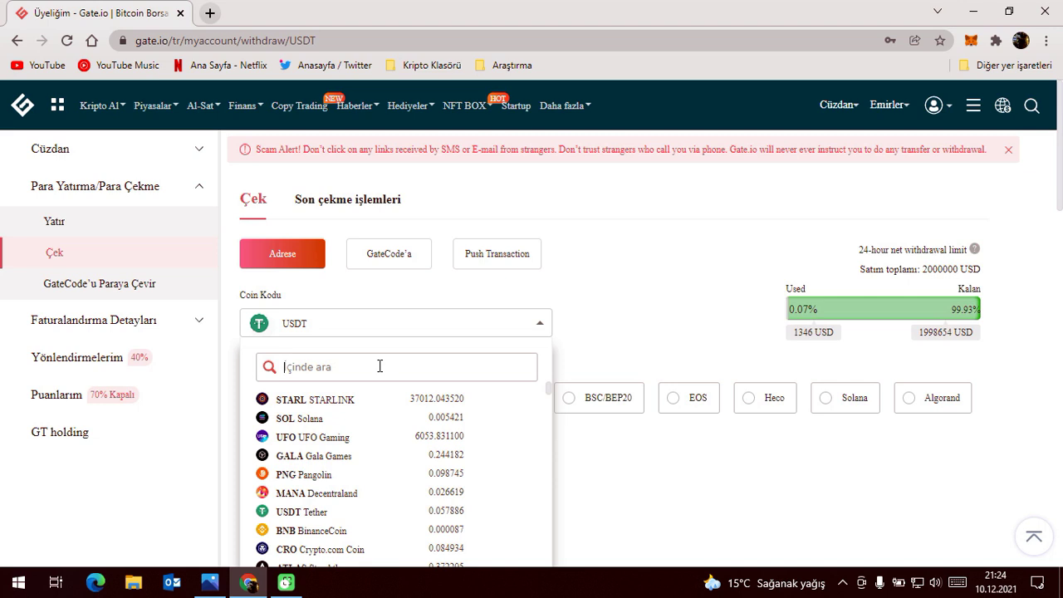
# Search ILV and make it the withdrawal coin.
pyautogui.write('ILV')
pyautogui.click(324, 399)
pyautogui.click(356, 223)
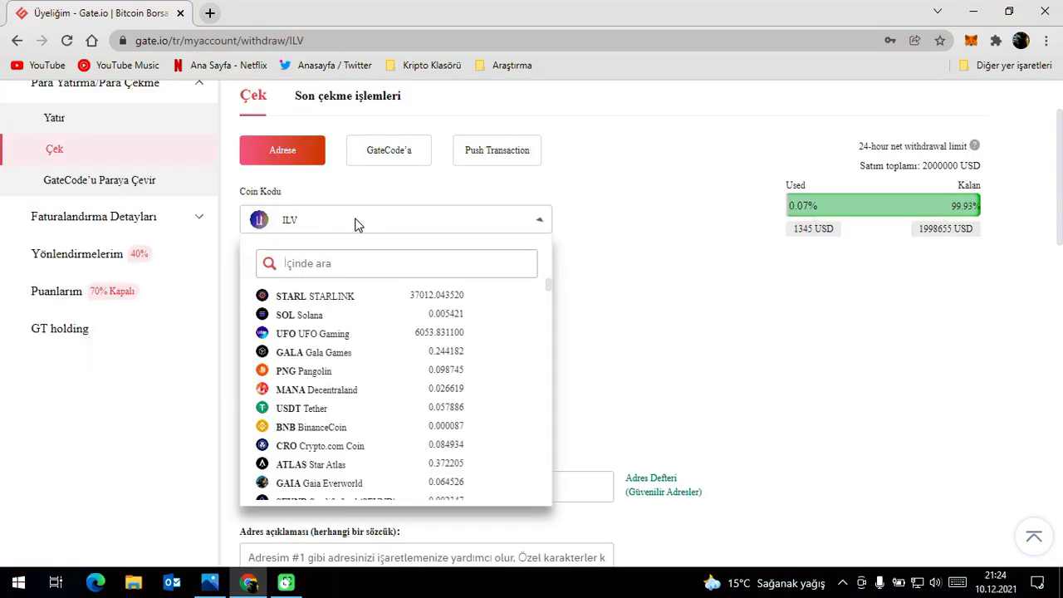
pyautogui.click(638, 240)
pyautogui.scroll(1, 631, 236)
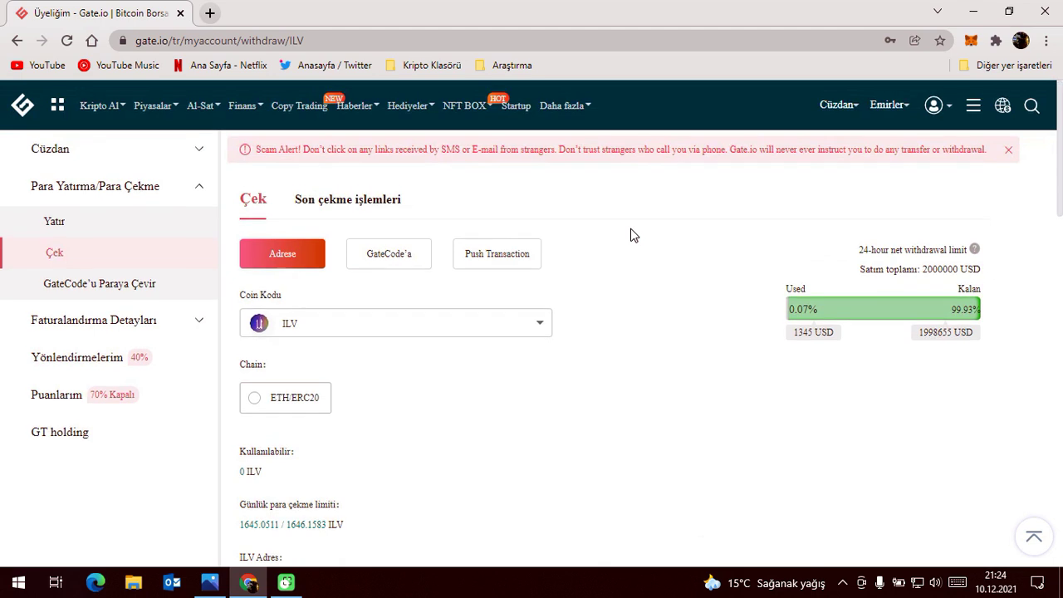
pyautogui.click(328, 332)
pyautogui.click(629, 320)
# Select ETH/ERC20 as the ILV chain and open MetaMask to compare networks.
pyautogui.scroll(-1, 372, 332)
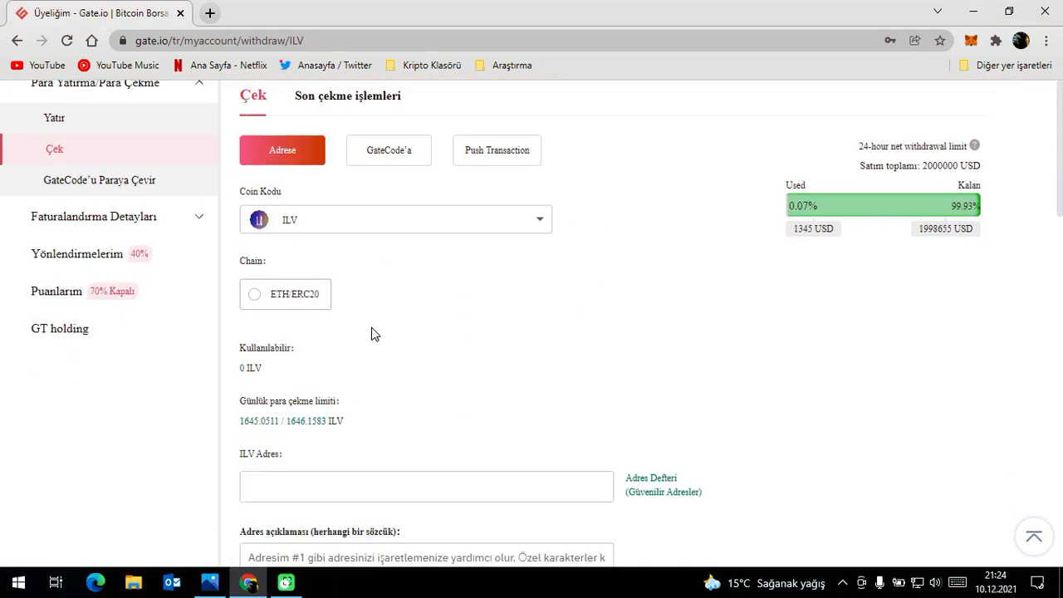
pyautogui.click(296, 296)
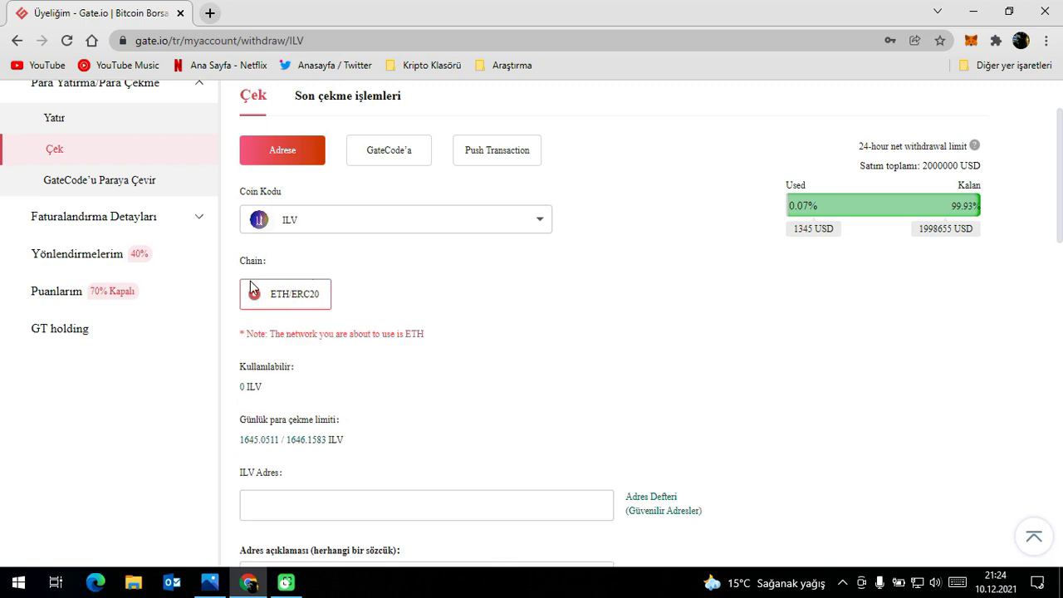
pyautogui.scroll(-1, 294, 296)
pyautogui.scroll(1, 889, 88)
pyautogui.click(971, 41)
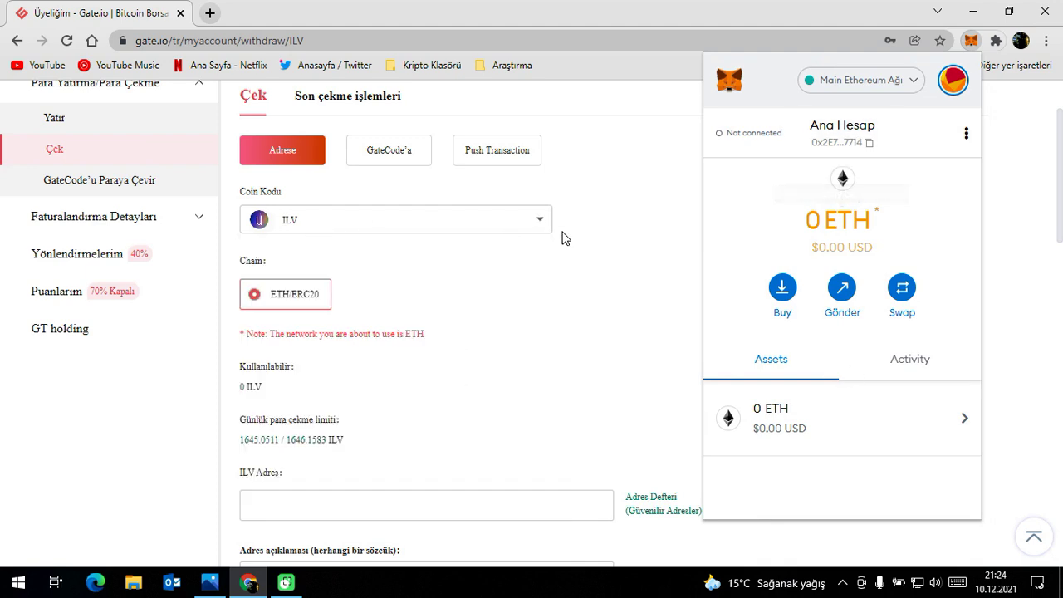
# Browse MetaMask's network list and the coin list without changing anything, keeping ILV.
pyautogui.click(890, 92)
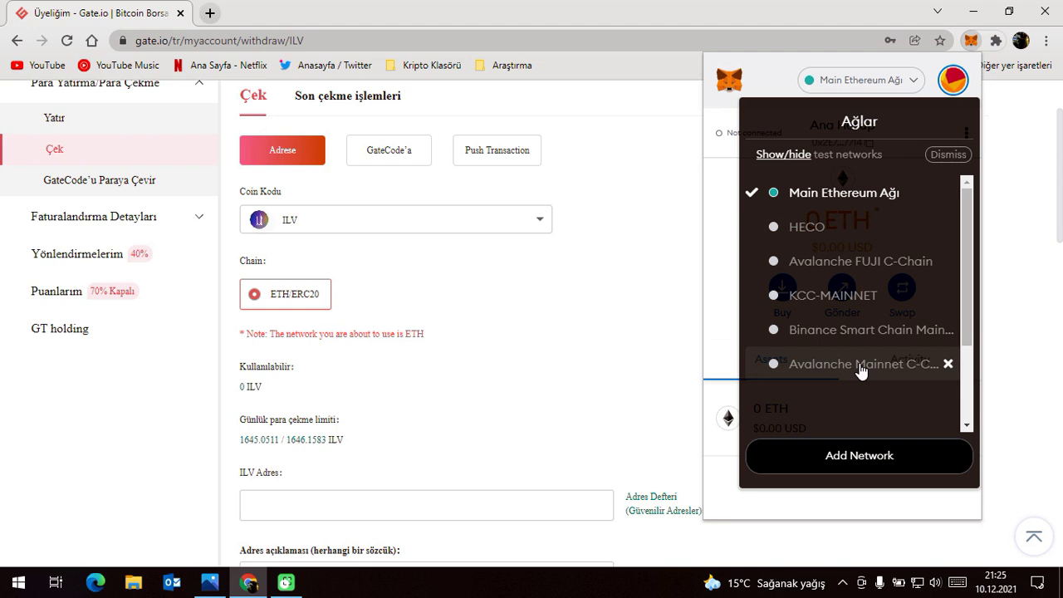
pyautogui.click(893, 80)
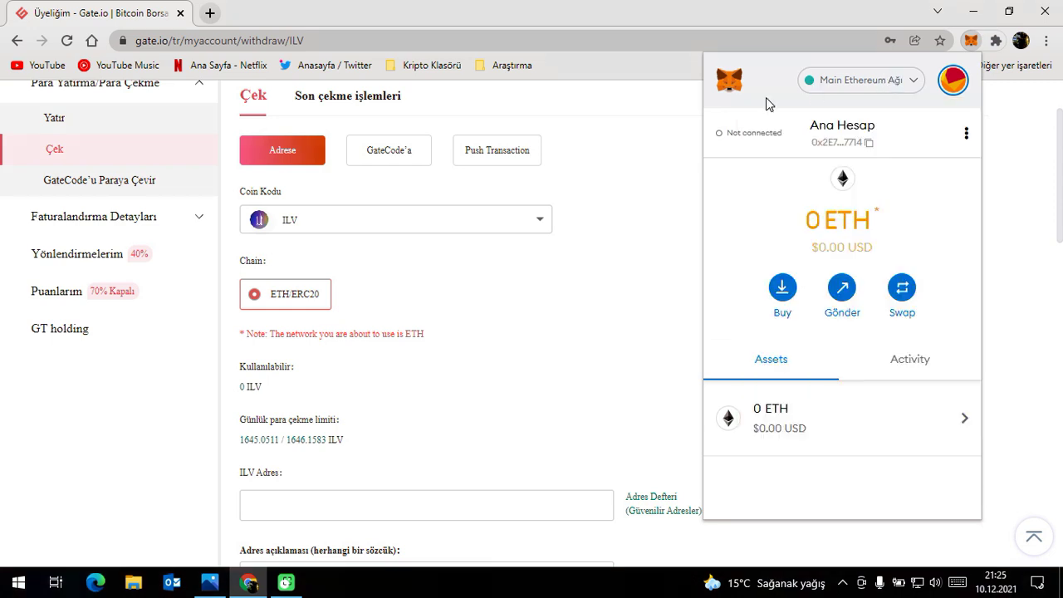
pyautogui.click(617, 179)
pyautogui.click(378, 224)
pyautogui.click(670, 192)
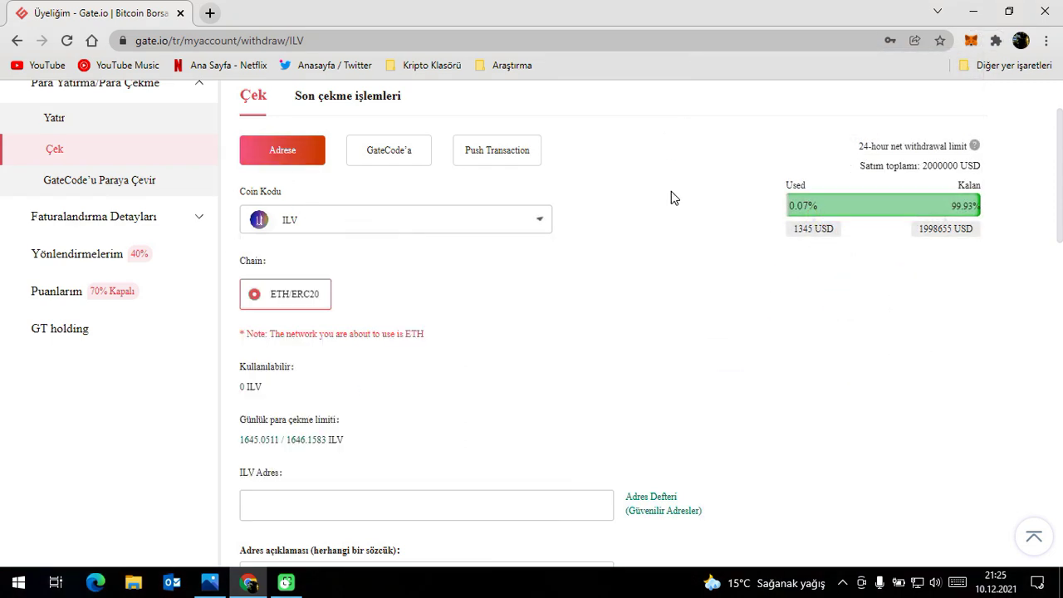
pyautogui.click(448, 220)
pyautogui.click(668, 228)
# Switch MetaMask to Binance Smart Chain.
pyautogui.click(972, 41)
pyautogui.click(862, 83)
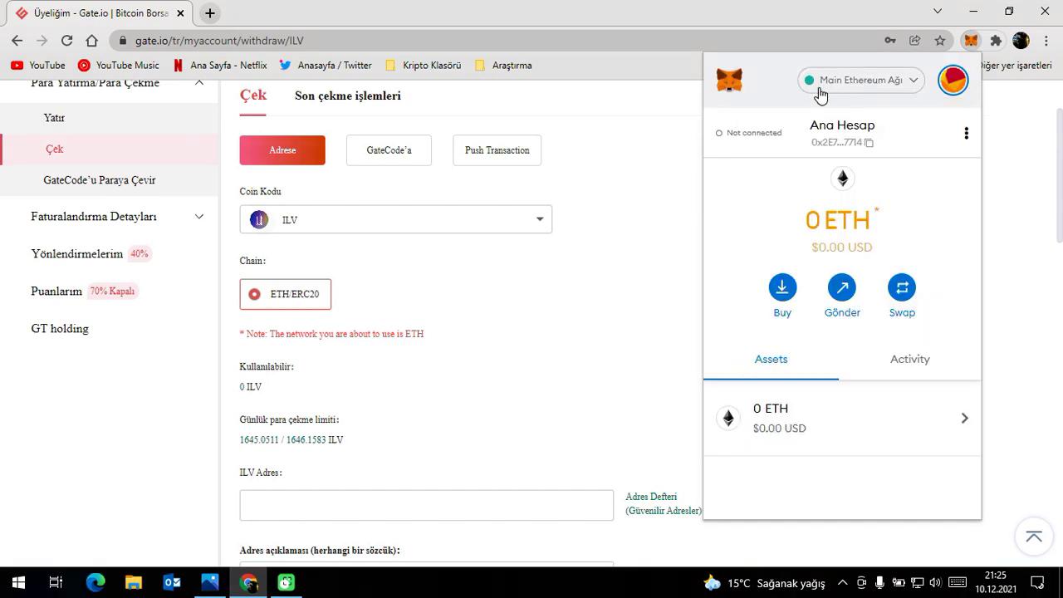
pyautogui.click(864, 82)
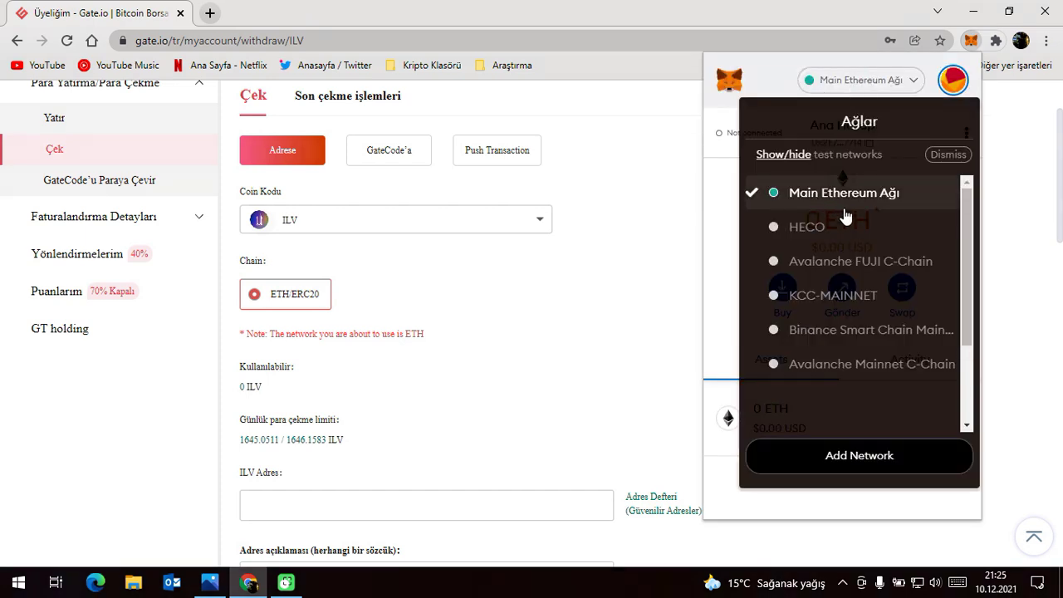
pyautogui.click(892, 340)
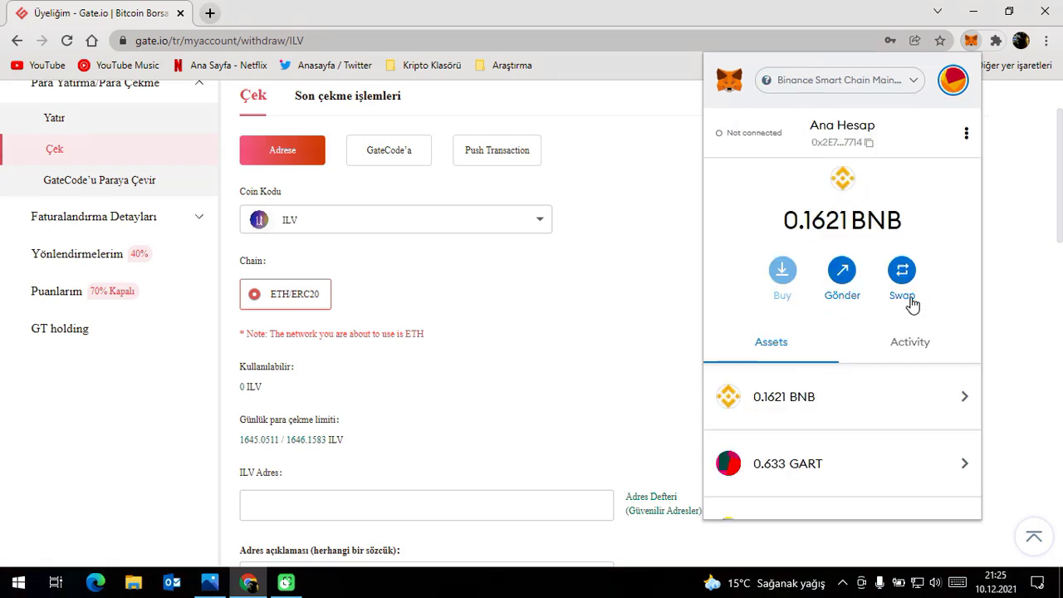
# Search 'bnb' and choose BNB BinanceCoin as the withdrawal coin.
pyautogui.scroll(-2, 812, 370)
pyautogui.scroll(2, 813, 370)
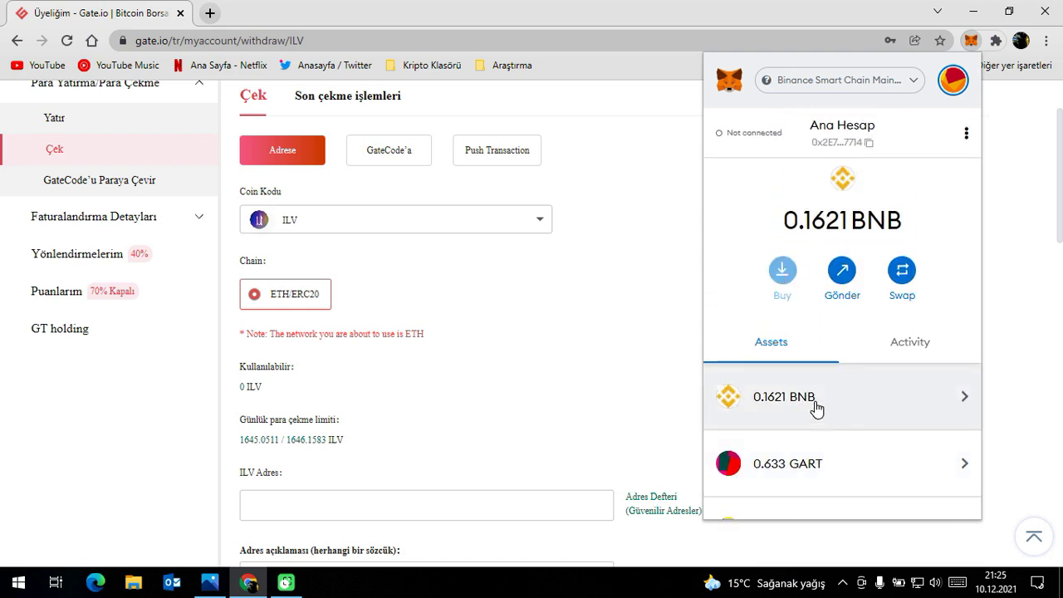
pyautogui.click(375, 217)
pyautogui.write('bnb')
pyautogui.click(329, 302)
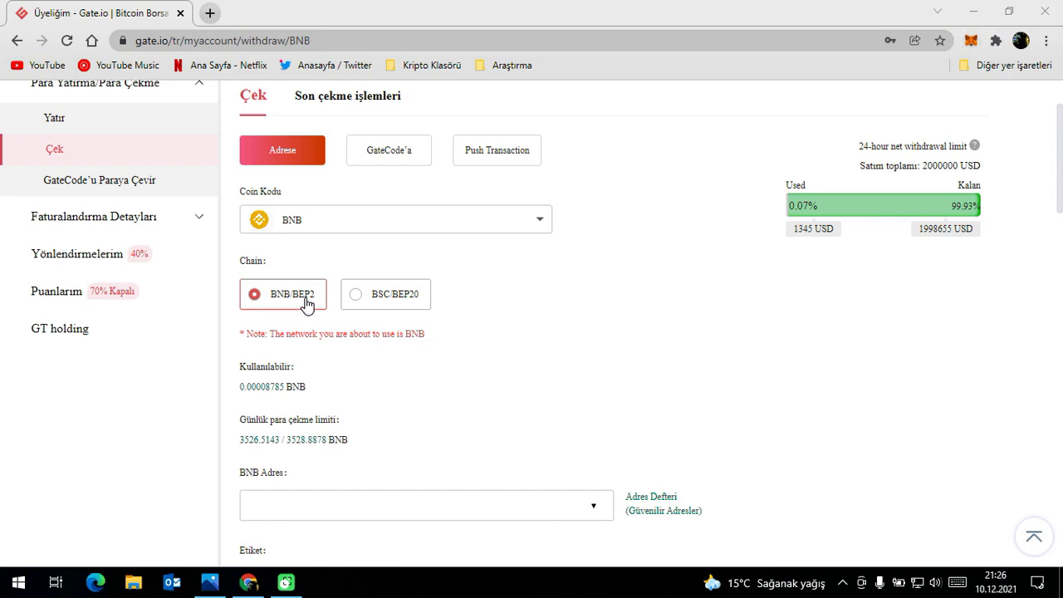
# Set BNB to BSC/BEP20, verify MetaMask's Binance Smart Chain network, and return to USDT.
pyautogui.click(414, 301)
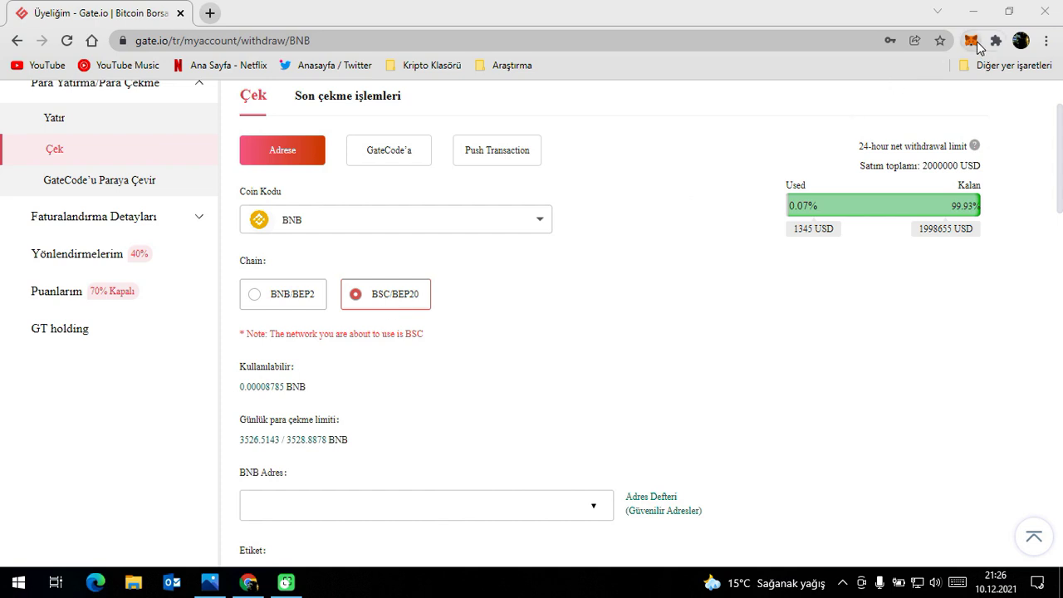
pyautogui.click(975, 41)
pyautogui.click(847, 79)
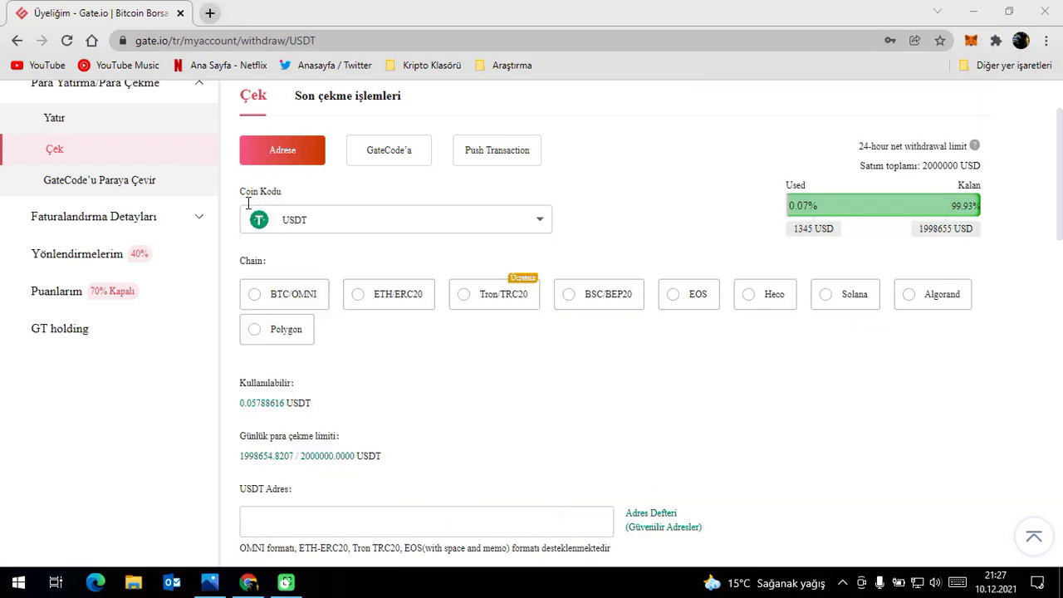
pyautogui.click(373, 222)
pyautogui.click(234, 208)
# Switch the USDT chain to BSC/BEP20 and check MetaMask's Binance Smart Chain assets.
pyautogui.click(498, 227)
pyautogui.click(390, 295)
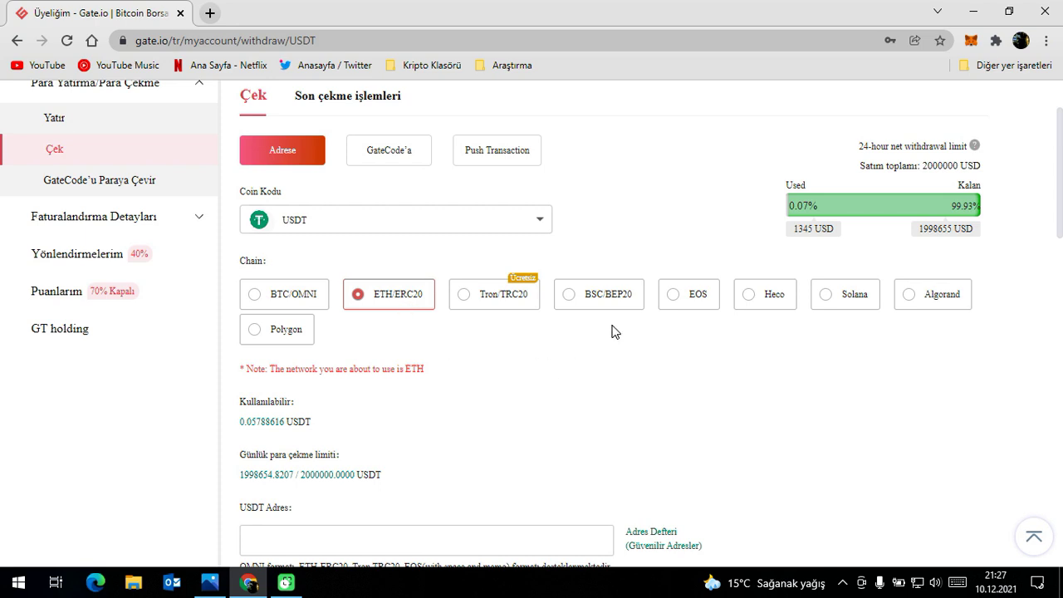
pyautogui.click(600, 299)
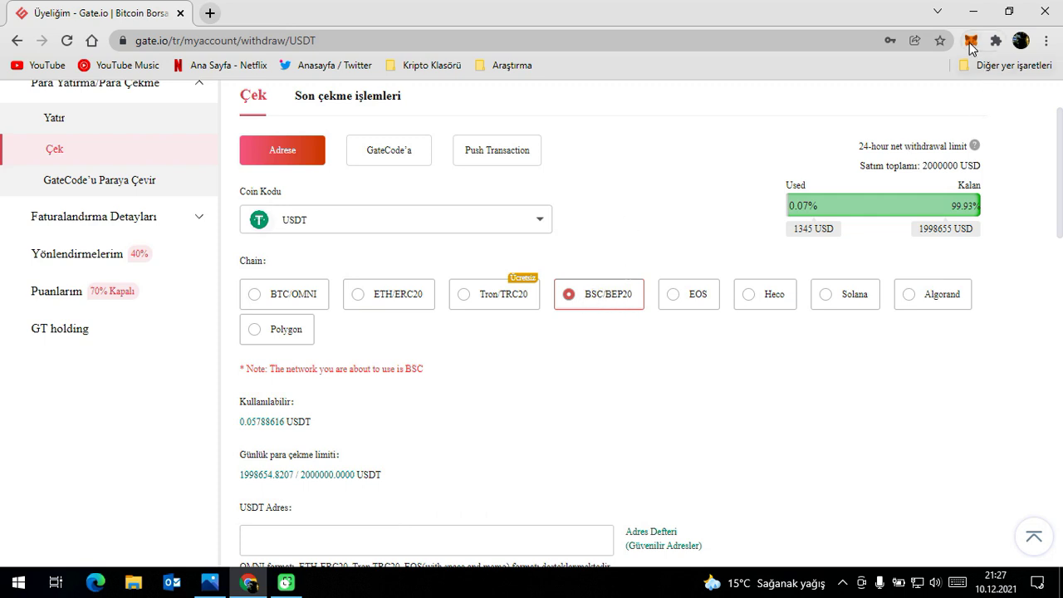
pyautogui.click(970, 41)
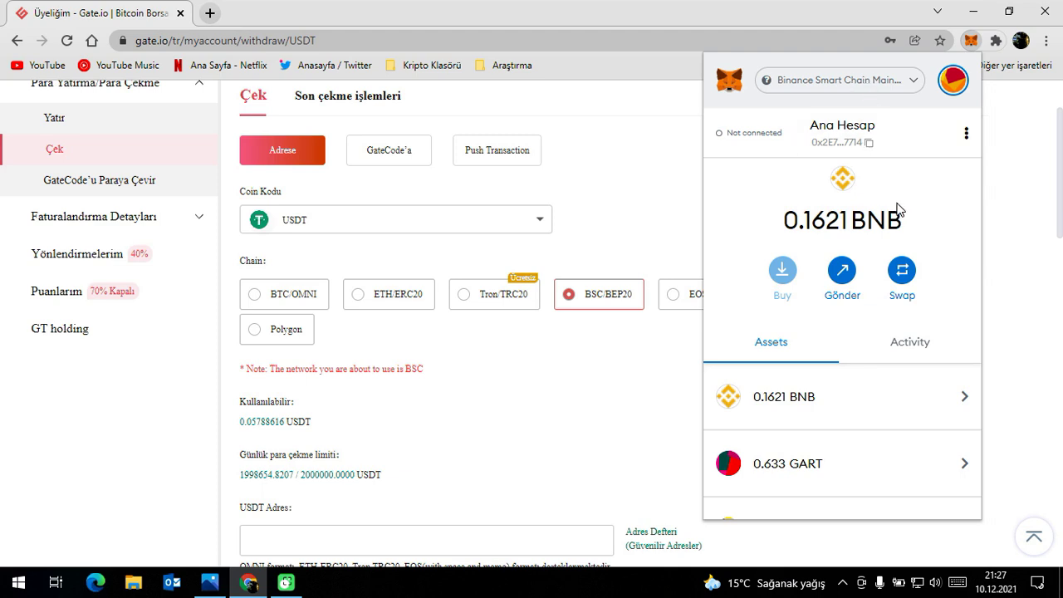
pyautogui.scroll(-2, 864, 249)
pyautogui.scroll(-1, 859, 261)
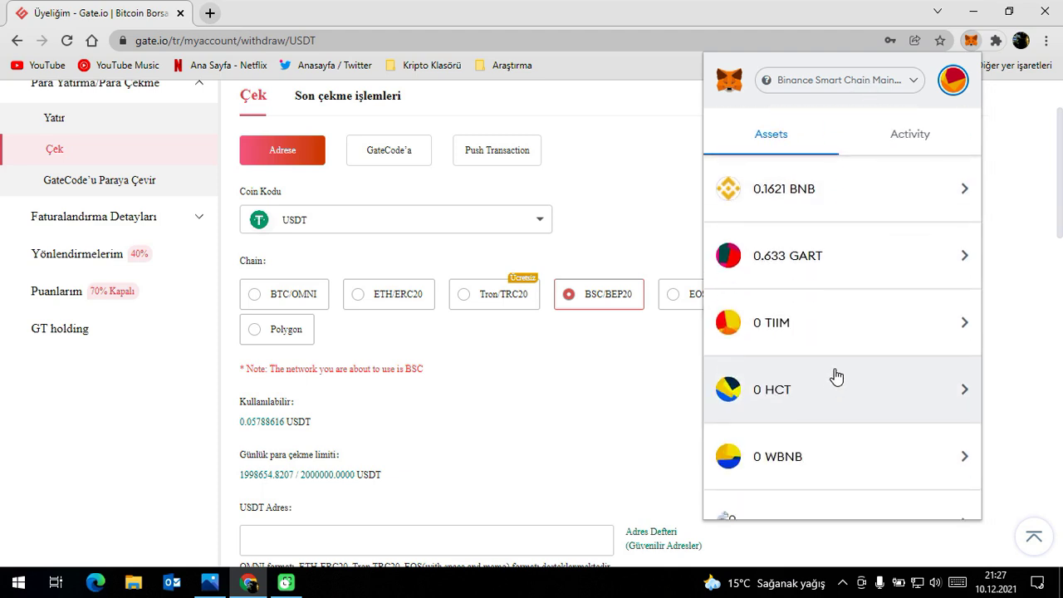
pyautogui.scroll(3, 833, 377)
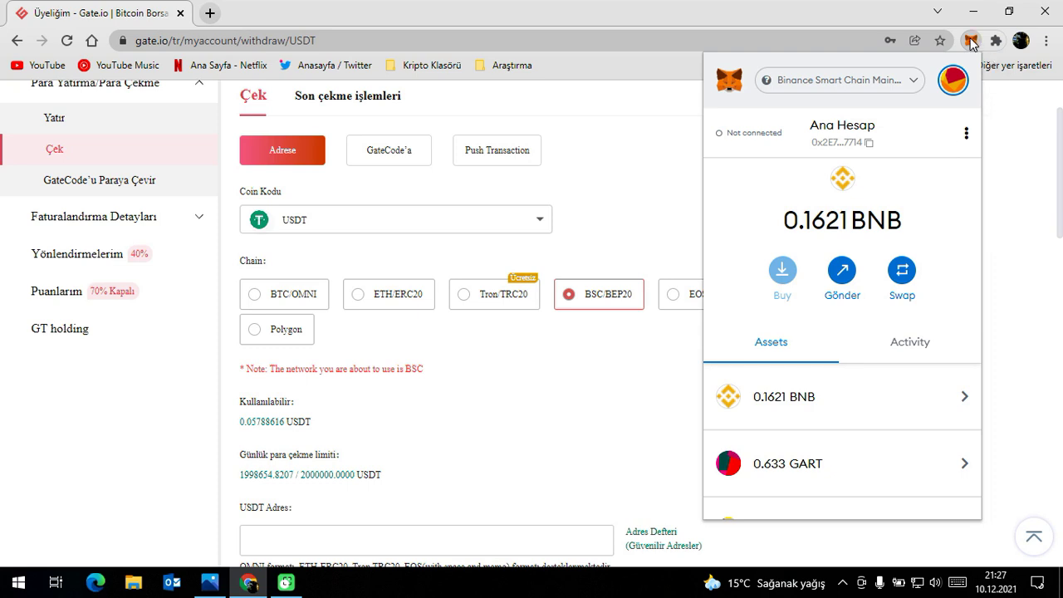
pyautogui.click(974, 42)
# Switch MetaMask to the Avalanche Mainnet C-Chain network.
pyautogui.click(971, 40)
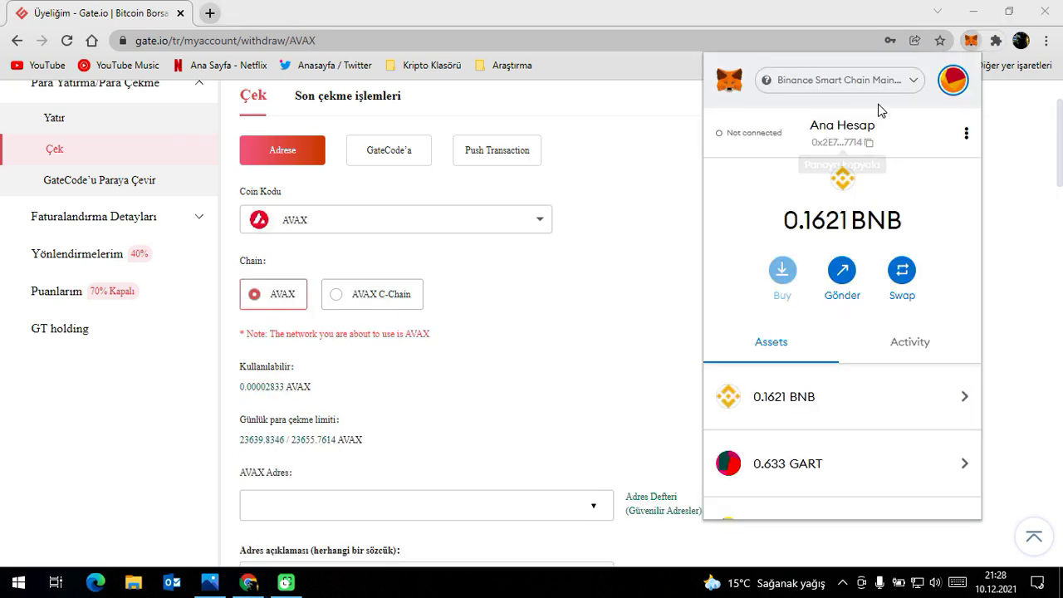
pyautogui.click(831, 83)
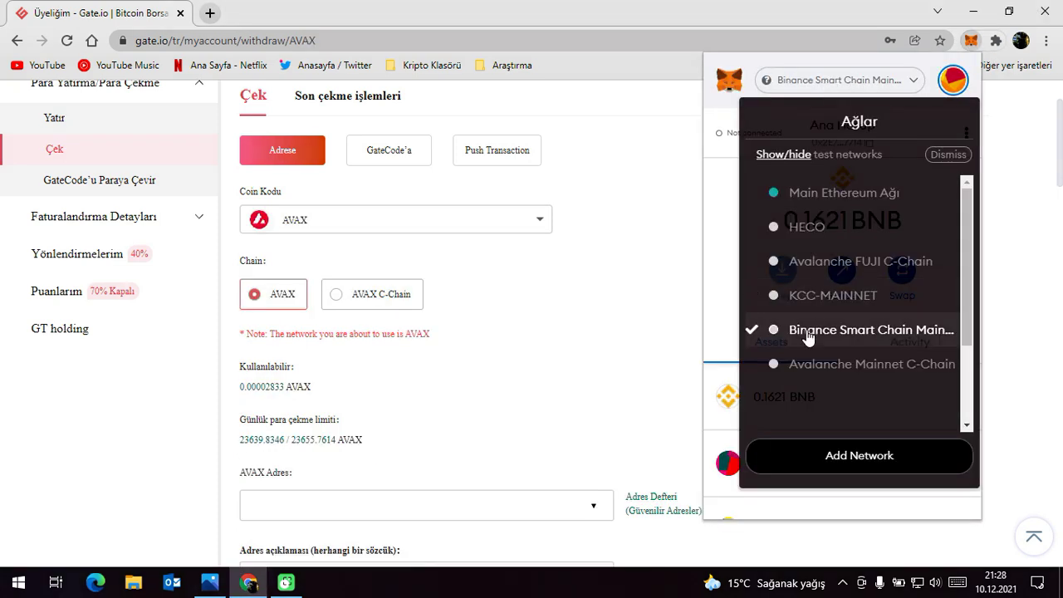
pyautogui.click(842, 367)
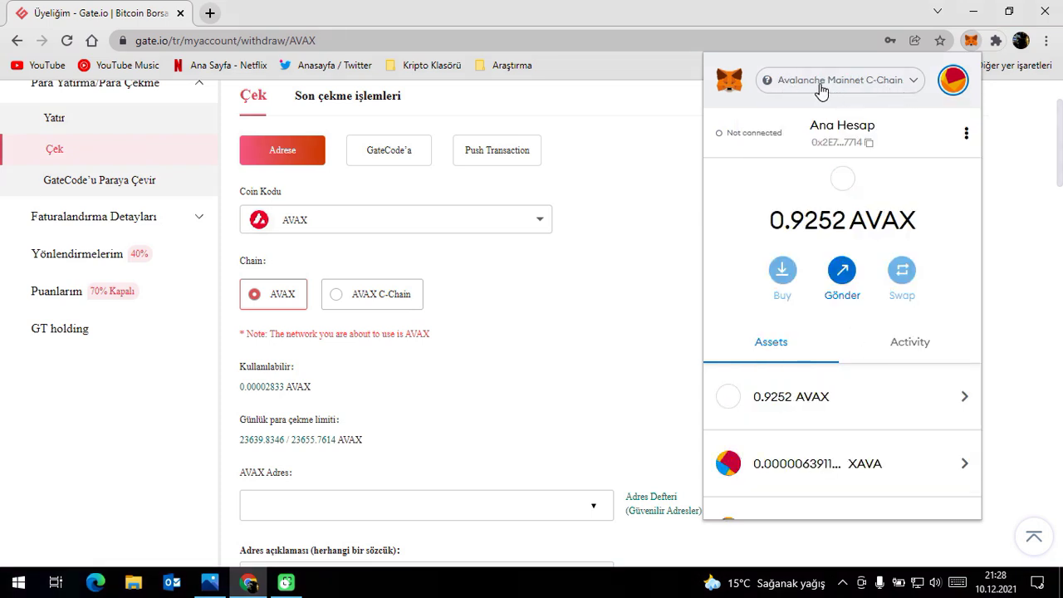
pyautogui.click(536, 220)
pyautogui.click(707, 234)
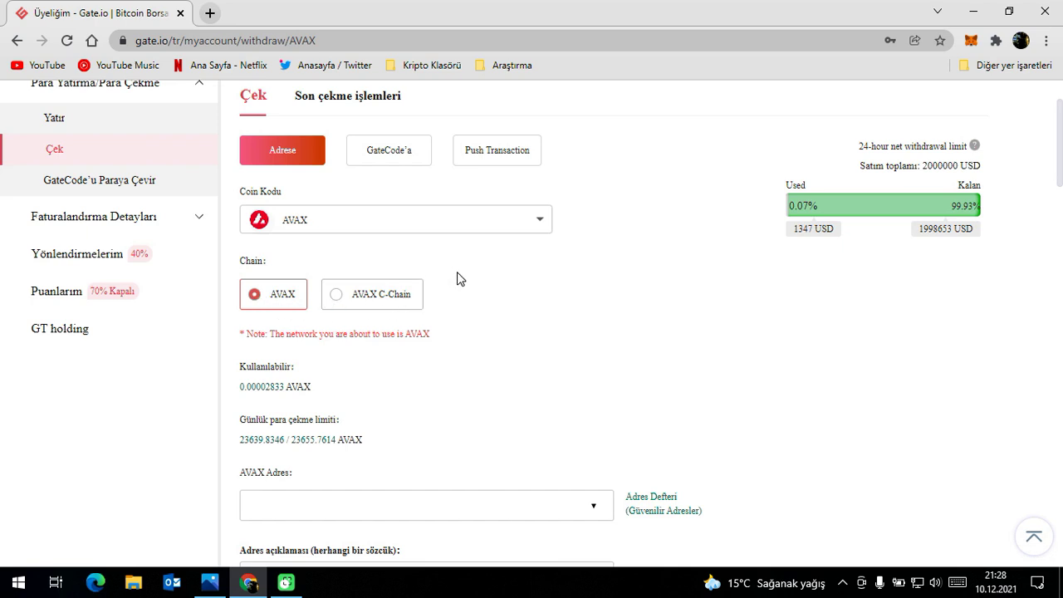
# Select AVAX C-Chain as the AVAX withdrawal network and reopen MetaMask.
pyautogui.click(386, 301)
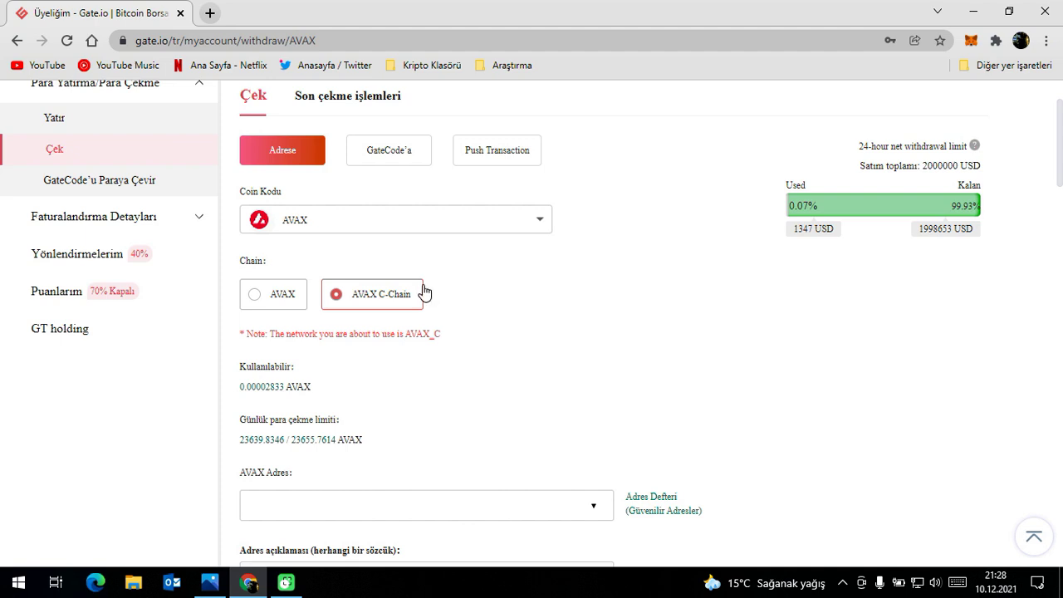
pyautogui.click(284, 301)
pyautogui.click(365, 304)
pyautogui.click(264, 307)
pyautogui.click(366, 301)
pyautogui.click(287, 294)
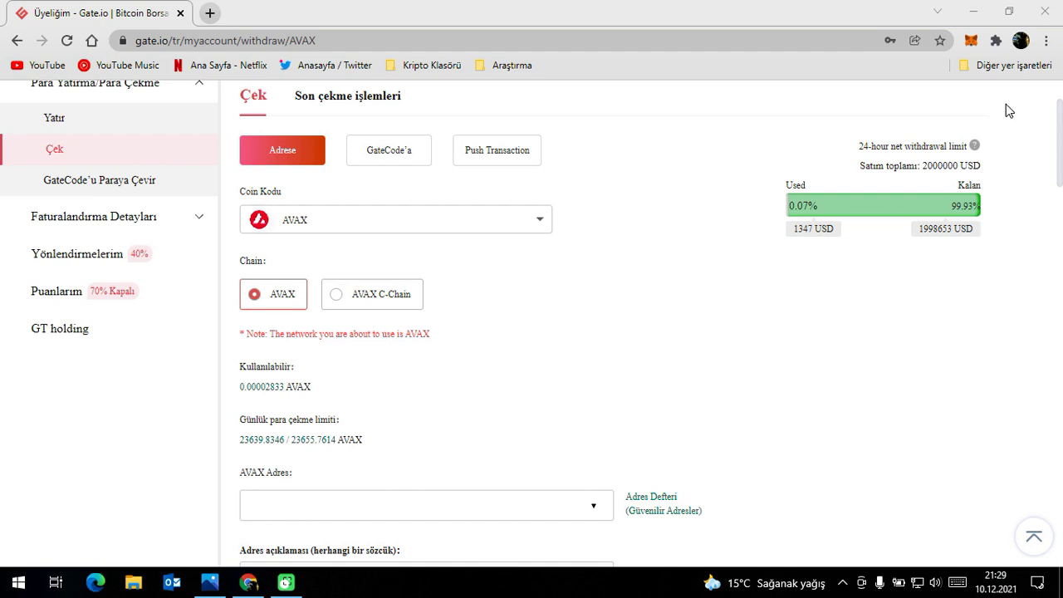
pyautogui.click(366, 302)
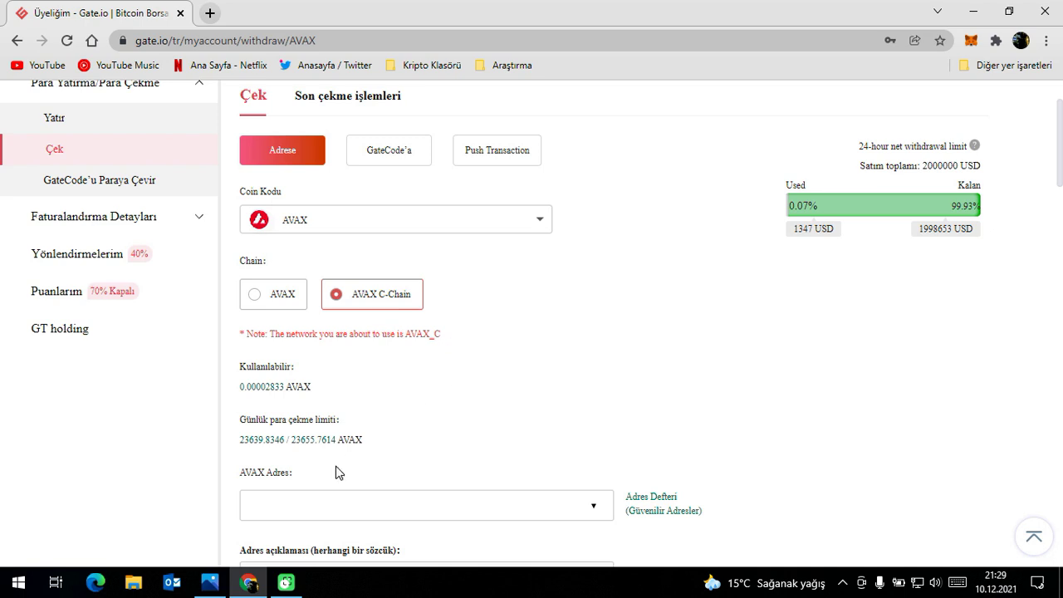
pyautogui.click(971, 42)
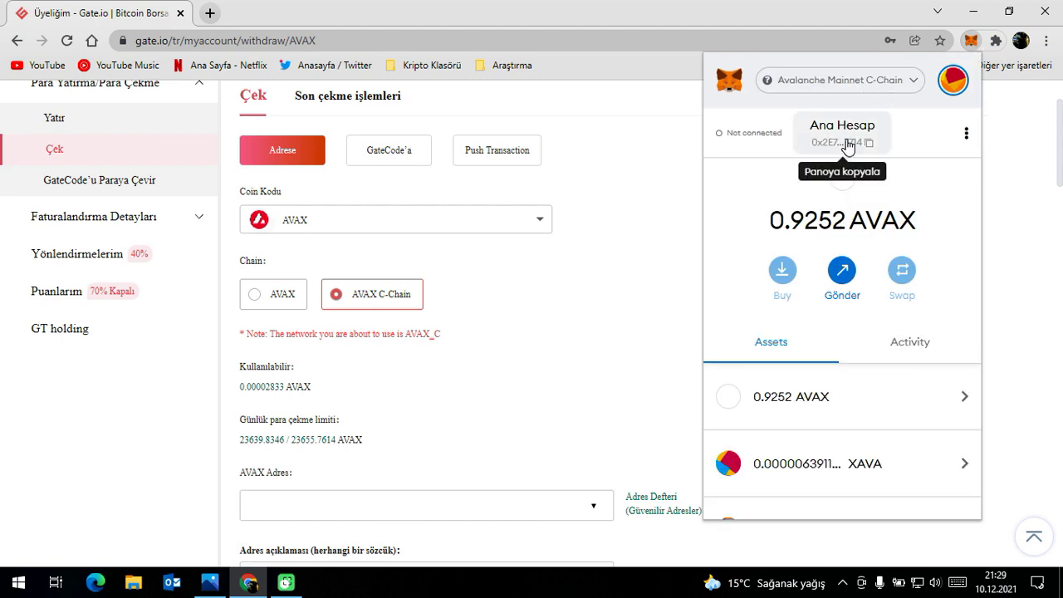
pyautogui.click(822, 80)
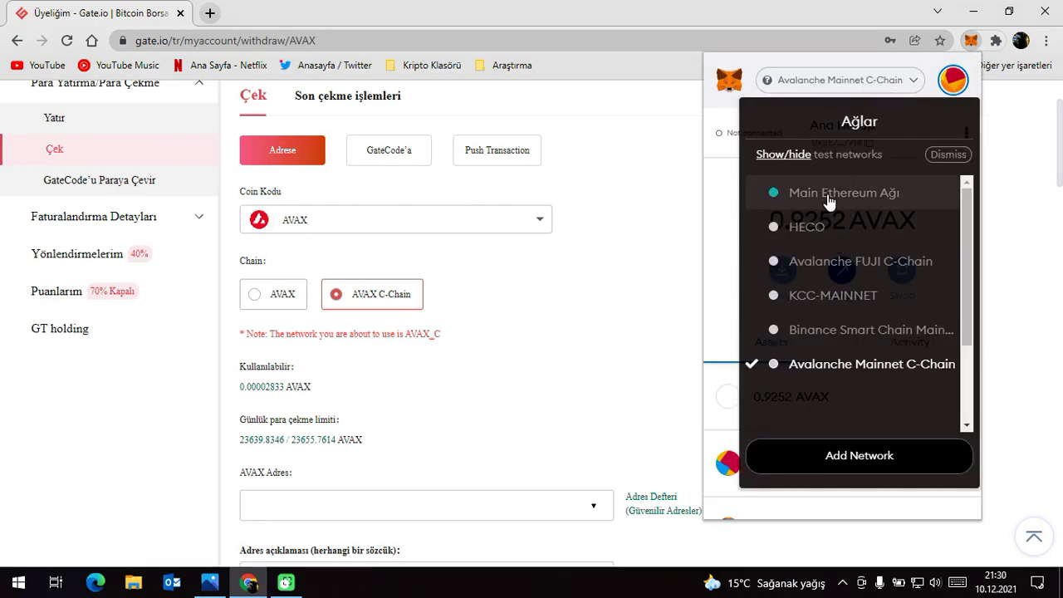
pyautogui.click(830, 207)
pyautogui.click(870, 83)
pyautogui.click(851, 329)
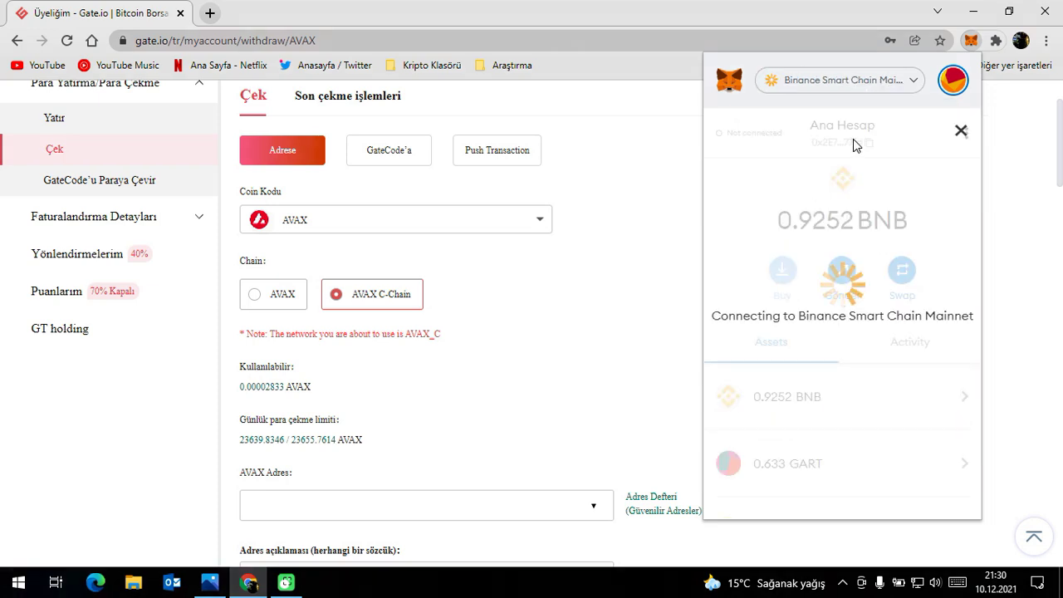
pyautogui.click(918, 83)
pyautogui.click(835, 365)
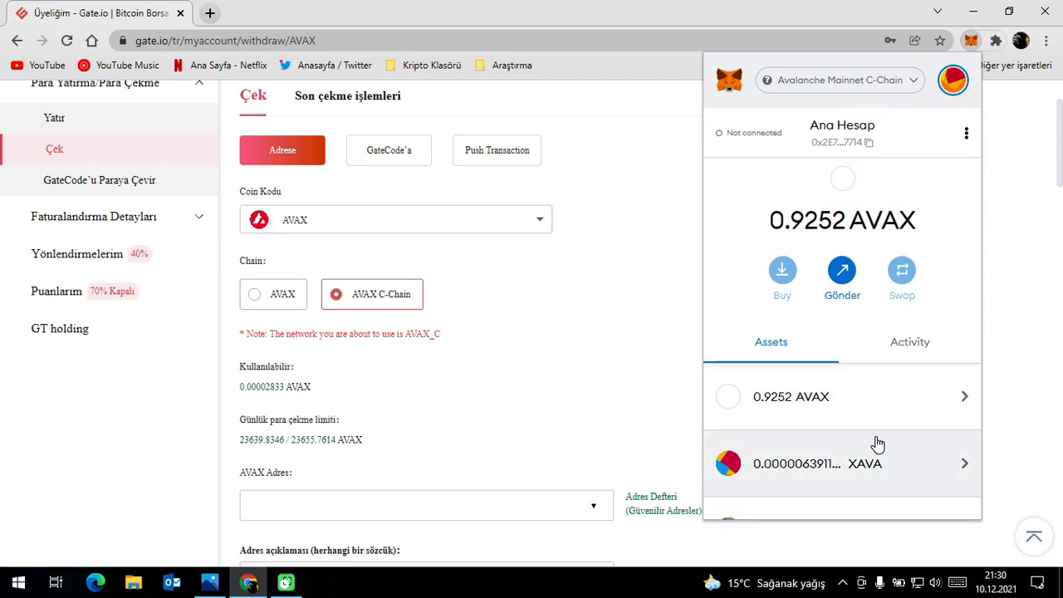
pyautogui.scroll(-1, 869, 457)
pyautogui.scroll(2, 861, 447)
# Search 'xava' and pick XAVA Avalaunch as the coin, offered only on AVAX C-Chain.
pyautogui.click(340, 225)
pyautogui.click(335, 263)
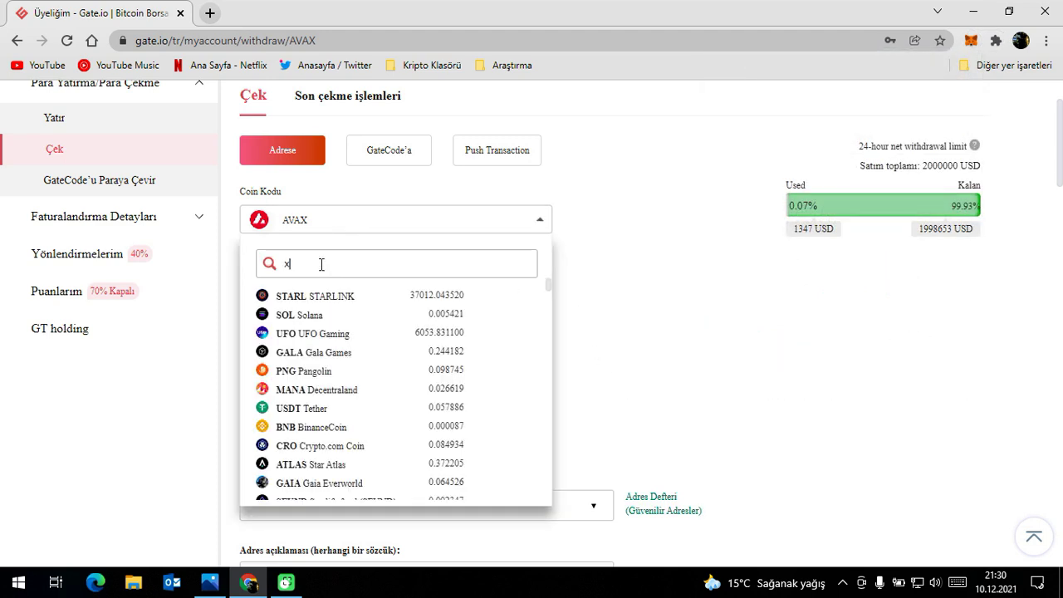
pyautogui.write('xava')
pyautogui.click(337, 301)
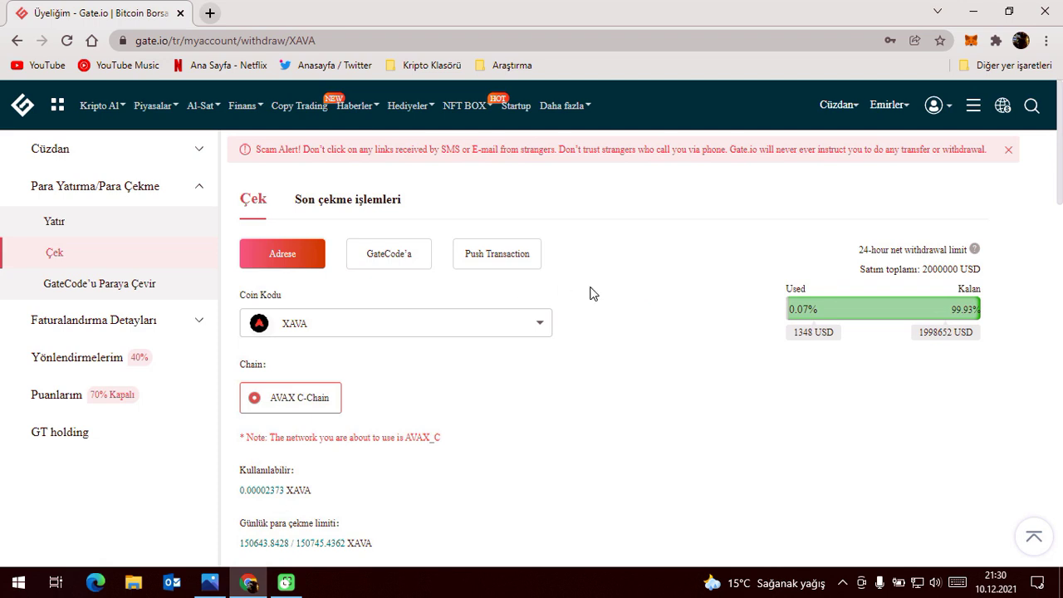
pyautogui.scroll(-2, 589, 294)
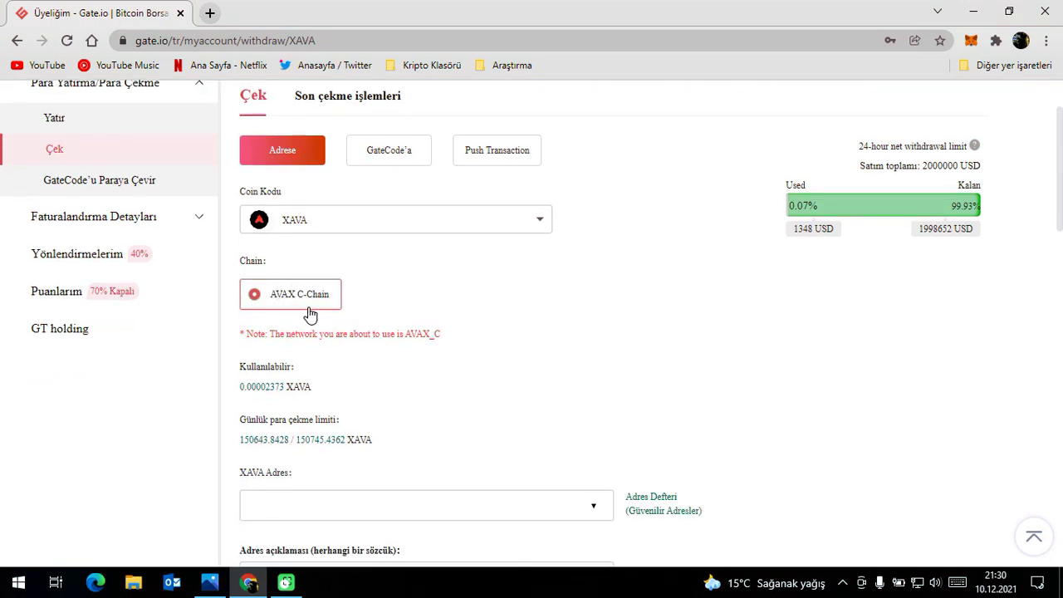
# Copy the MetaMask account address from the wallet panel.
pyautogui.click(970, 40)
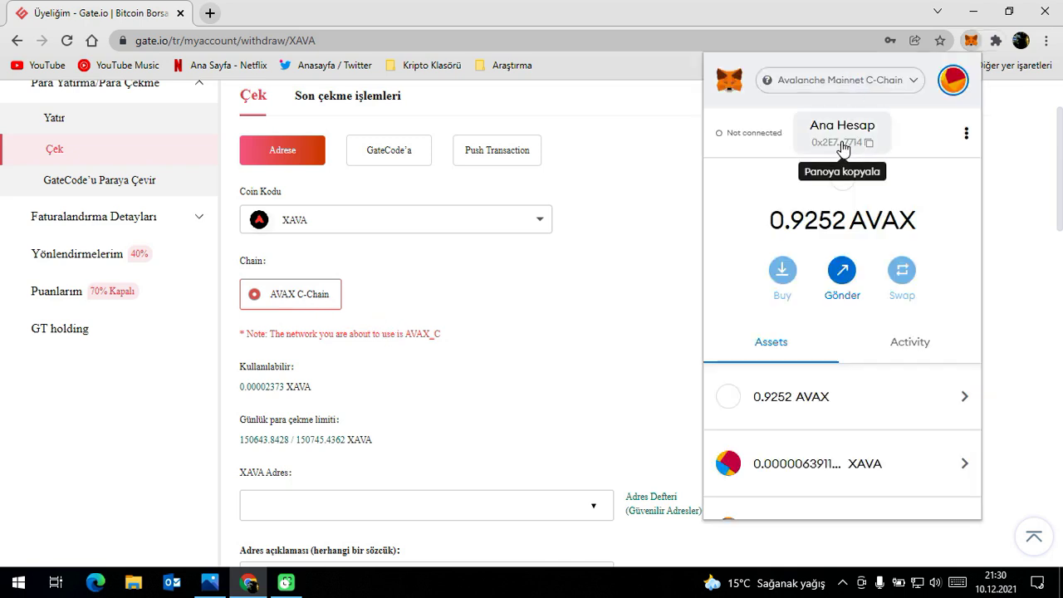
pyautogui.scroll(-3, 825, 423)
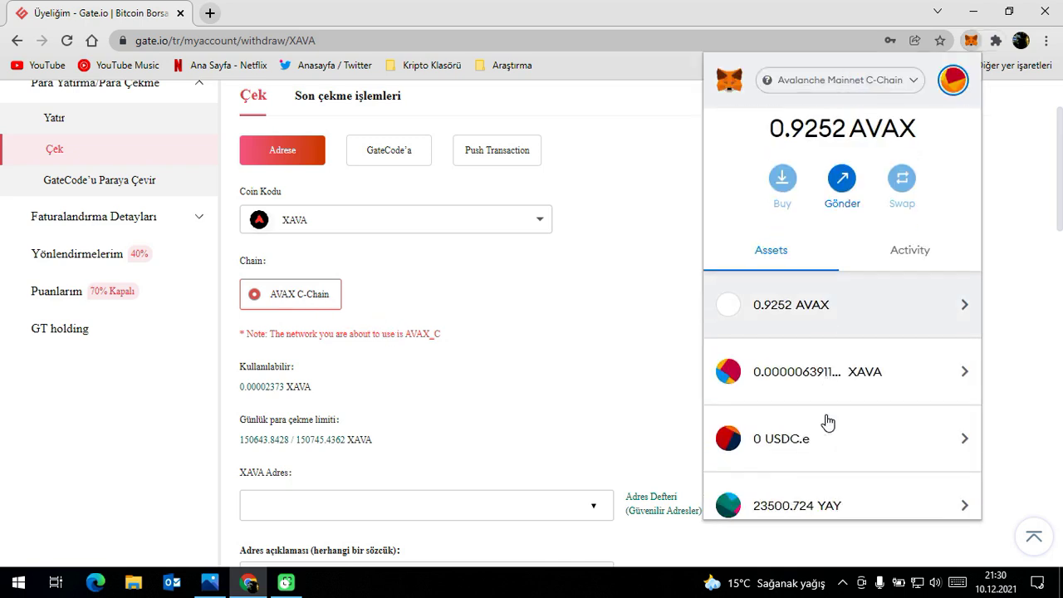
pyautogui.scroll(3, 886, 376)
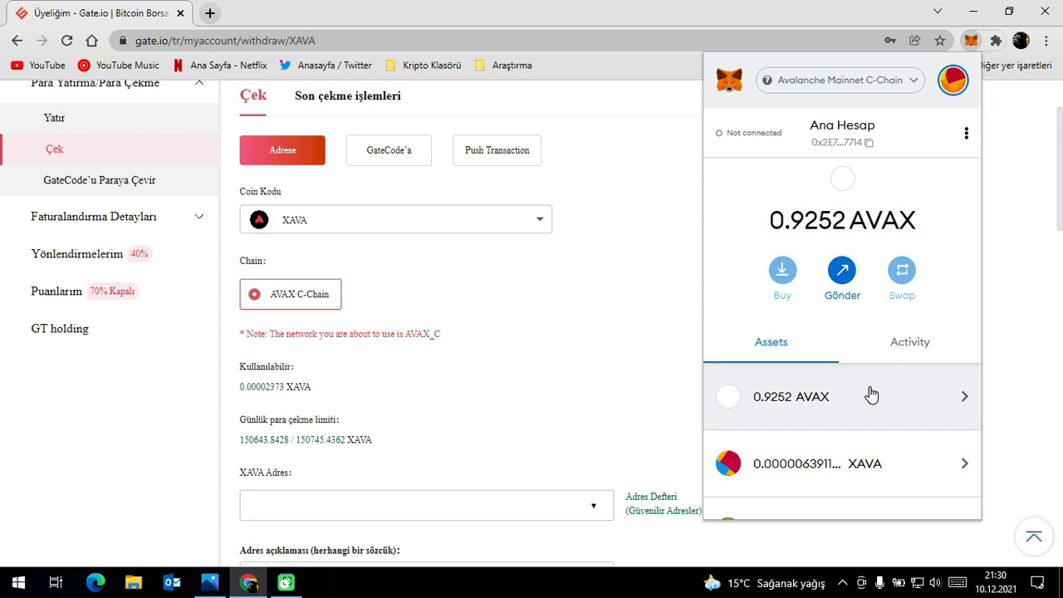
pyautogui.click(838, 134)
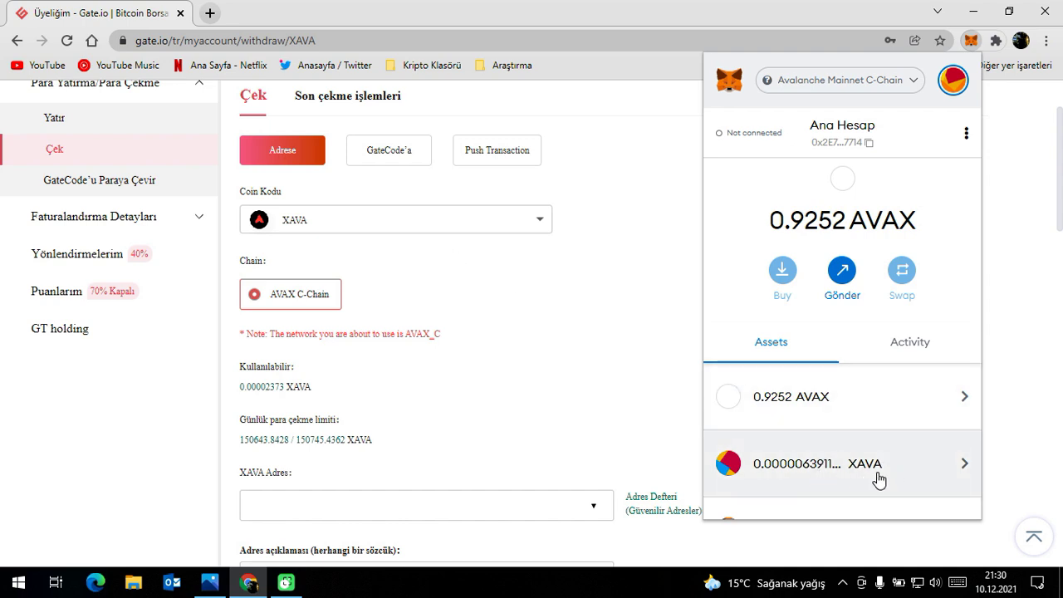
# Review the XAVA withdrawal form with its 2.1 XAVA minimum and 2 XAVA commission.
pyautogui.click(318, 225)
pyautogui.click(318, 225)
pyautogui.click(351, 231)
pyautogui.click(379, 332)
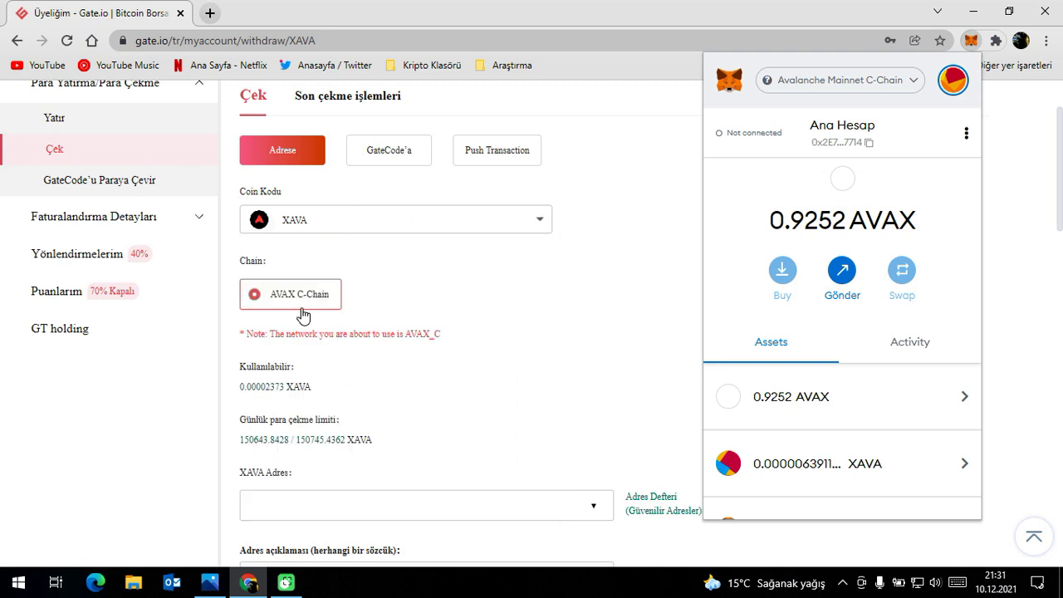
pyautogui.scroll(-2, 379, 353)
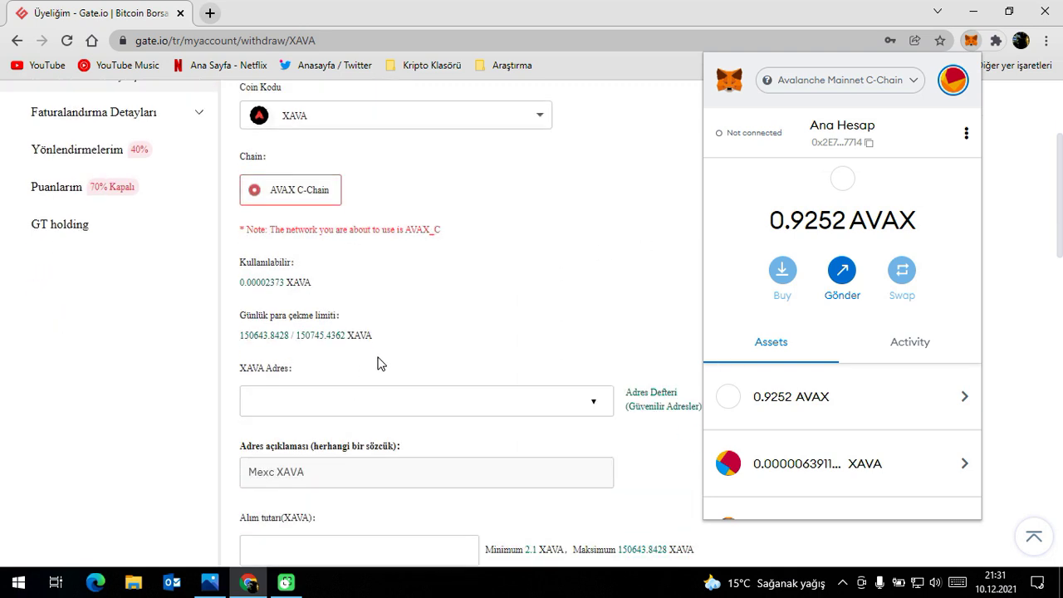
pyautogui.scroll(-4, 407, 401)
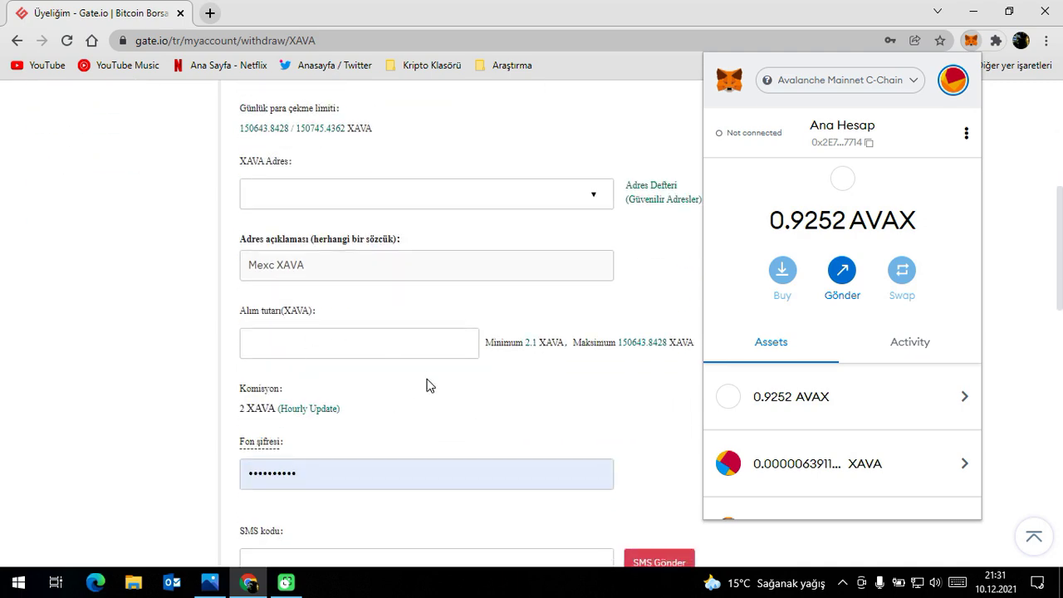
pyautogui.scroll(6, 434, 400)
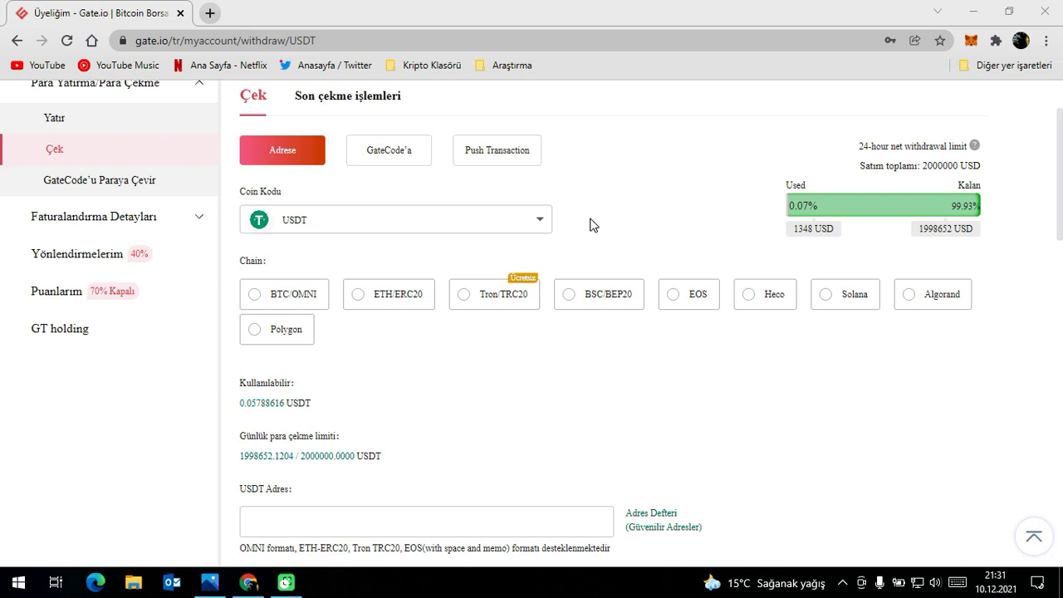
pyautogui.click(971, 40)
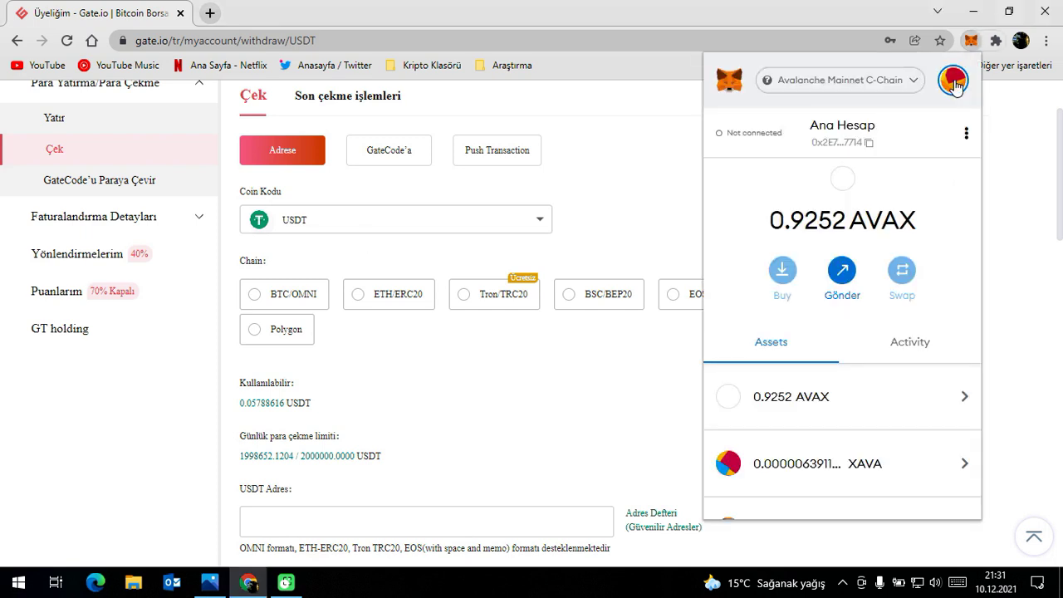
pyautogui.click(633, 175)
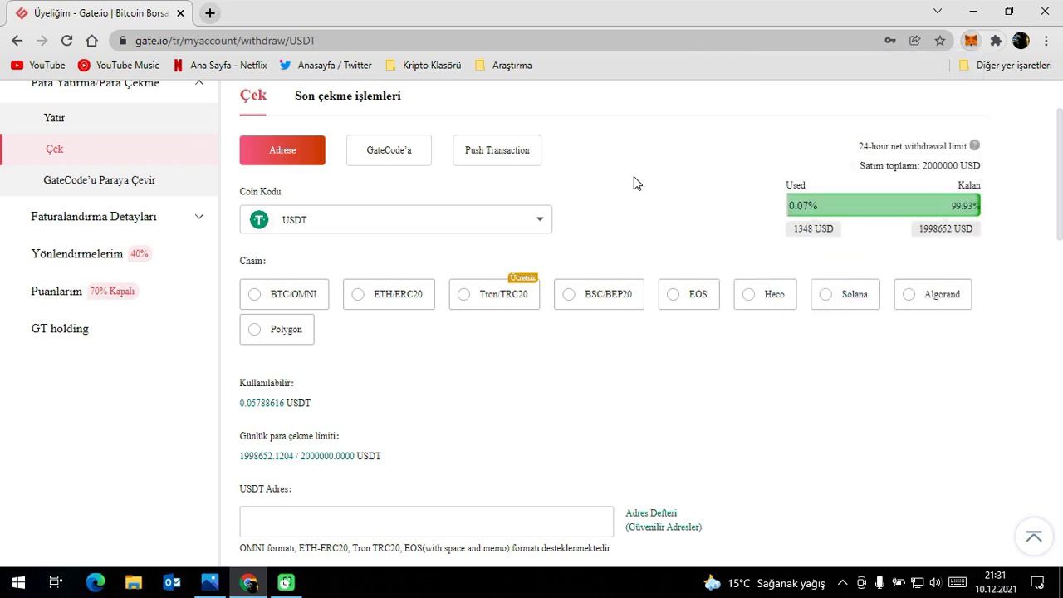
pyautogui.click(542, 221)
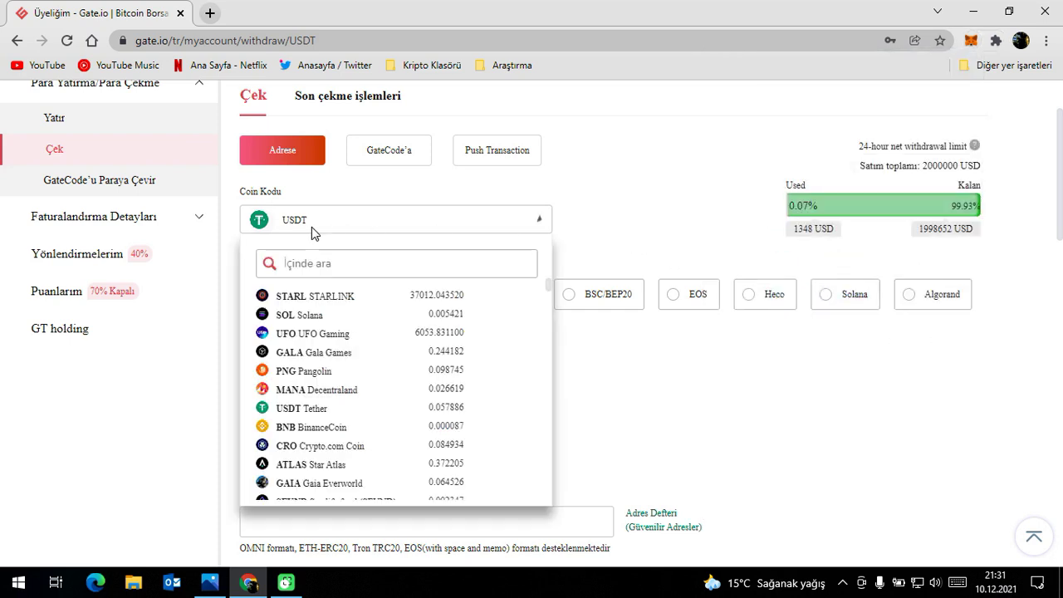
pyautogui.click(549, 226)
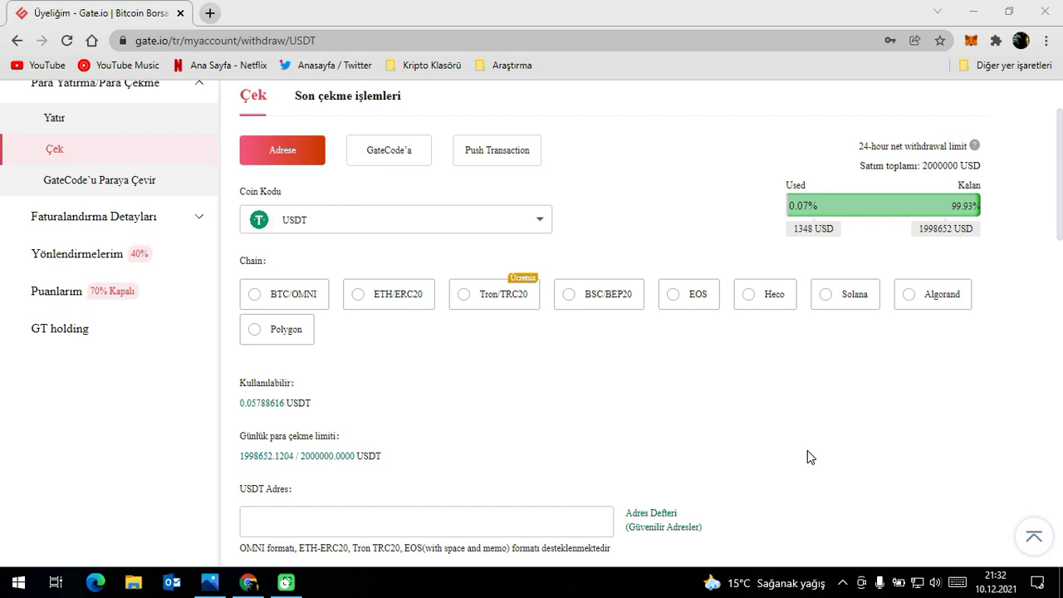
pyautogui.click(209, 581)
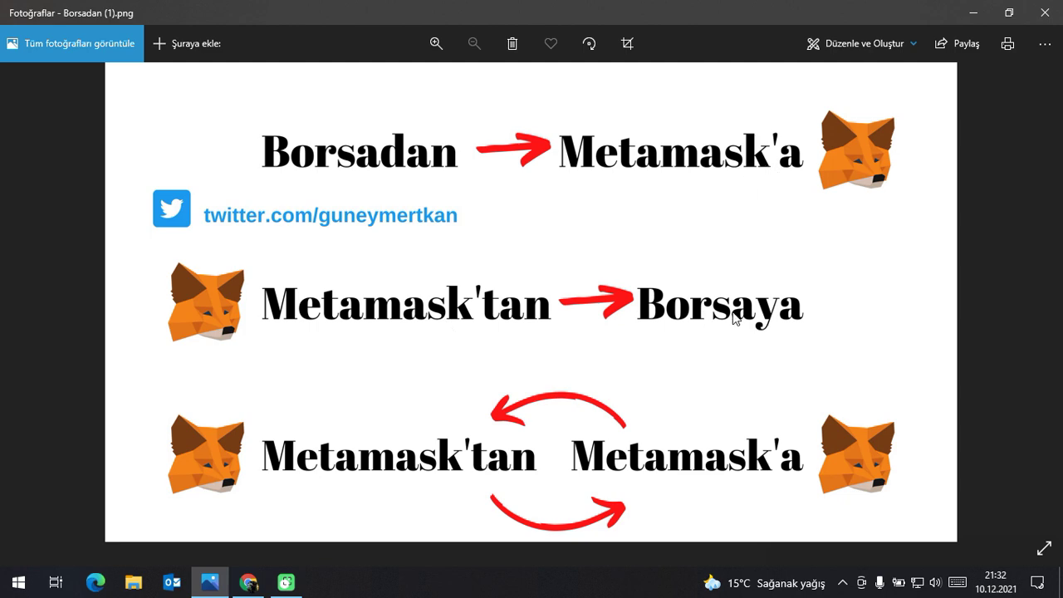
pyautogui.click(249, 582)
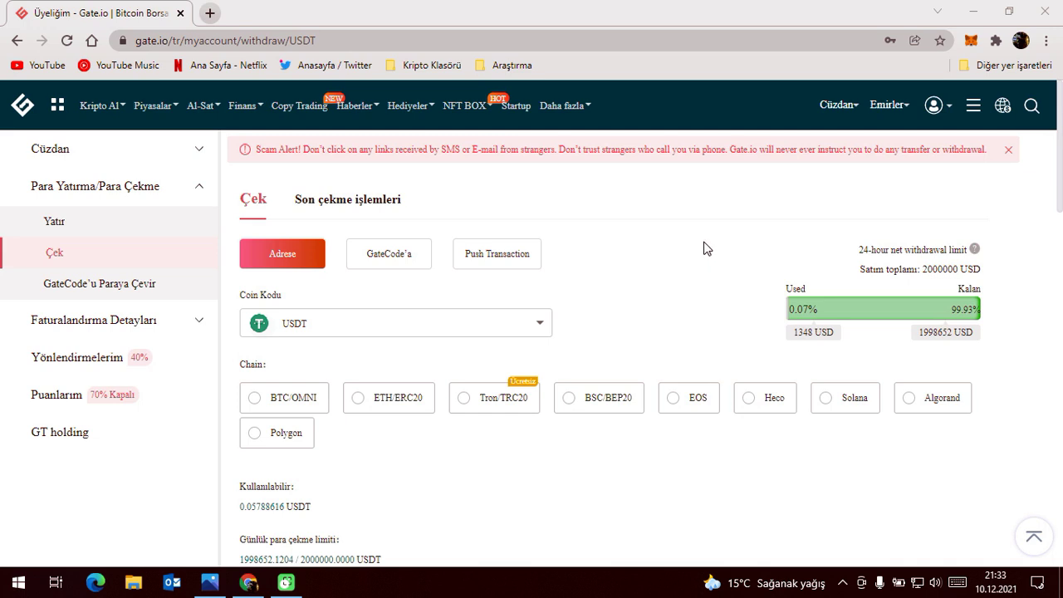
# Go to Gate.io's USDT deposit page.
pyautogui.moveTo(843, 108)
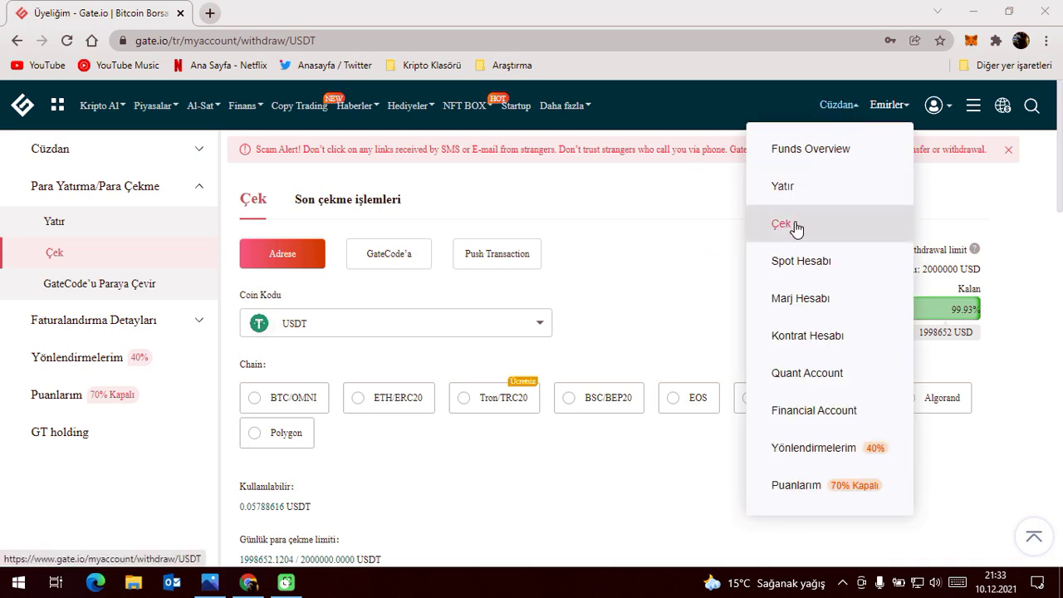
pyautogui.click(799, 191)
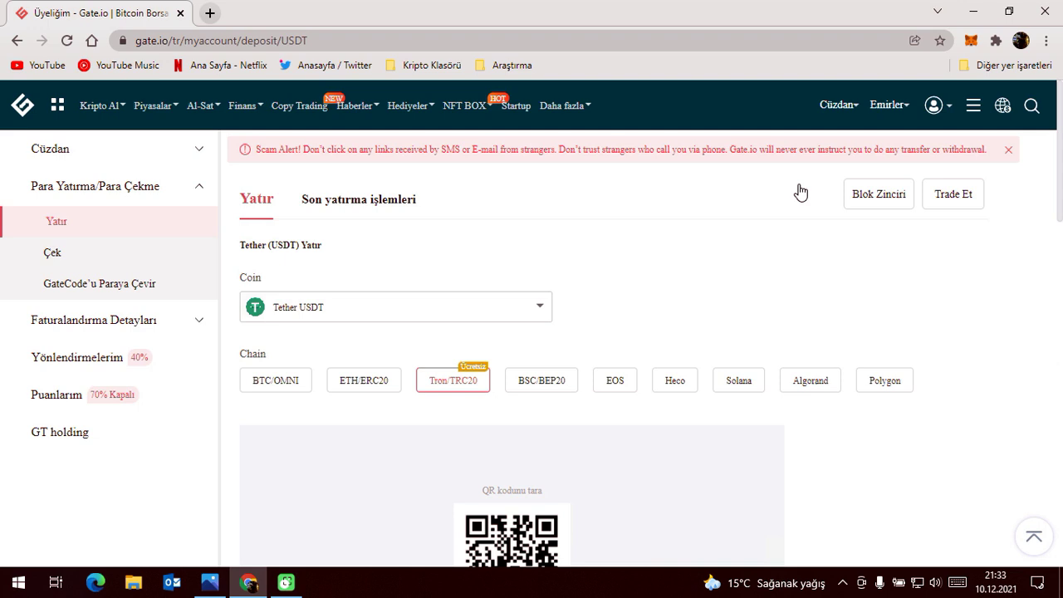
pyautogui.scroll(-1, 799, 191)
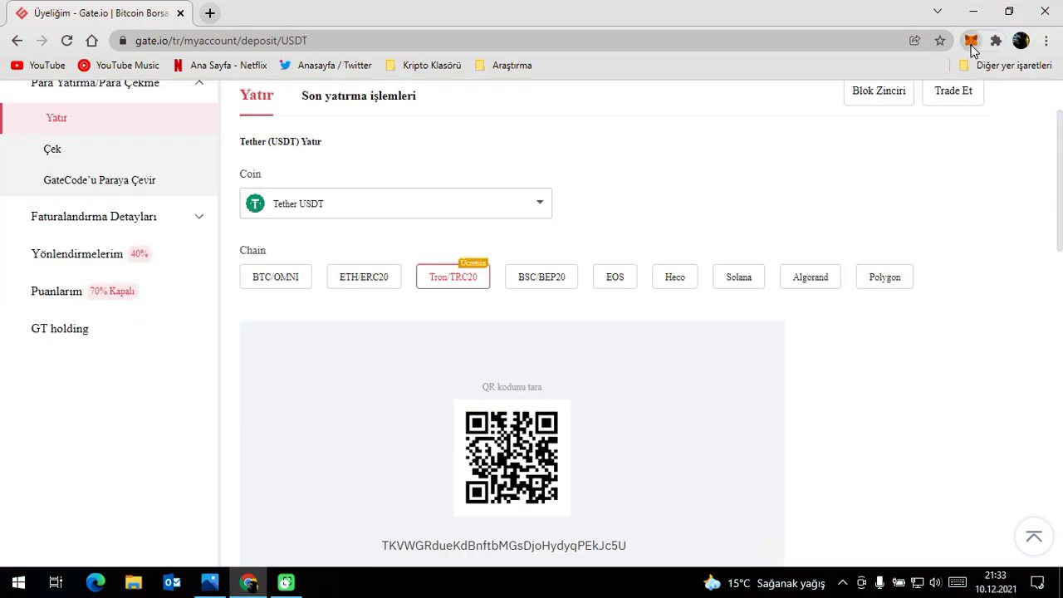
# Switch MetaMask to Main Ethereum Ağı, then to Binance Smart Chain.
pyautogui.click(970, 41)
pyautogui.click(863, 80)
pyautogui.click(835, 208)
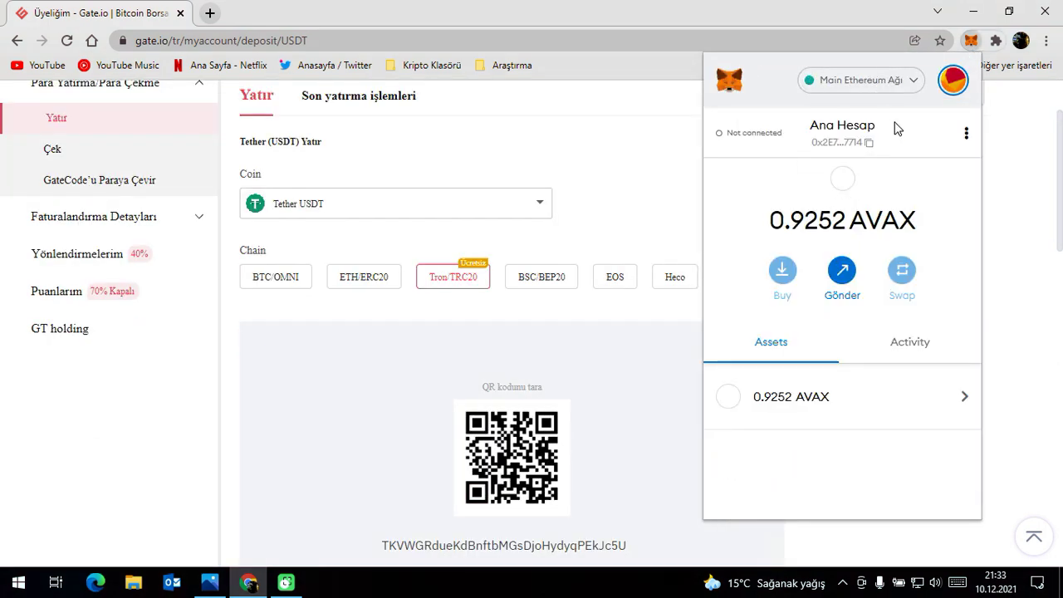
pyautogui.click(872, 81)
pyautogui.click(830, 291)
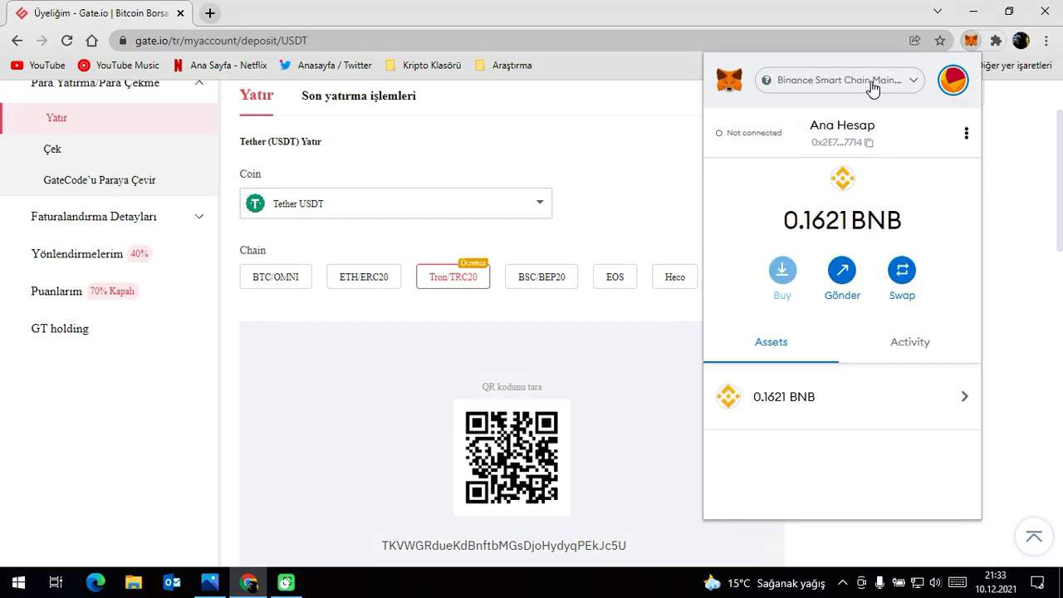
pyautogui.click(379, 157)
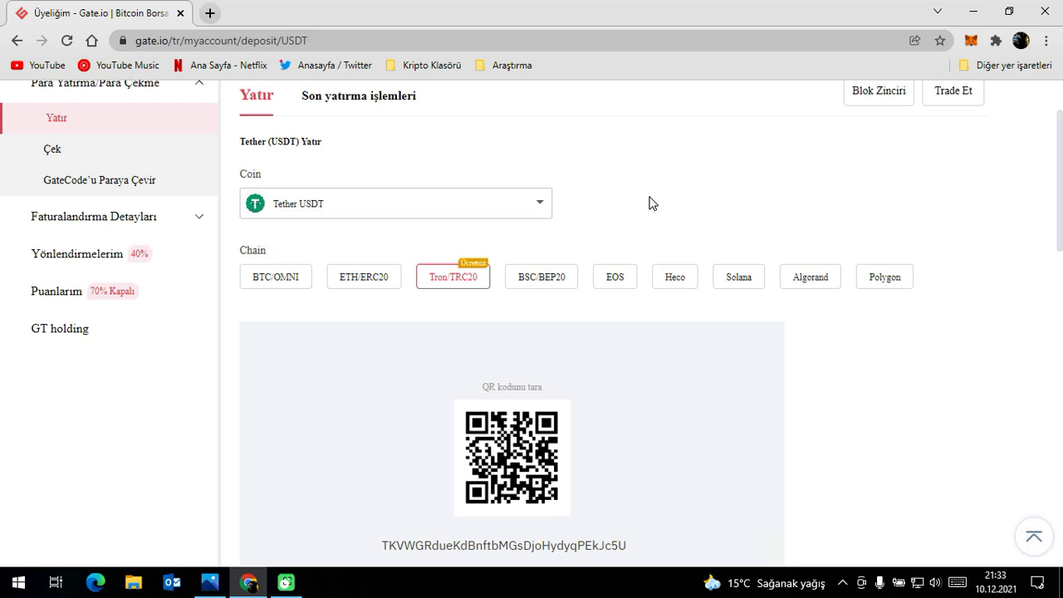
# Show the BSC/BEP20 deposit address, compare BTC/OMNI, and return to BSC/BEP20.
pyautogui.click(545, 280)
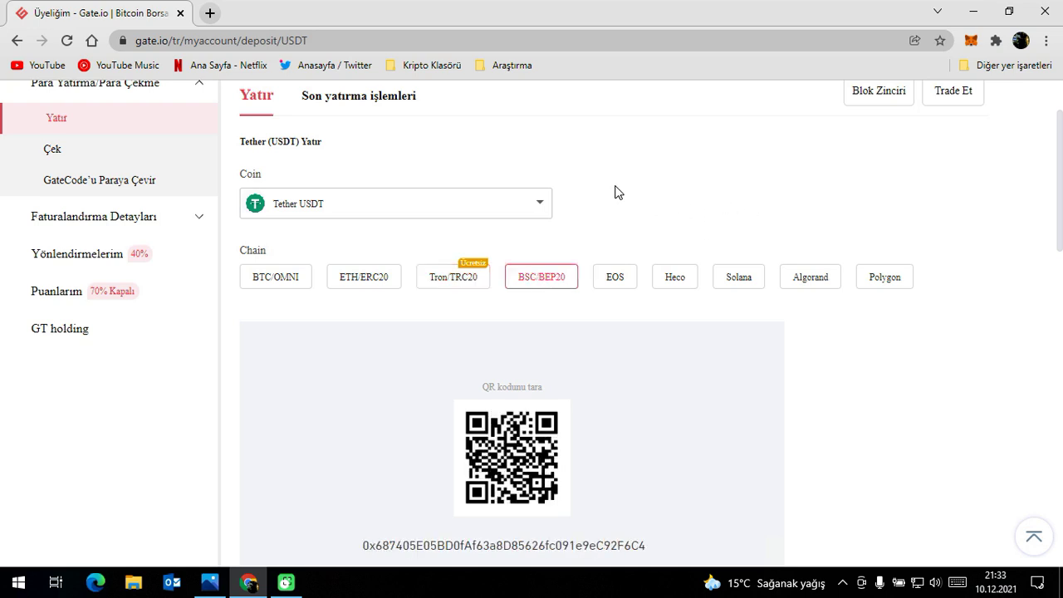
pyautogui.scroll(-5, 660, 254)
pyautogui.scroll(2, 660, 185)
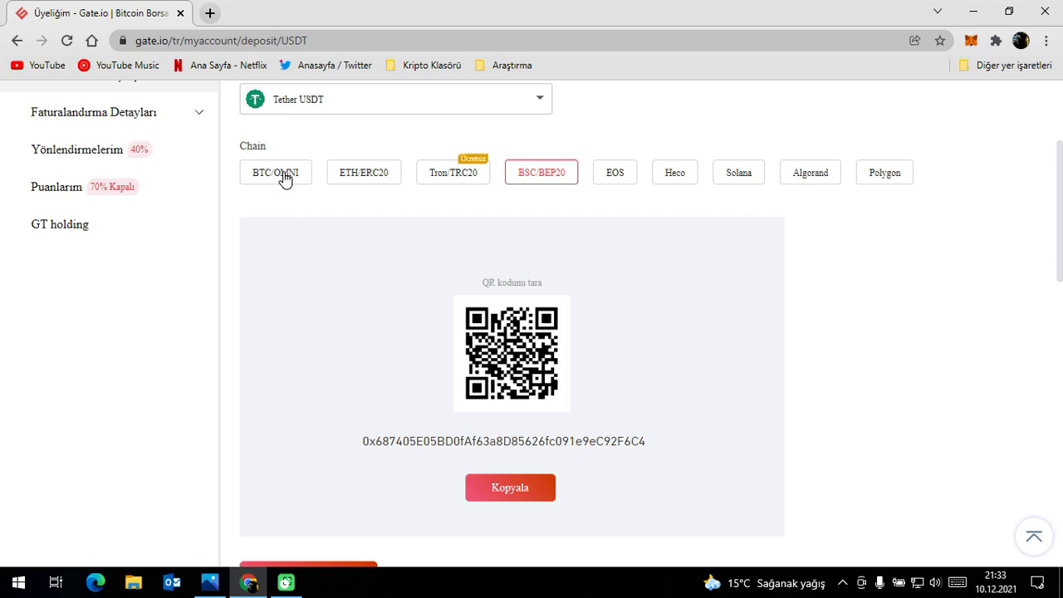
pyautogui.click(273, 175)
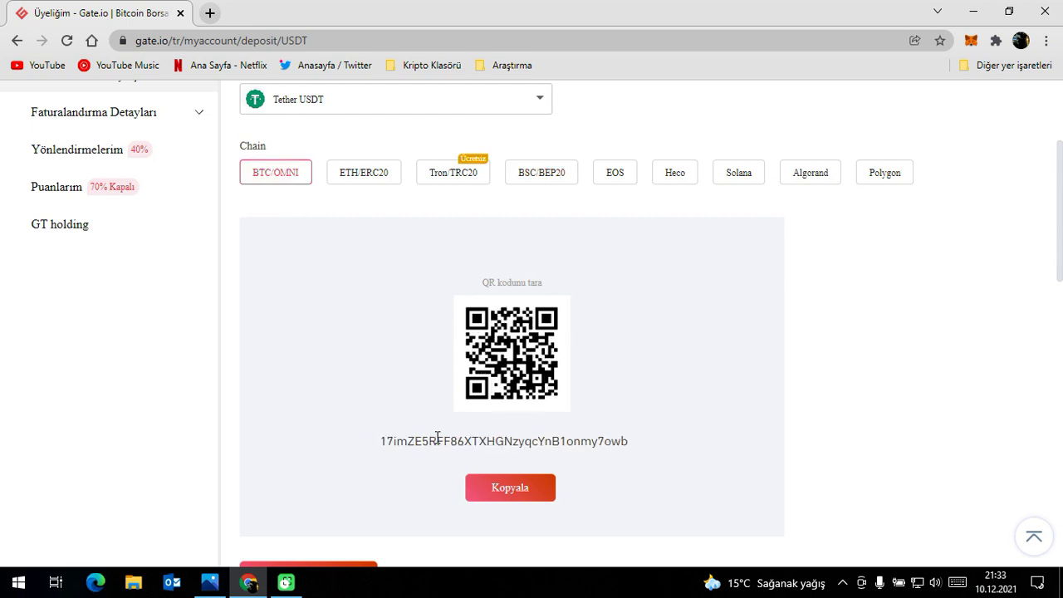
pyautogui.click(553, 183)
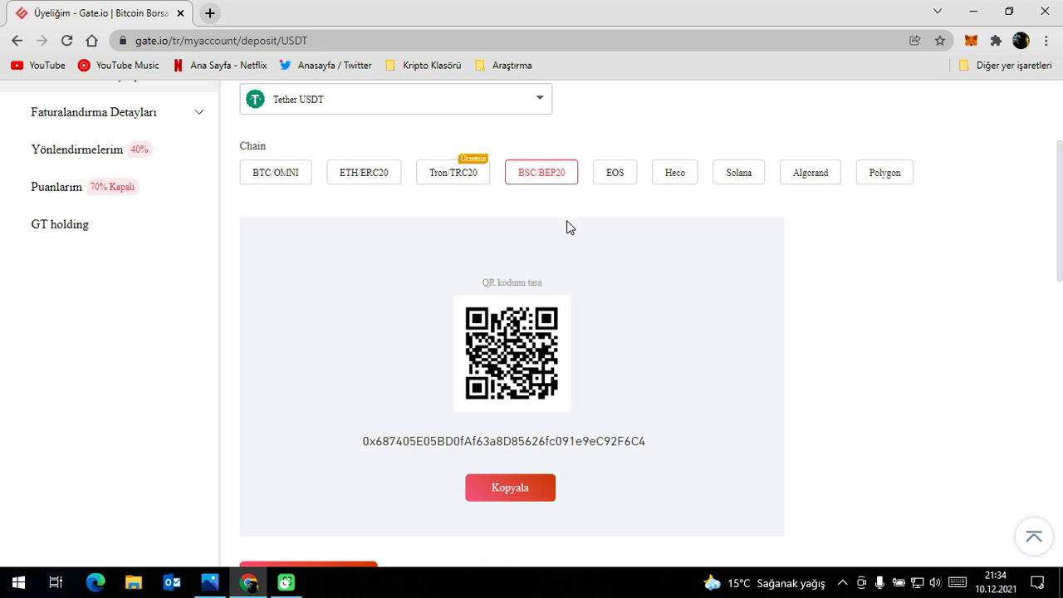
# Copy the USDT BEP20 deposit address from Gate.io.
pyautogui.click(969, 40)
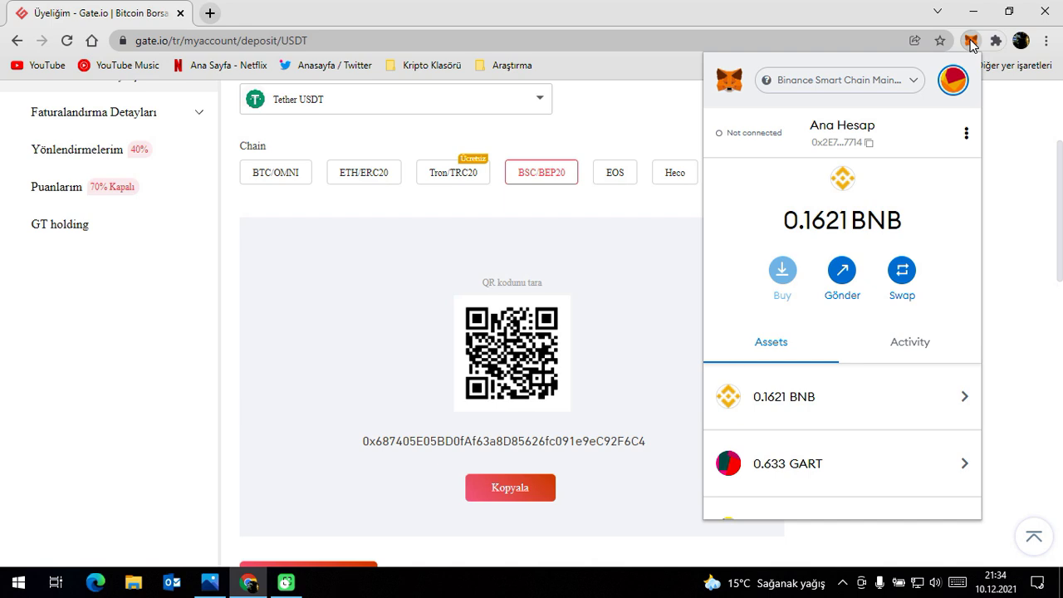
pyautogui.click(508, 495)
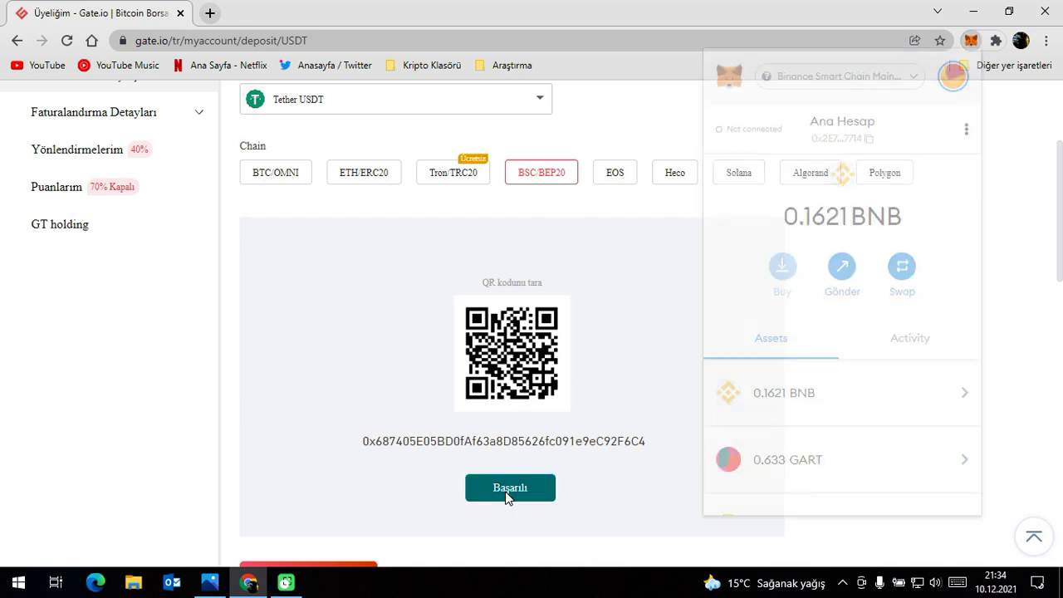
pyautogui.hotkey('alt', 'shift', 'm')
pyautogui.scroll(-5, 814, 291)
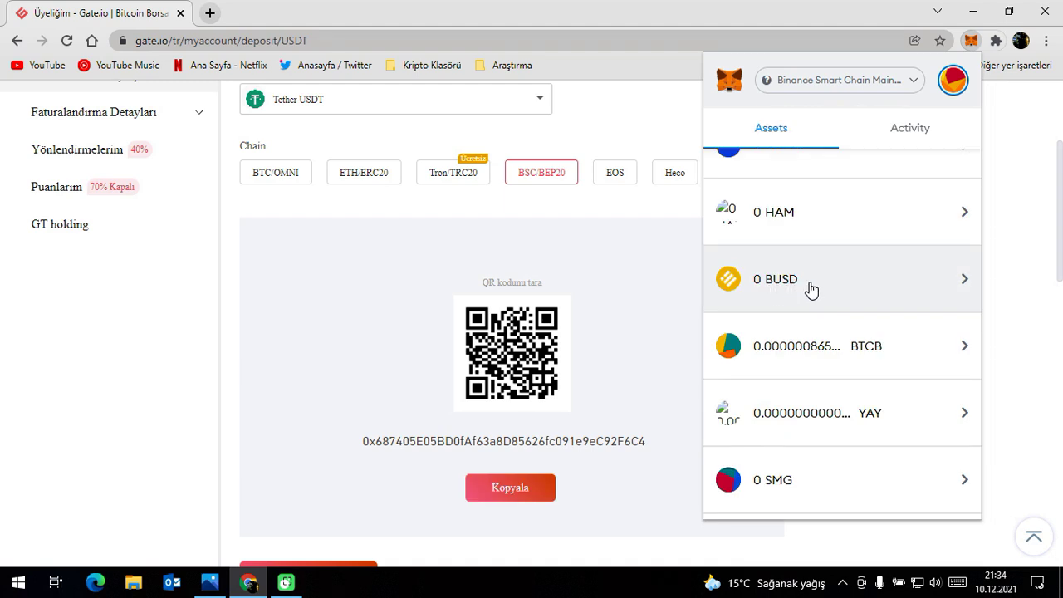
# Fill a MetaMask BUSD send with the copied address and amount 50, then cancel it.
pyautogui.click(812, 288)
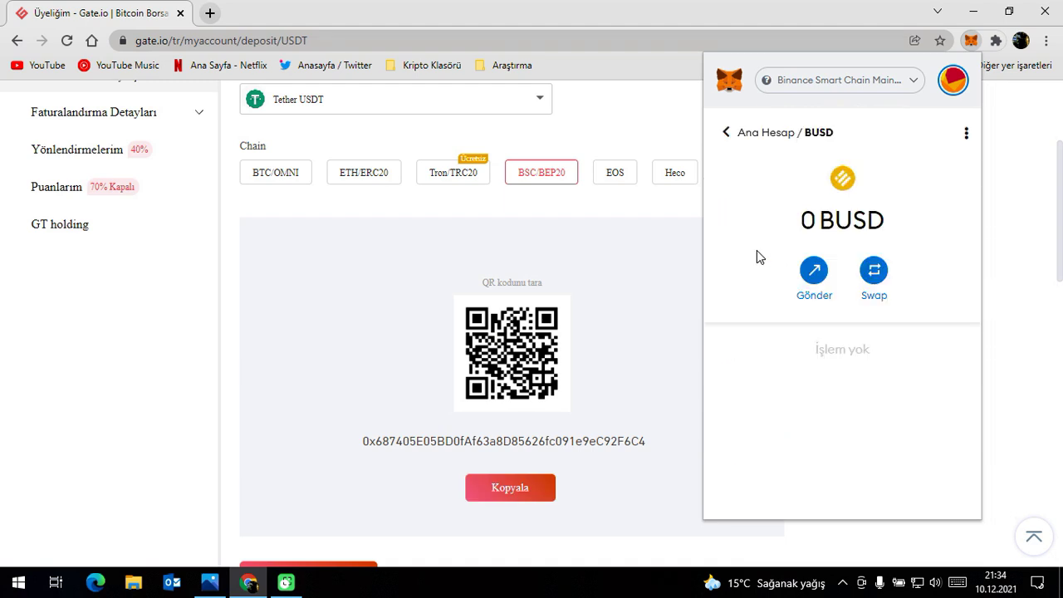
pyautogui.doubleClick(813, 220)
pyautogui.click(807, 221)
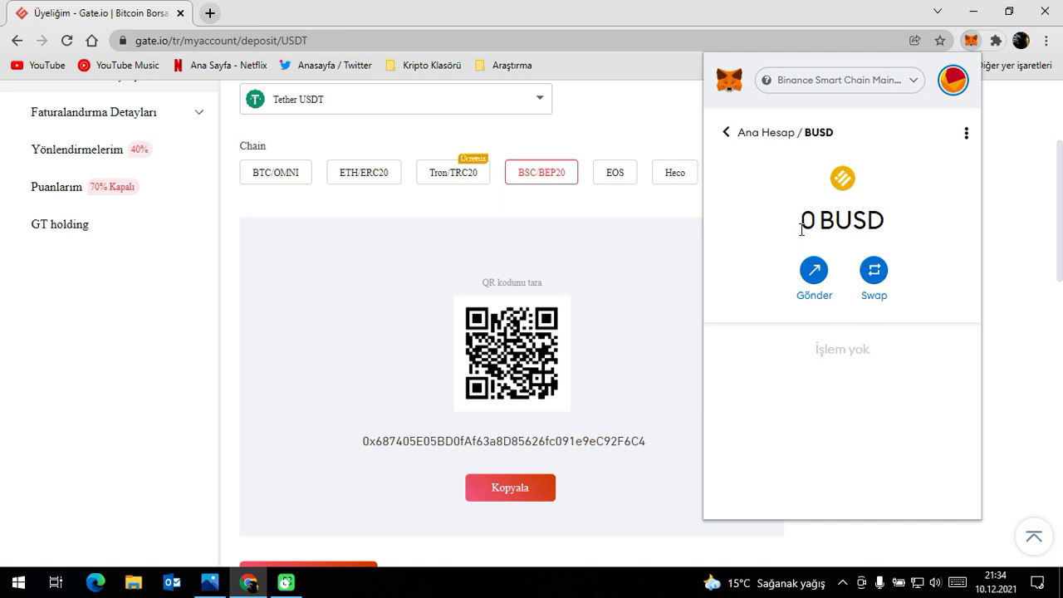
pyautogui.click(814, 274)
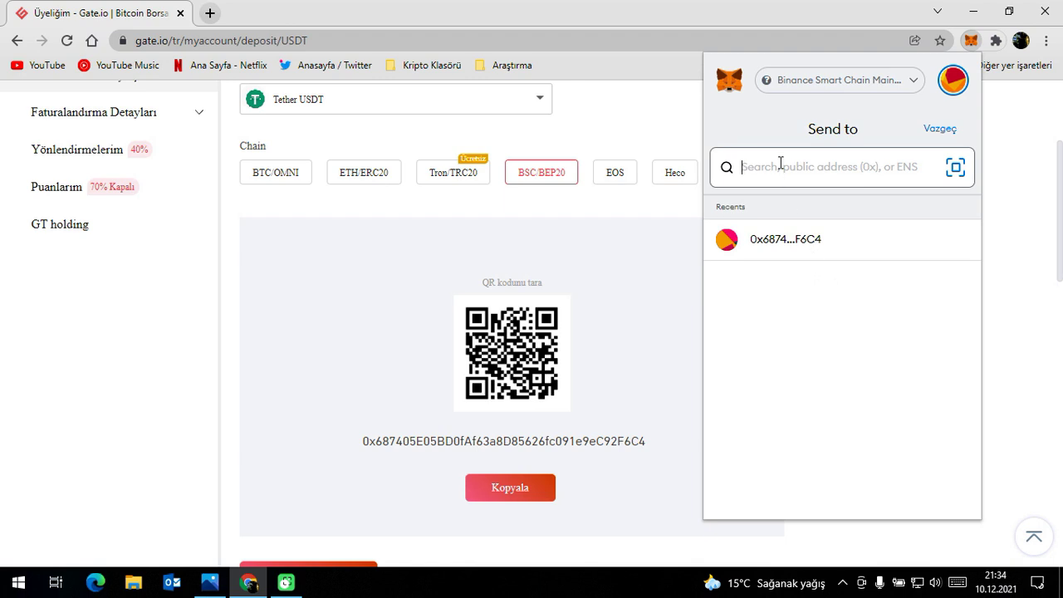
pyautogui.write('0x687405E05BD0fAf63a8D85626fc091e9eC92F6C4')
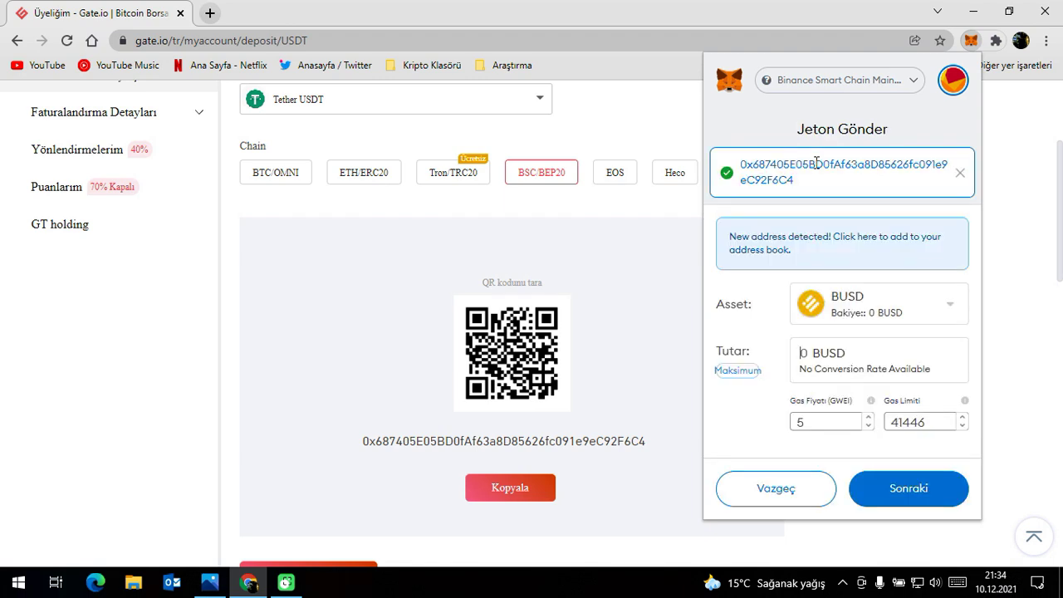
pyautogui.click(802, 353)
pyautogui.write('5')
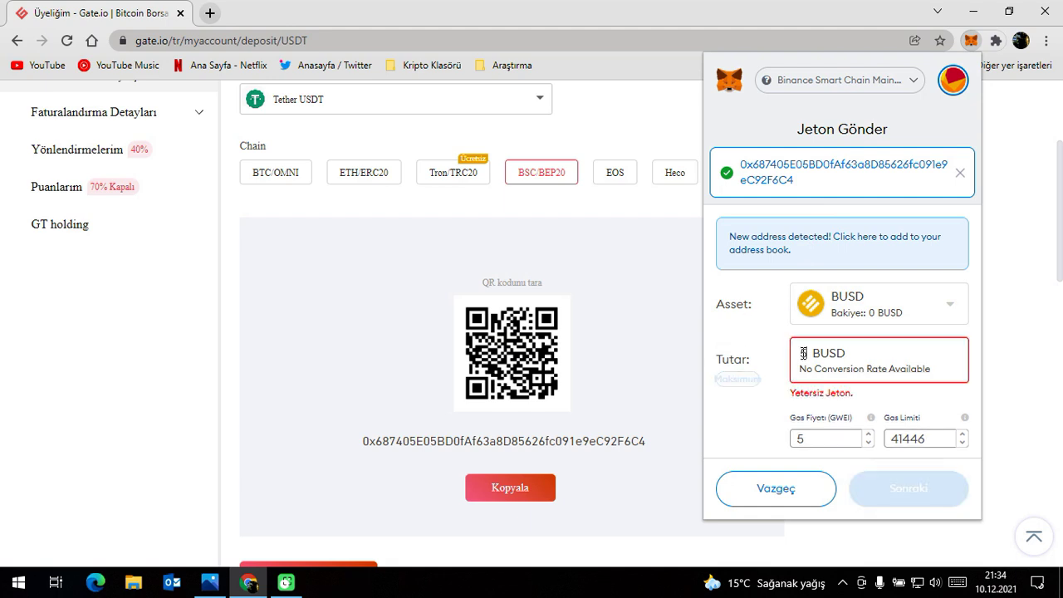
pyautogui.write('0')
pyautogui.click(801, 492)
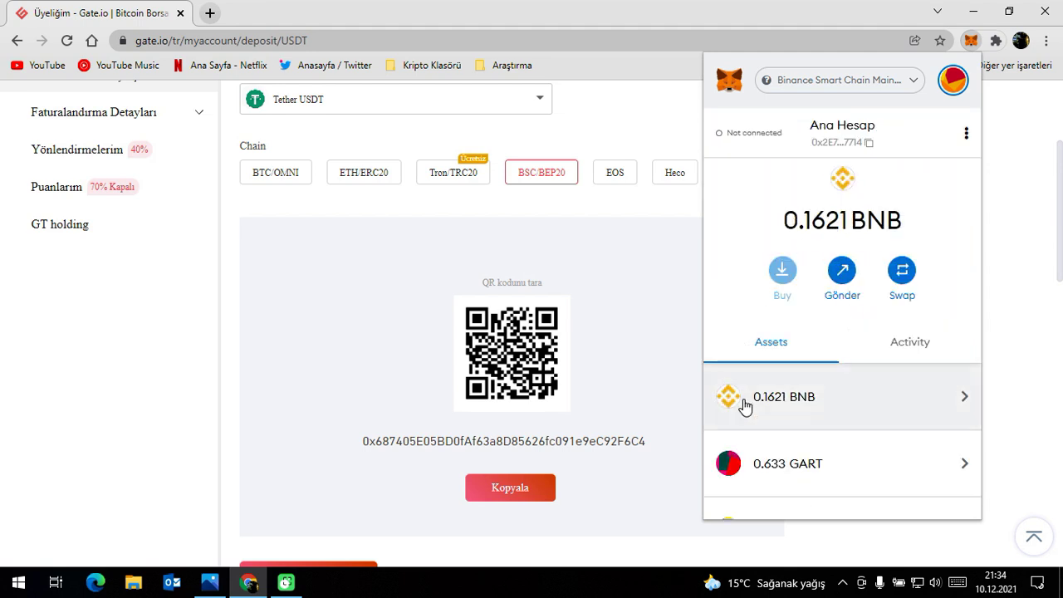
# Switch MetaMask from Binance Smart Chain to Main Ethereum Ağı.
pyautogui.moveTo(799, 222); pyautogui.dragTo(914, 225)
pyautogui.click(821, 227)
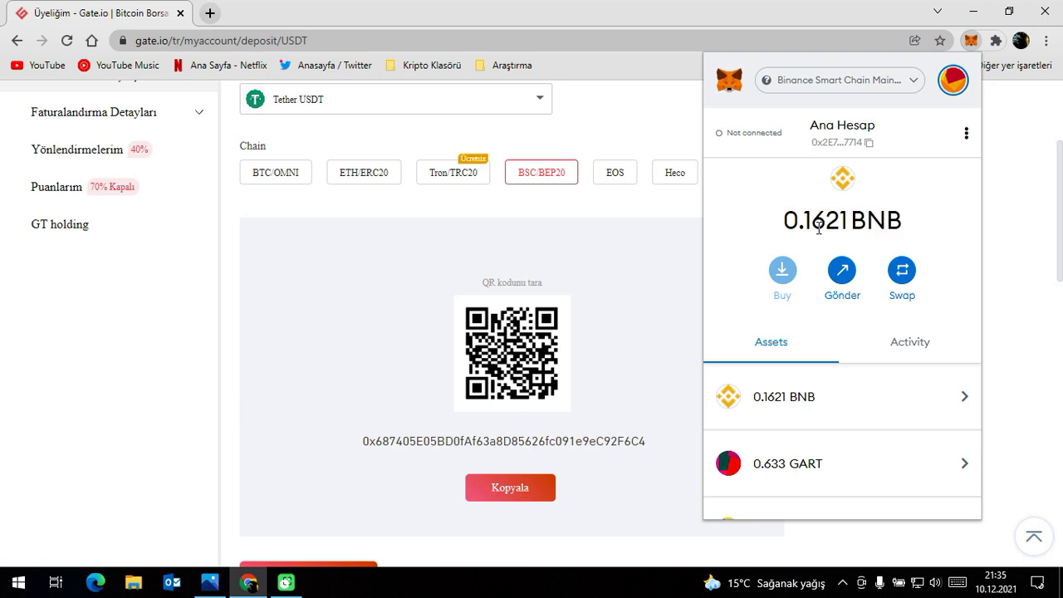
pyautogui.moveTo(810, 221); pyautogui.dragTo(846, 221)
pyautogui.click(847, 200)
pyautogui.click(843, 91)
pyautogui.click(834, 196)
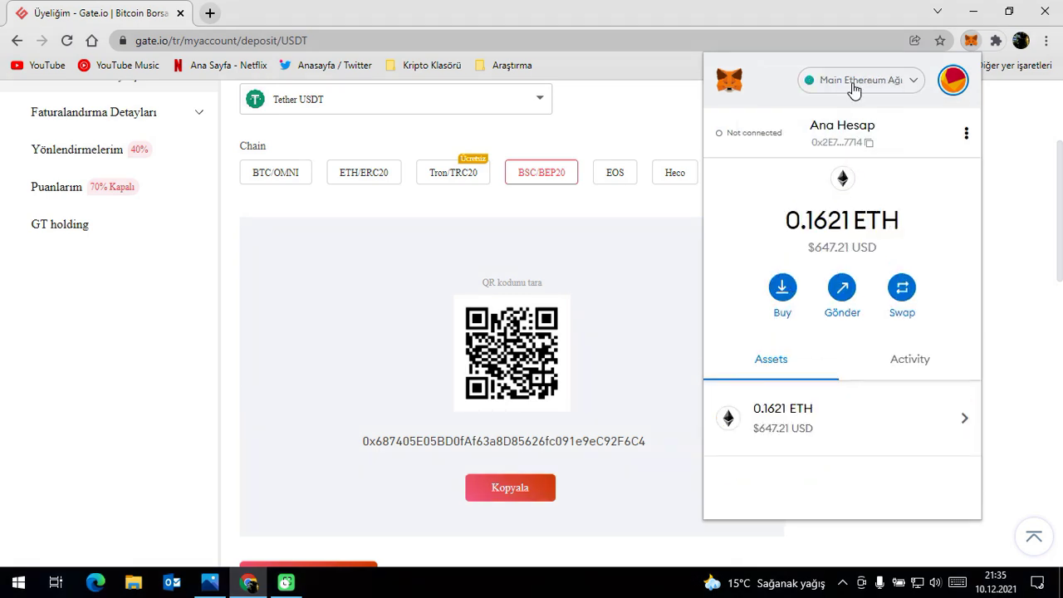
# Confirm MetaMask is on Main Ethereum Ağı and check the wallet balance.
pyautogui.click(849, 98)
pyautogui.scroll(-2, 849, 303)
pyautogui.click(796, 294)
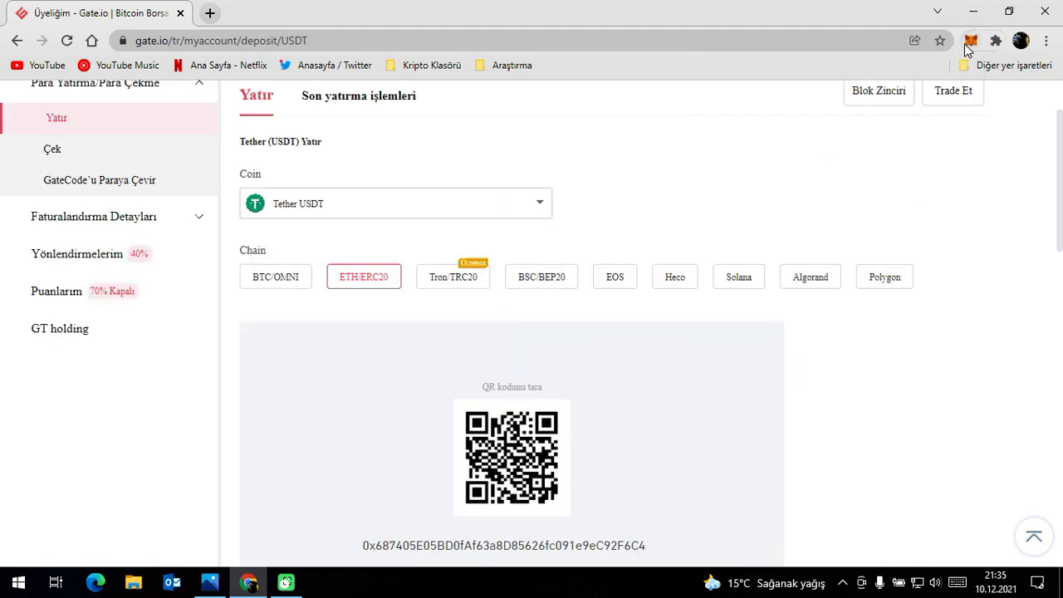
pyautogui.click(970, 40)
pyautogui.click(861, 80)
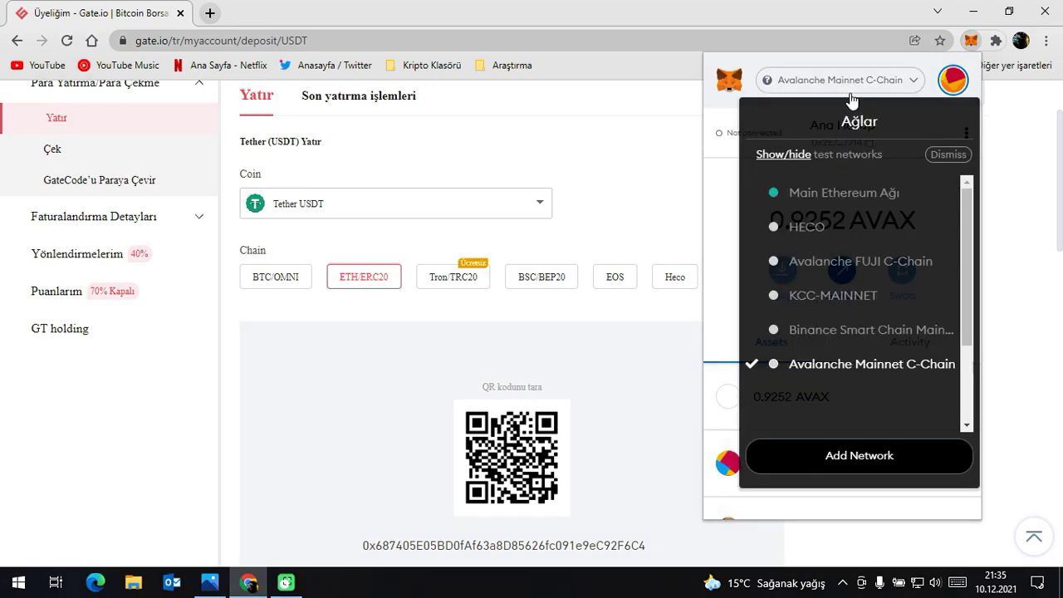
pyautogui.click(797, 195)
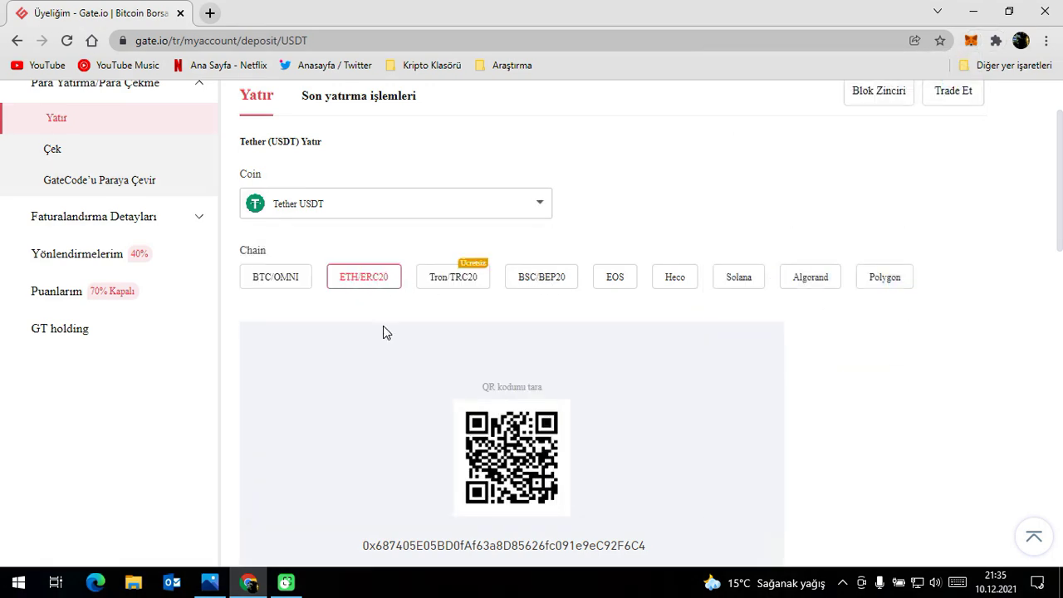
pyautogui.scroll(-1, 384, 331)
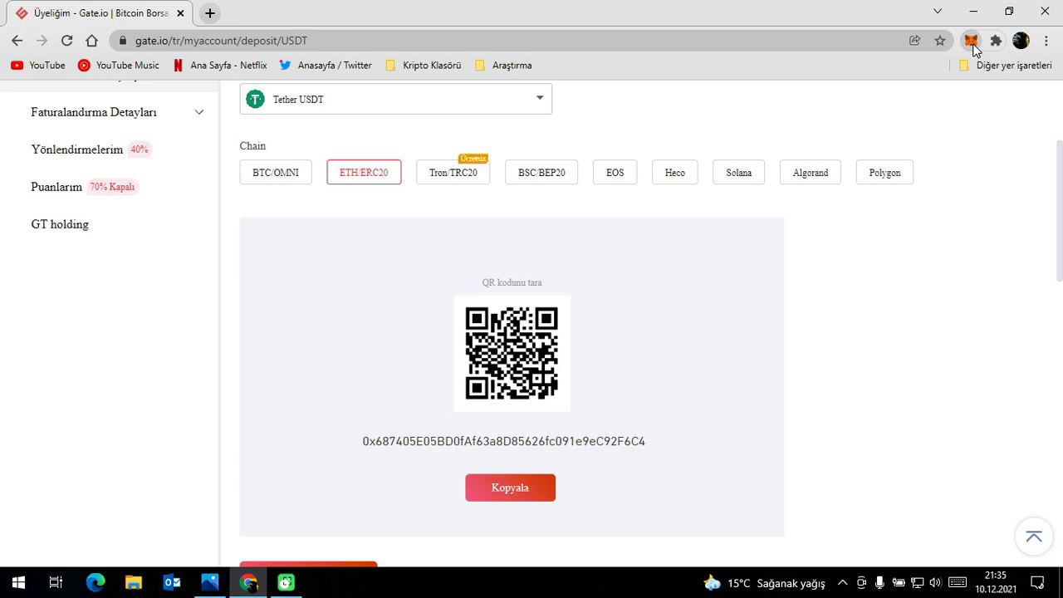
pyautogui.click(971, 40)
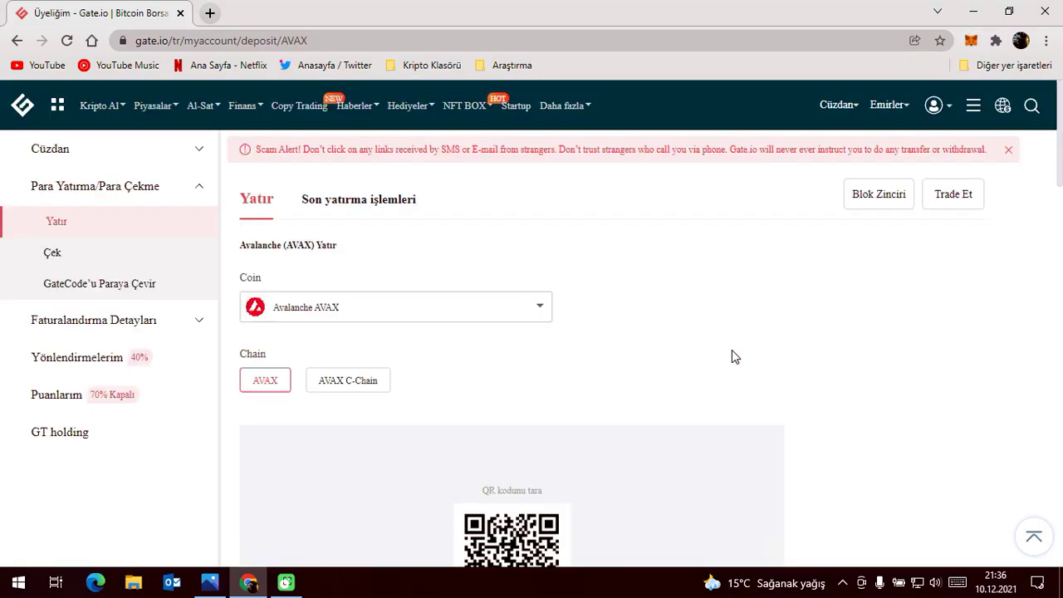
# Select AVAX C-Chain on the Avalanche AVAX deposit page to reveal its address.
pyautogui.scroll(-1, 706, 342)
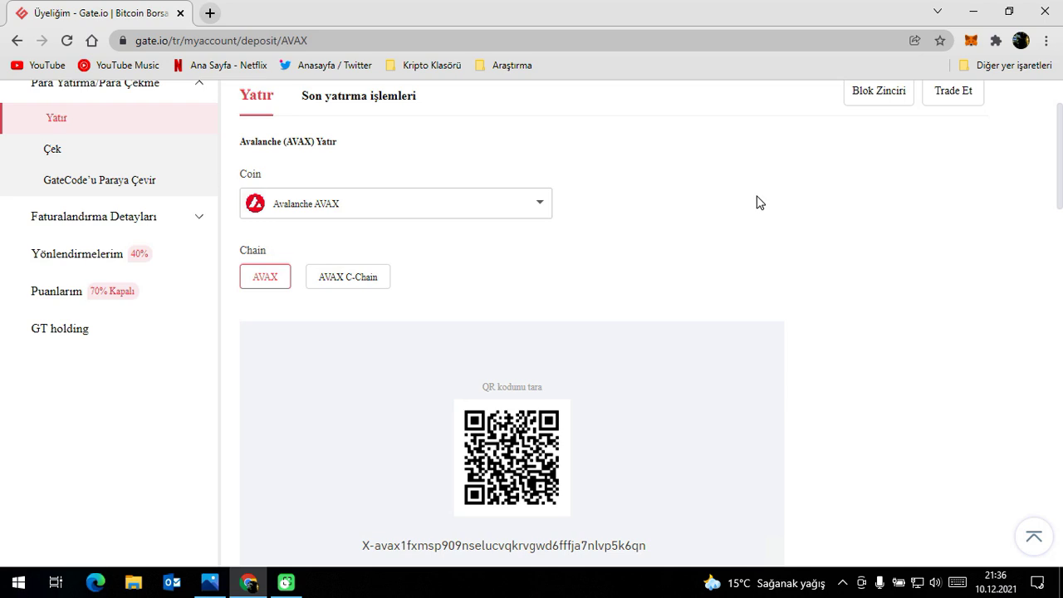
pyautogui.click(315, 304)
pyautogui.click(601, 287)
pyautogui.scroll(-1, 738, 317)
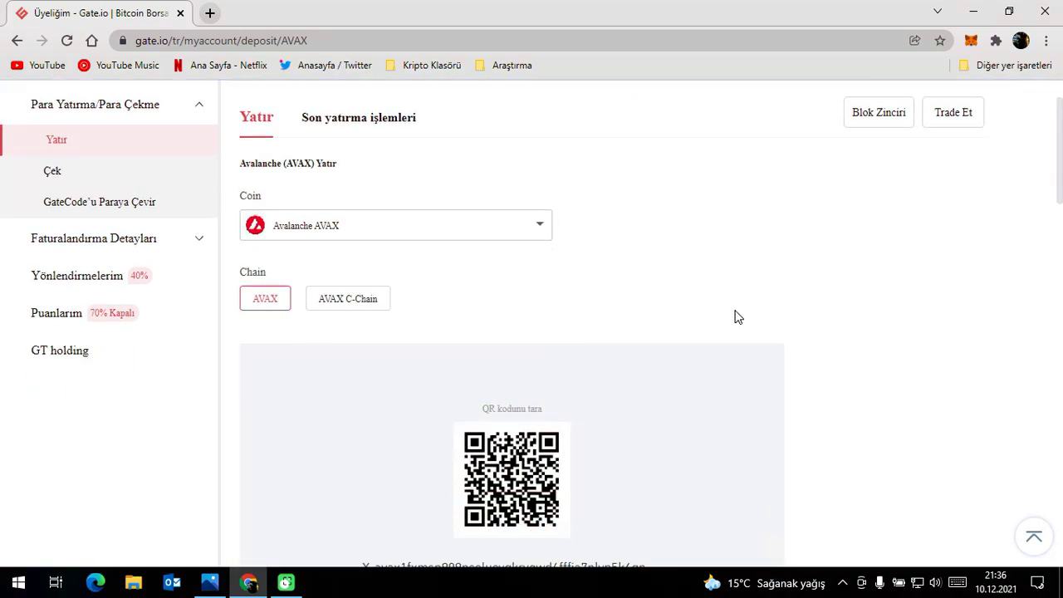
pyautogui.scroll(-1, 737, 316)
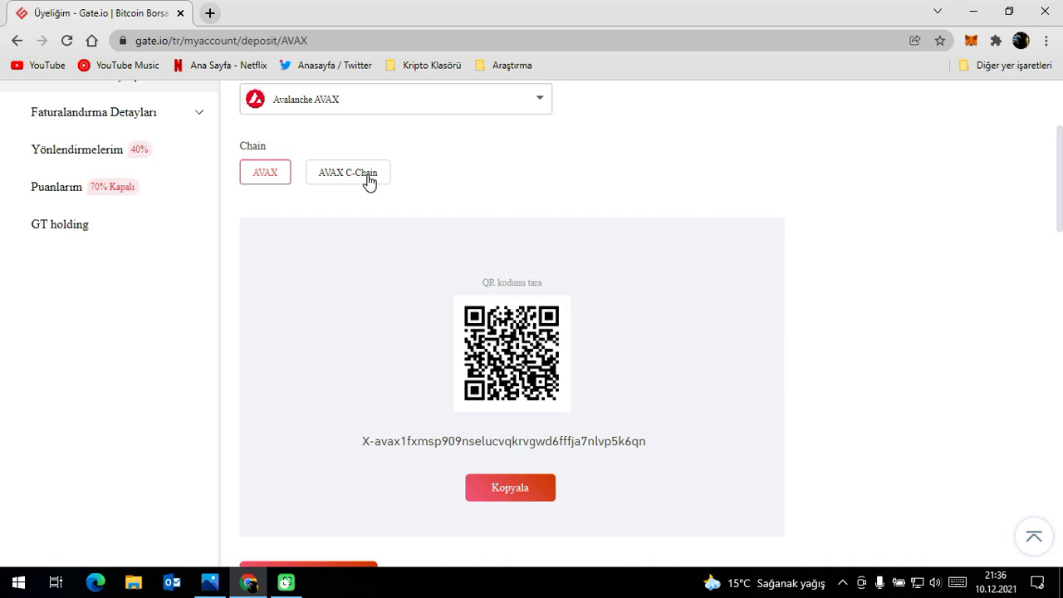
pyautogui.click(365, 178)
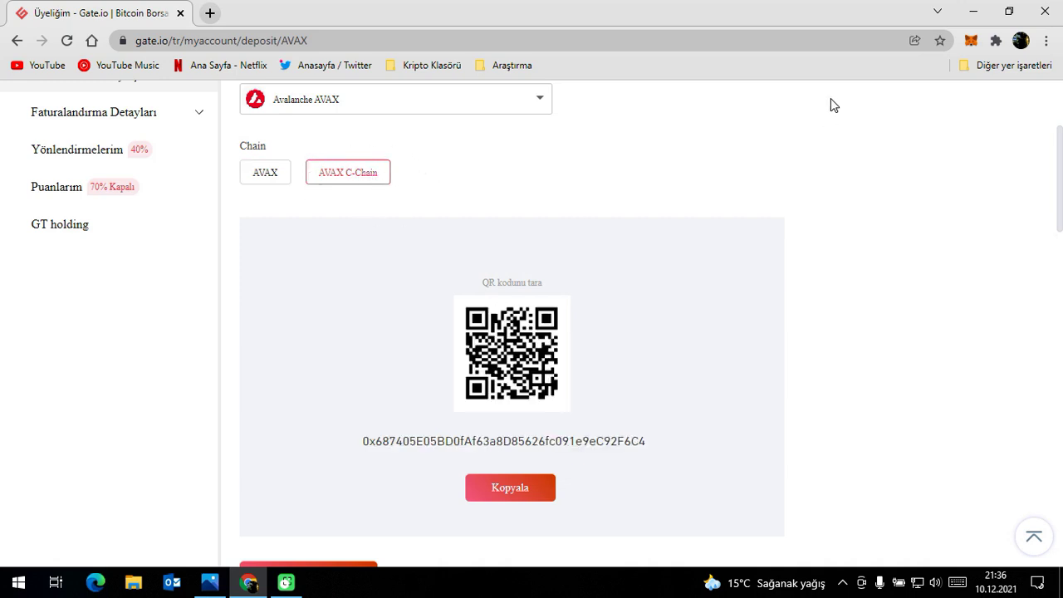
# Switch MetaMask to Avalanche Mainnet C-Chain.
pyautogui.click(972, 42)
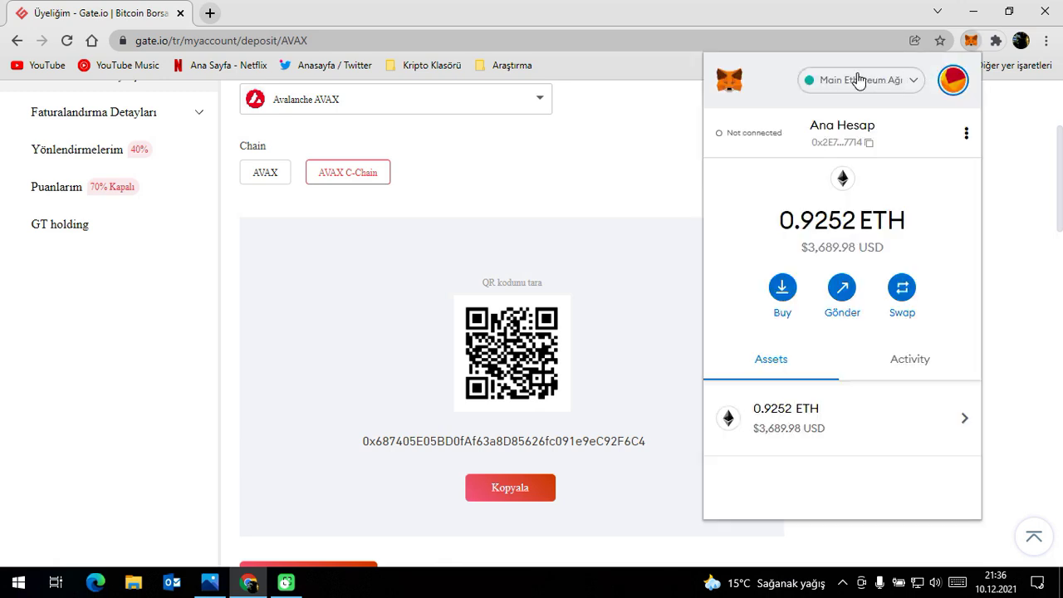
pyautogui.click(860, 80)
pyautogui.click(855, 360)
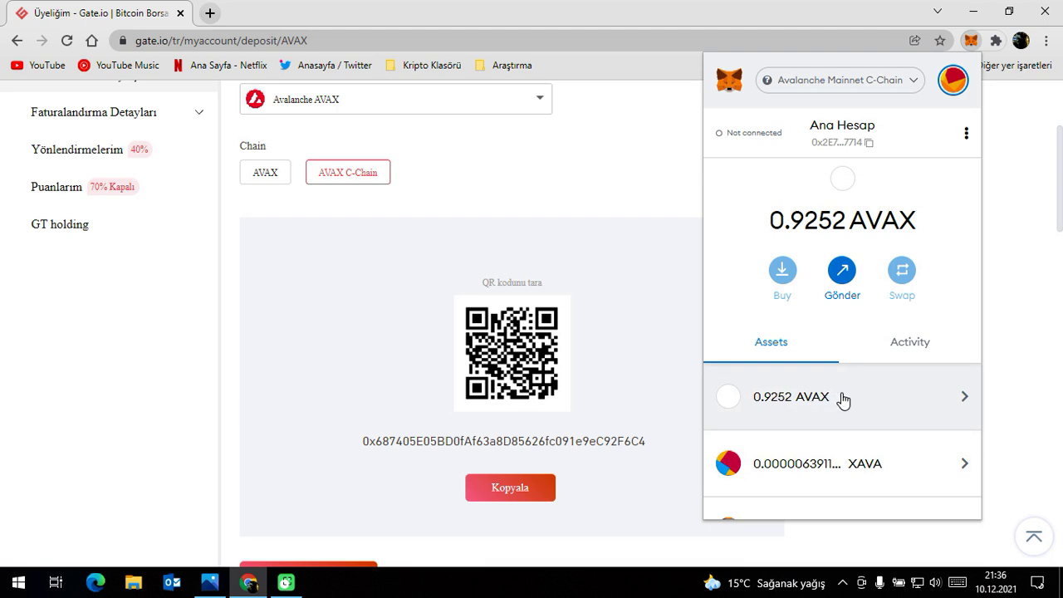
# Start an AVAX send to the copied C-Chain deposit address for 1 AVAX, then cancel.
pyautogui.click(875, 401)
pyautogui.click(842, 270)
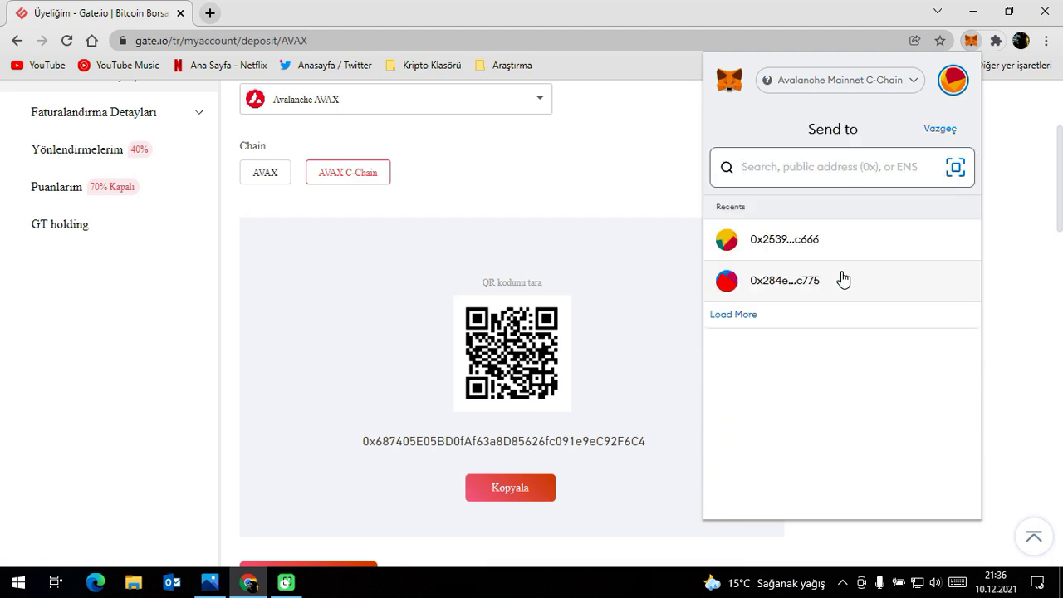
pyautogui.click(508, 491)
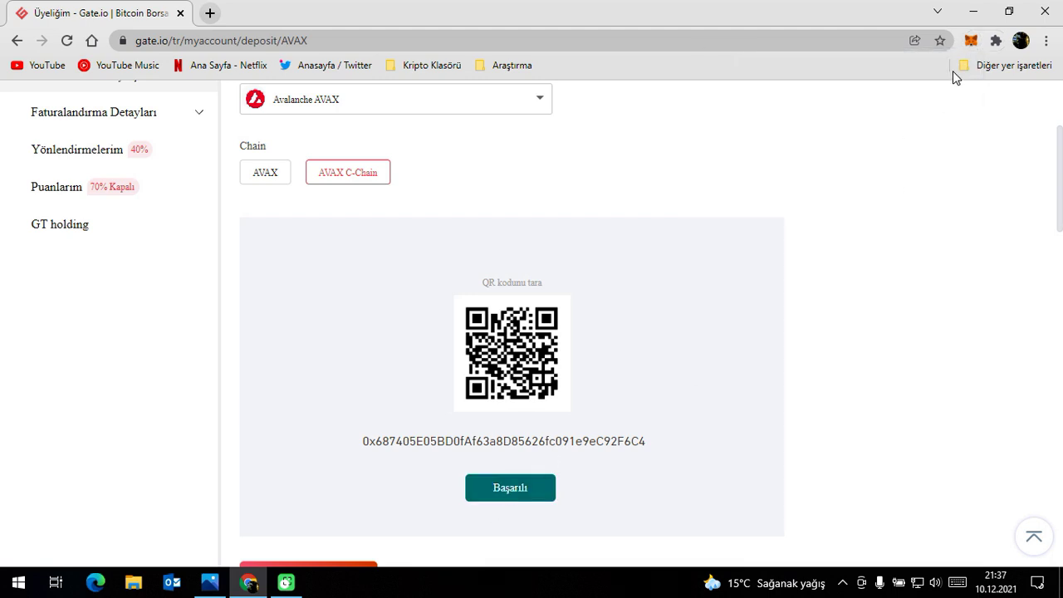
pyautogui.click(971, 41)
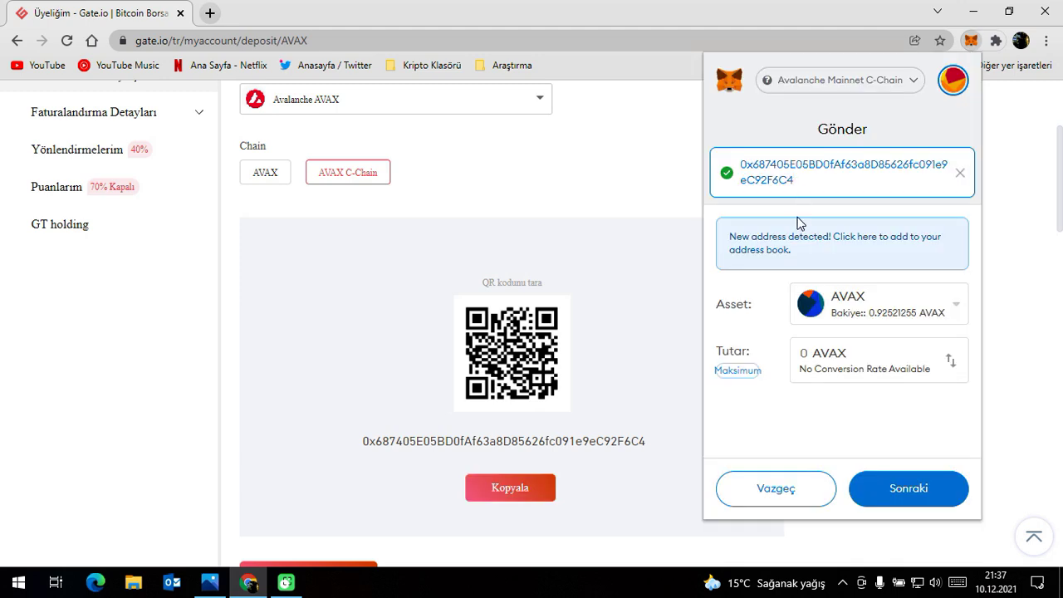
pyautogui.click(802, 352)
pyautogui.write('1')
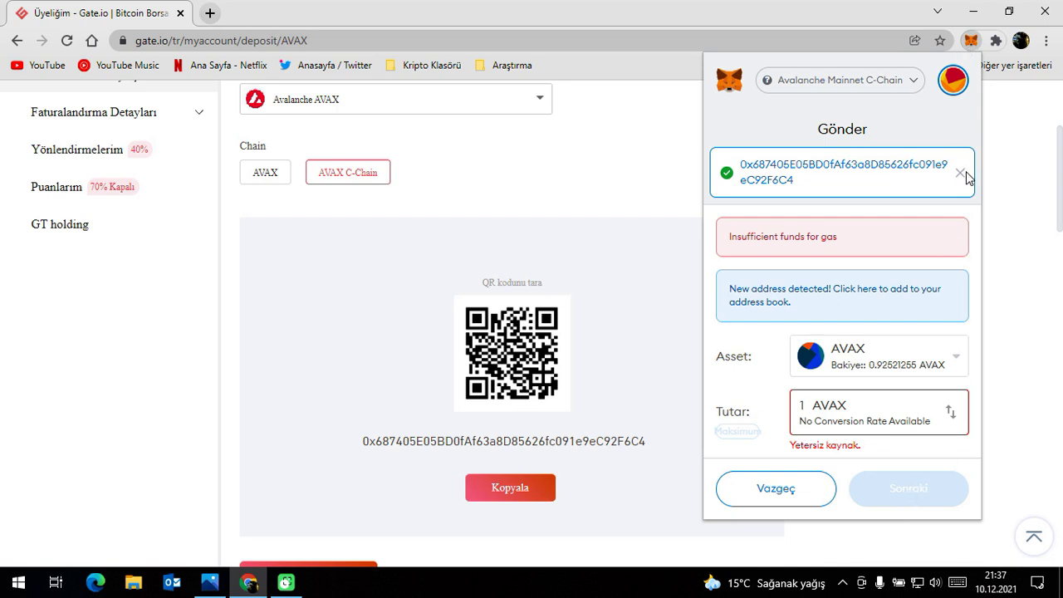
pyautogui.click(776, 490)
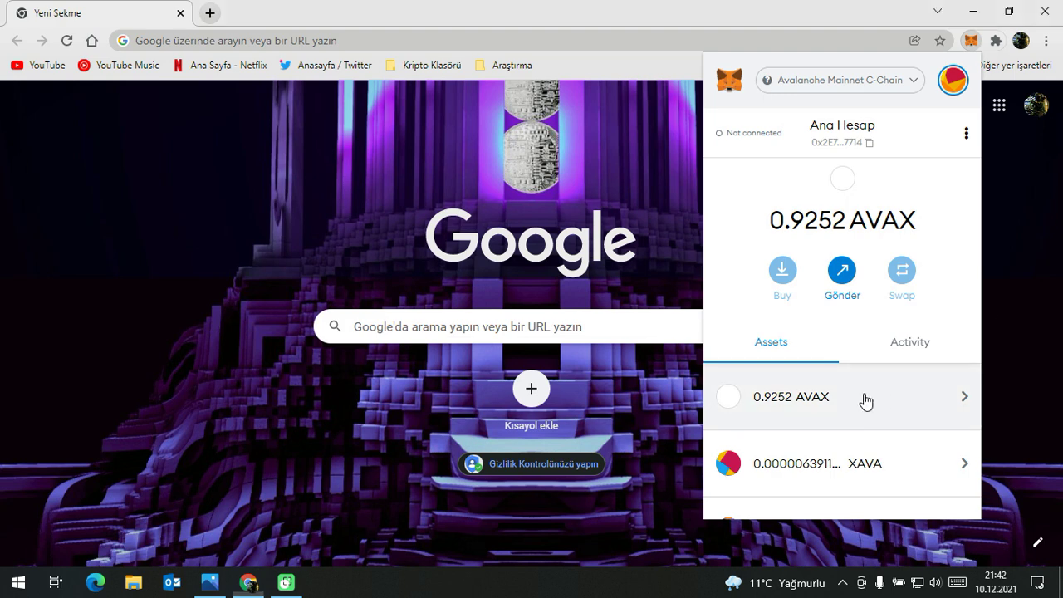
# Retry the 1 AVAX send to the pasted deposit address, cancel on insufficient funds.
pyautogui.click(867, 402)
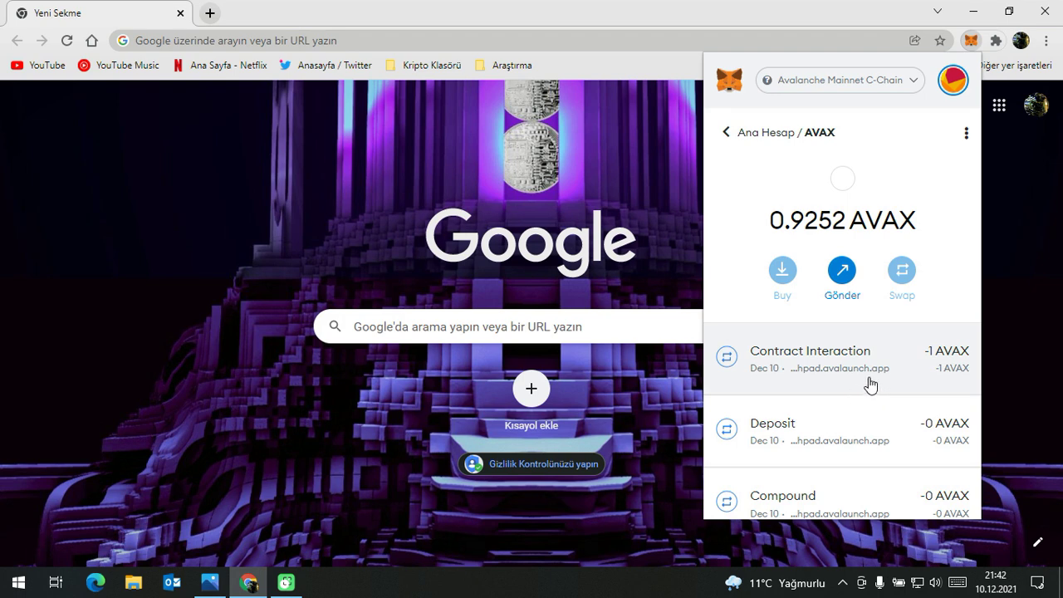
pyautogui.click(844, 281)
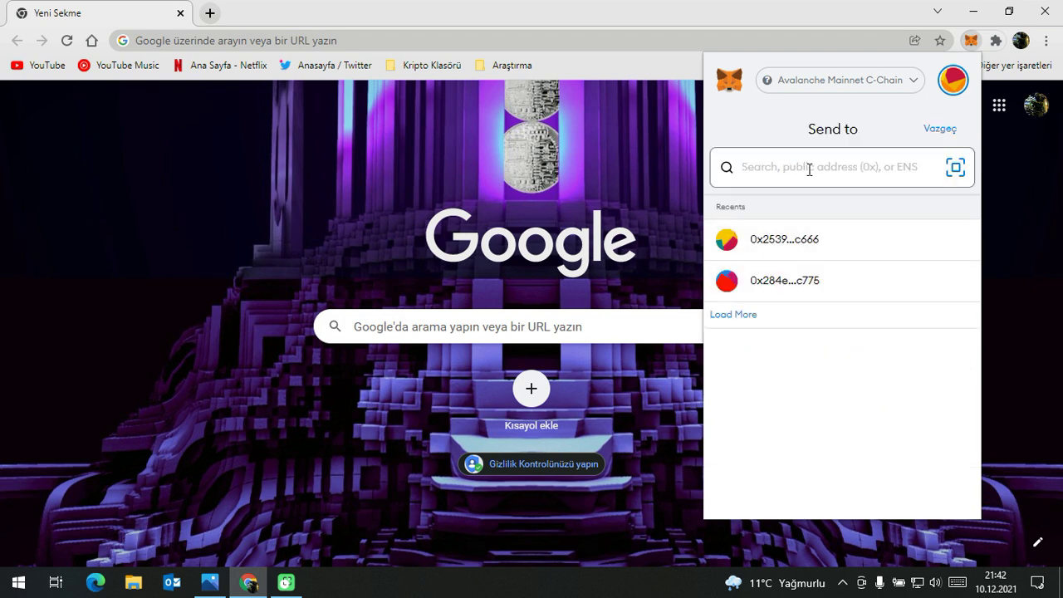
pyautogui.write('0x687405E05BD0fAf63a8D85626fc091e9eC92F6C4')
pyautogui.write('1')
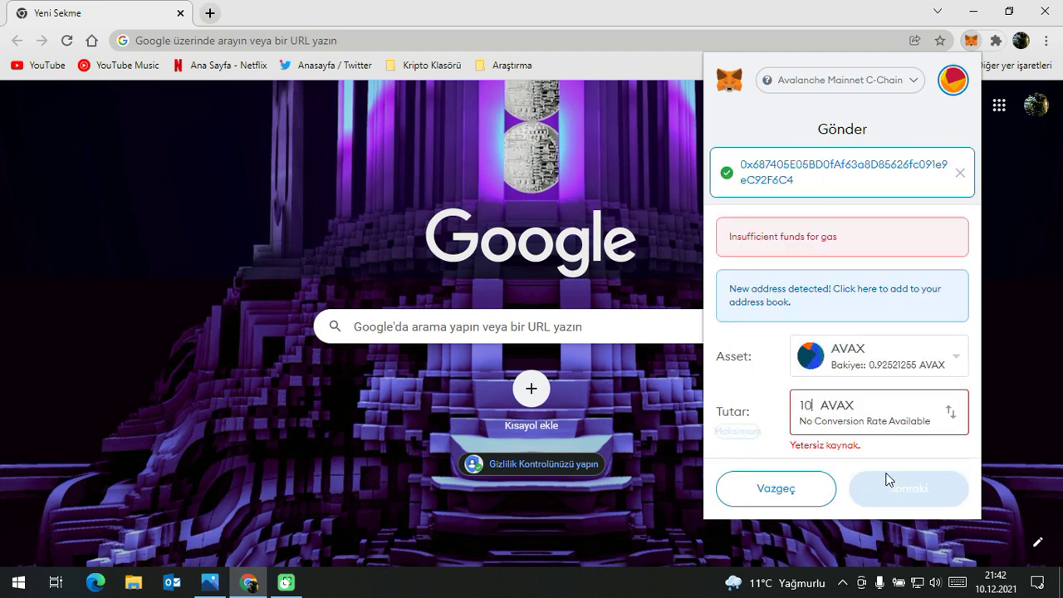
pyautogui.click(774, 493)
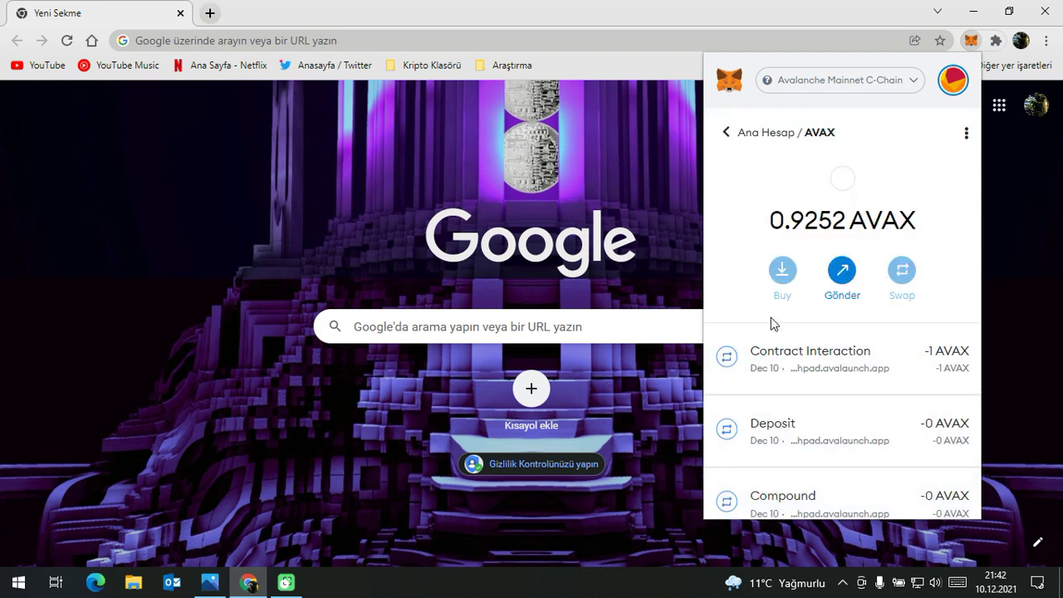
pyautogui.click(726, 132)
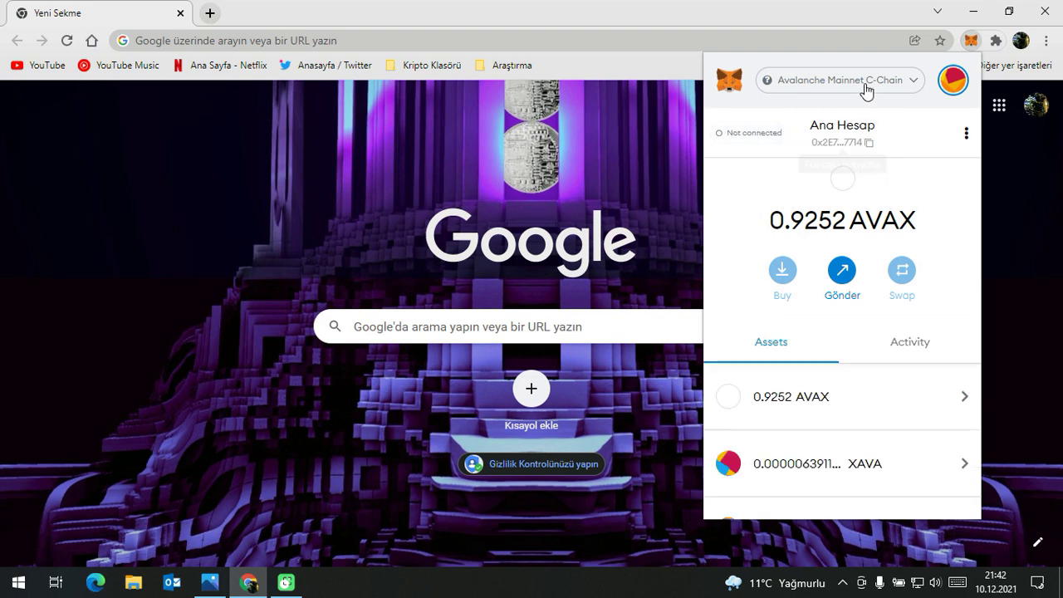
# Switch MetaMask to Binance Smart Chain, briefly check Main Ethereum, then return to BSC.
pyautogui.click(866, 85)
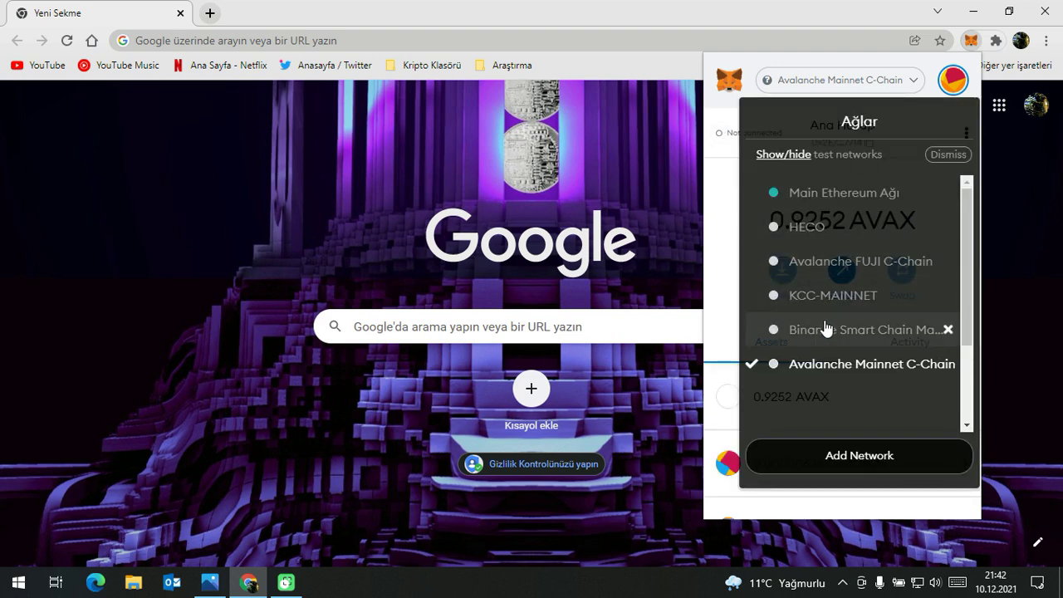
pyautogui.click(829, 329)
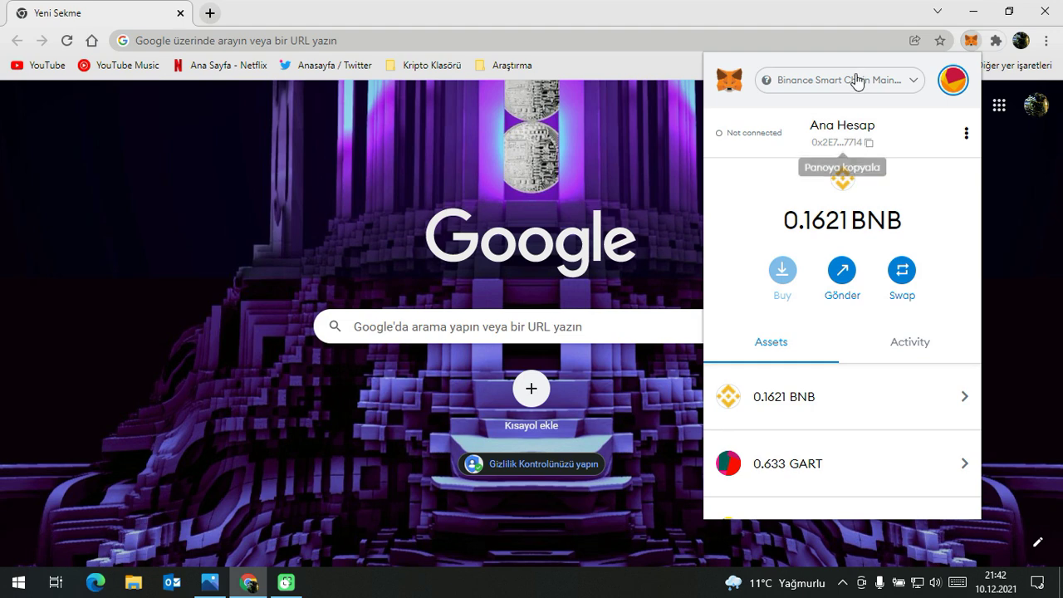
pyautogui.click(857, 83)
pyautogui.click(826, 194)
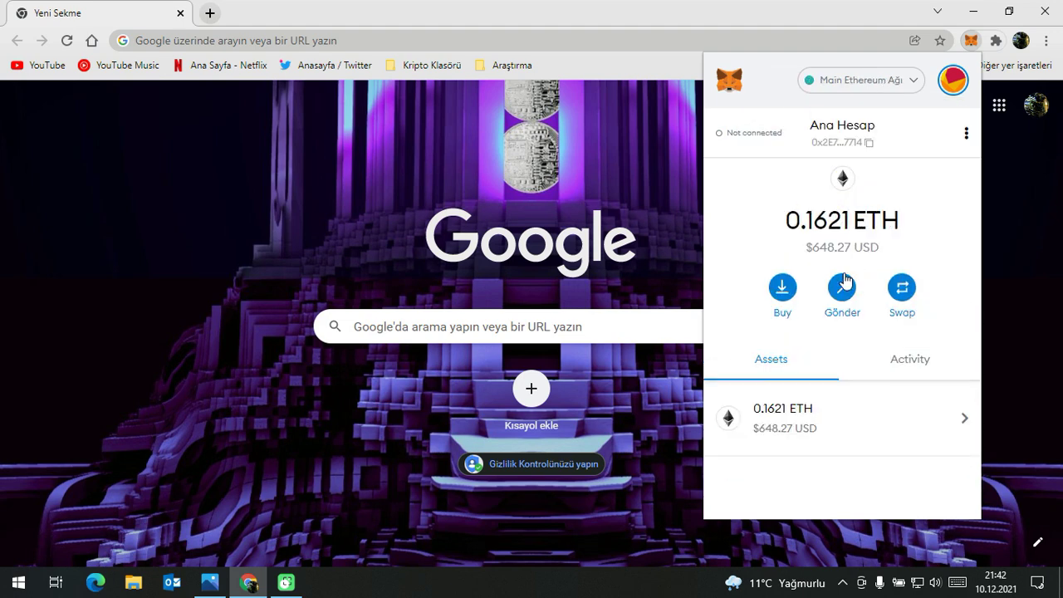
pyautogui.scroll(-1, 809, 353)
pyautogui.scroll(1, 827, 411)
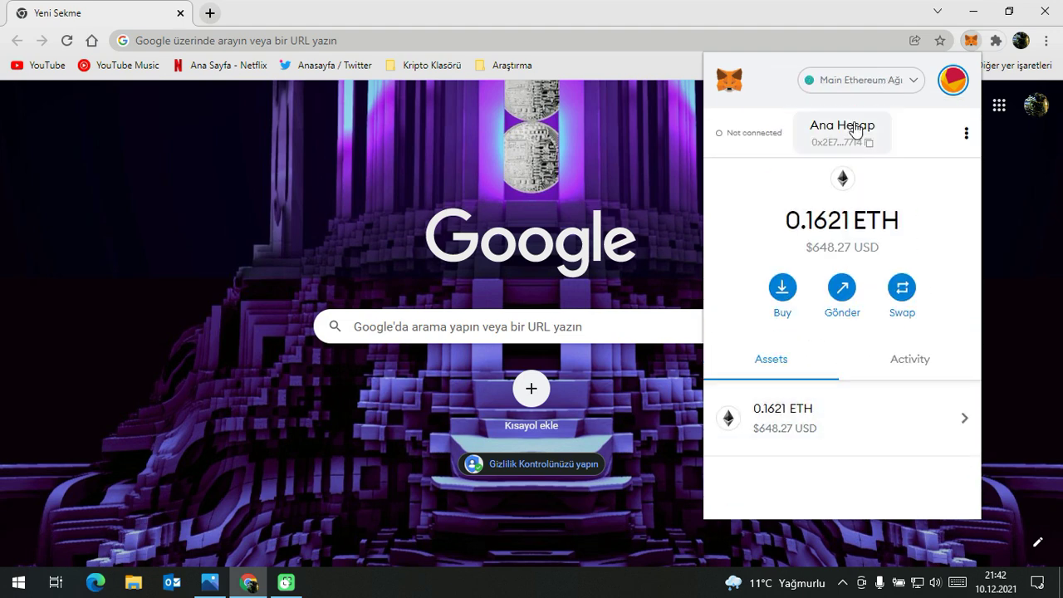
pyautogui.click(876, 83)
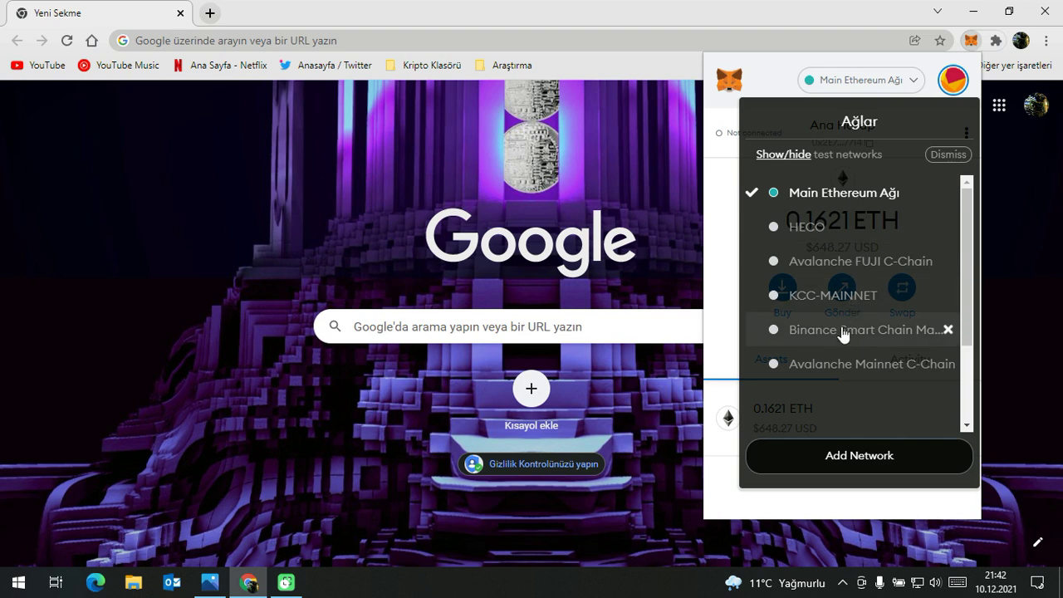
pyautogui.click(842, 332)
pyautogui.scroll(-2, 883, 317)
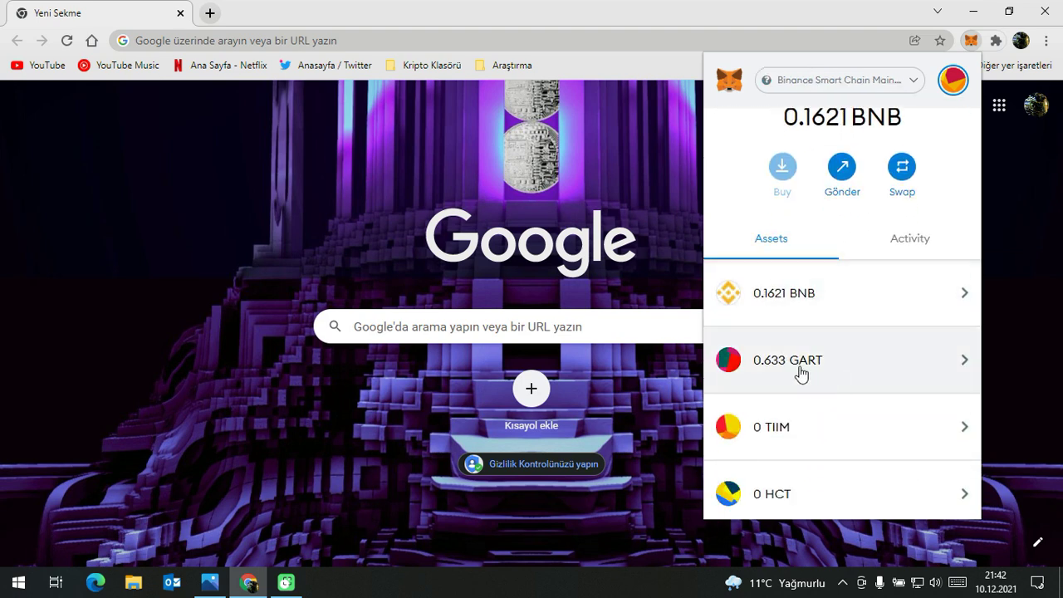
# Open the GART token send screen, then close and reopen the wallet to check the BNB balance.
pyautogui.click(834, 357)
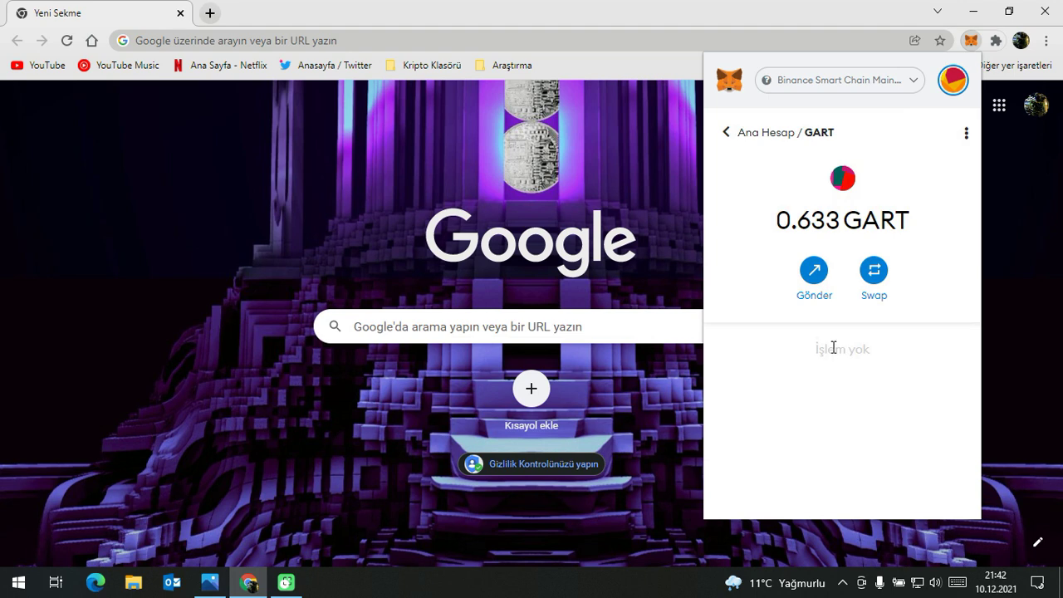
pyautogui.click(821, 284)
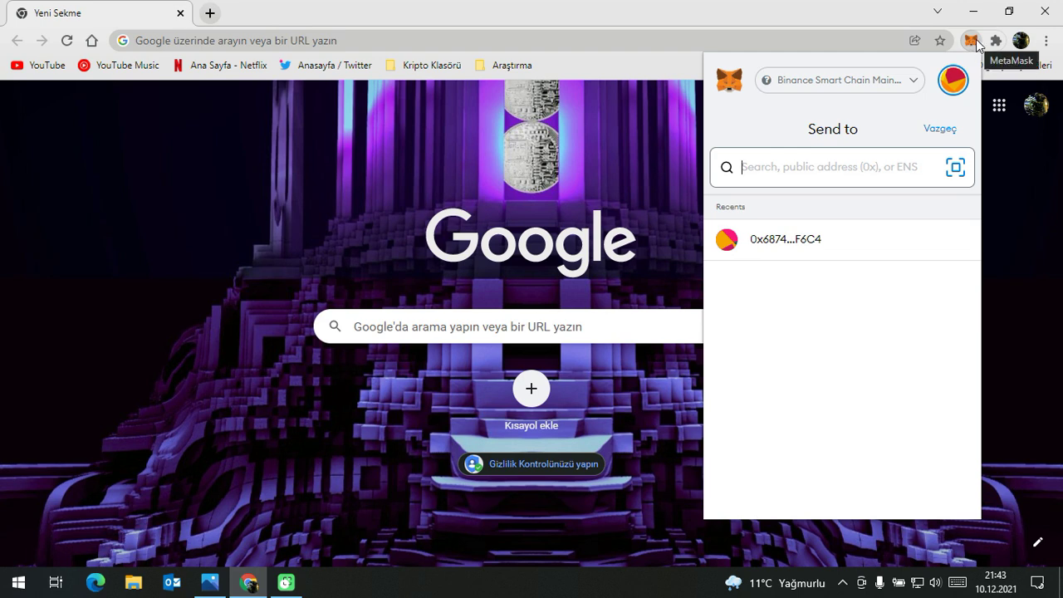
pyautogui.click(973, 42)
pyautogui.click(969, 40)
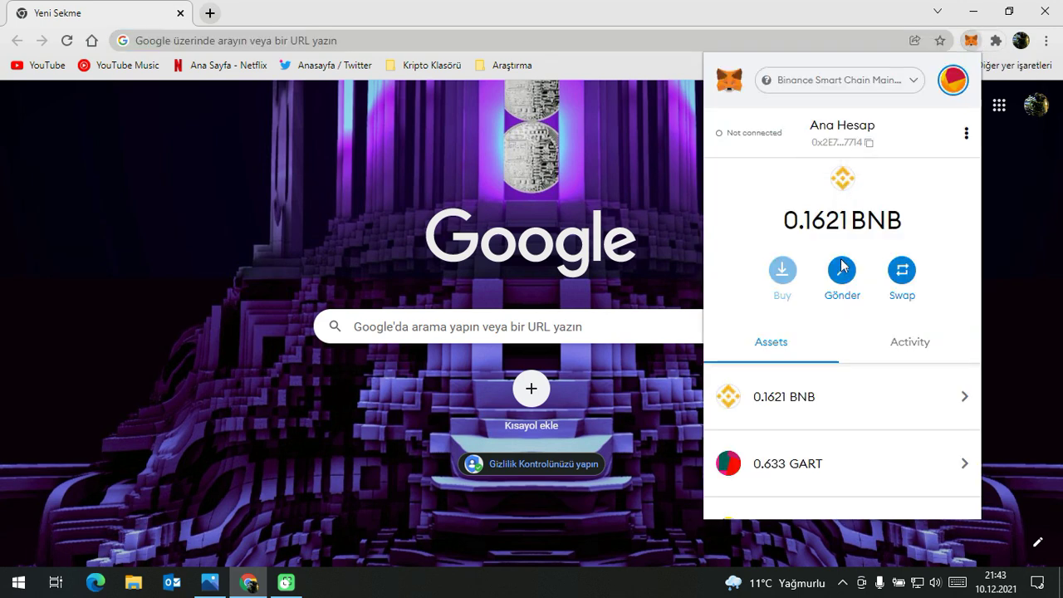
pyautogui.moveTo(804, 218); pyautogui.dragTo(856, 218)
pyautogui.click(830, 218)
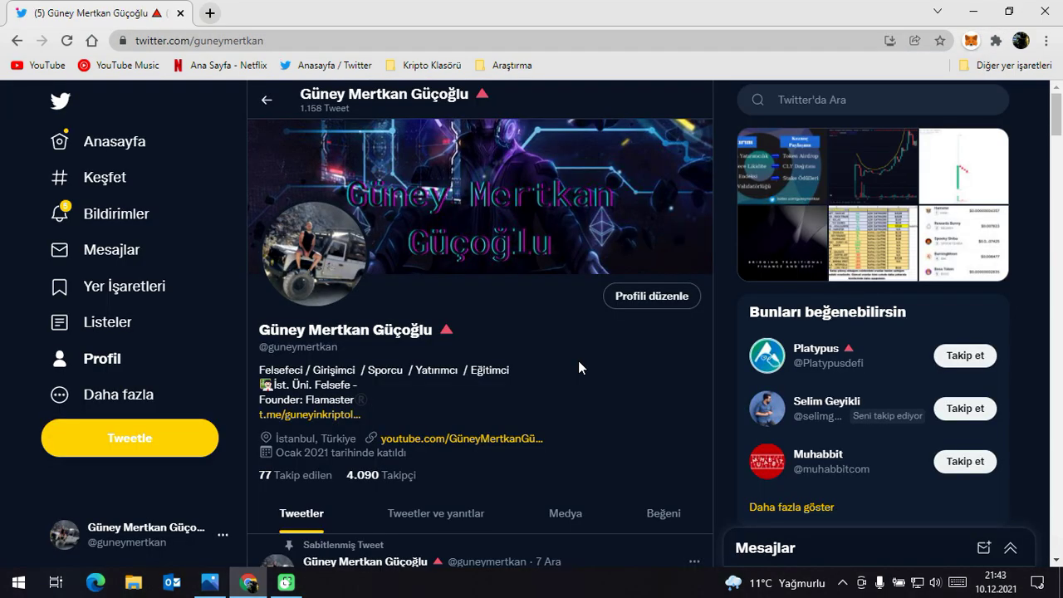
# Scroll the Twitter profile down to the $CLY staking and Colony exchange-listing tweets.
pyautogui.scroll(-6, 578, 367)
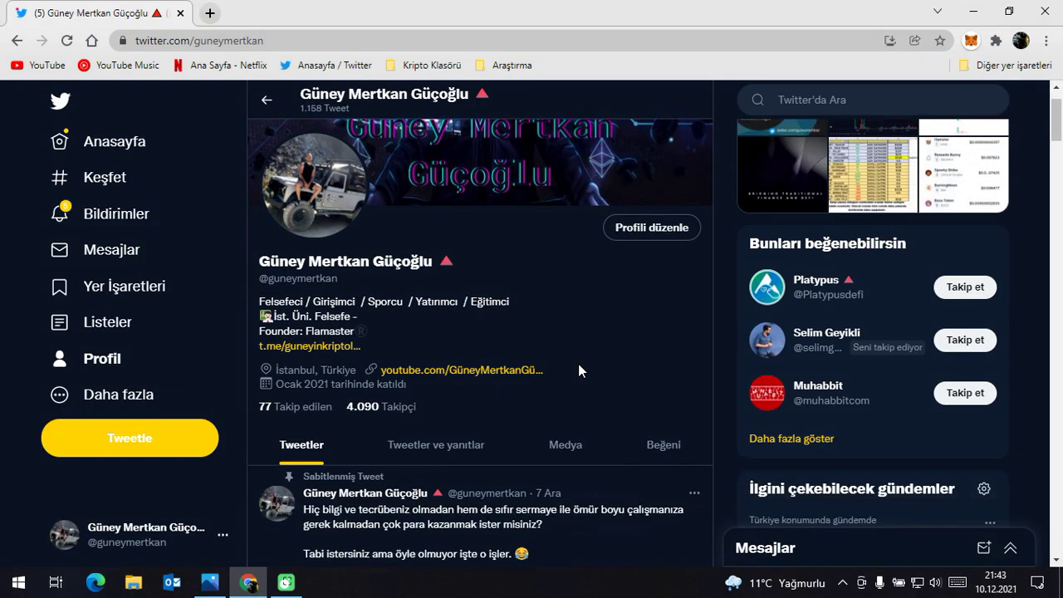
pyautogui.scroll(-4, 584, 366)
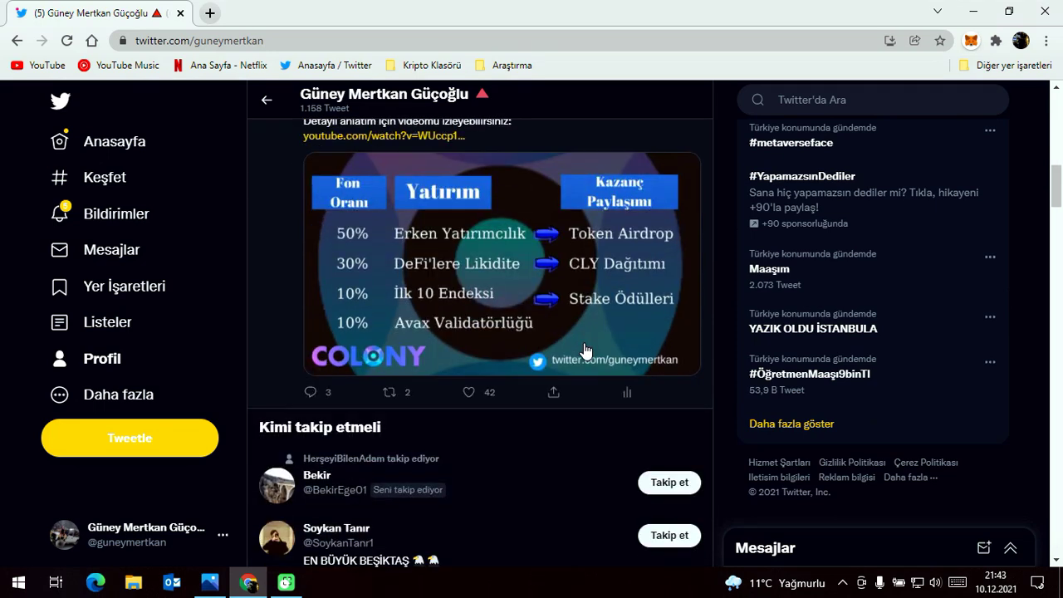
pyautogui.scroll(-3, 577, 313)
pyautogui.scroll(-5, 578, 313)
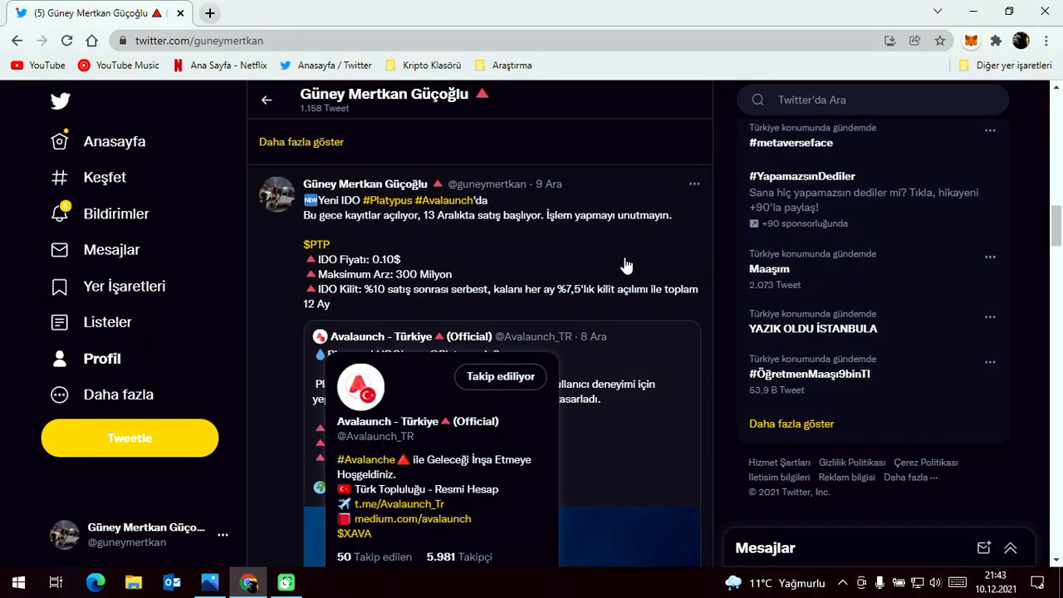
pyautogui.scroll(-3, 380, 318)
pyautogui.scroll(-2, 465, 349)
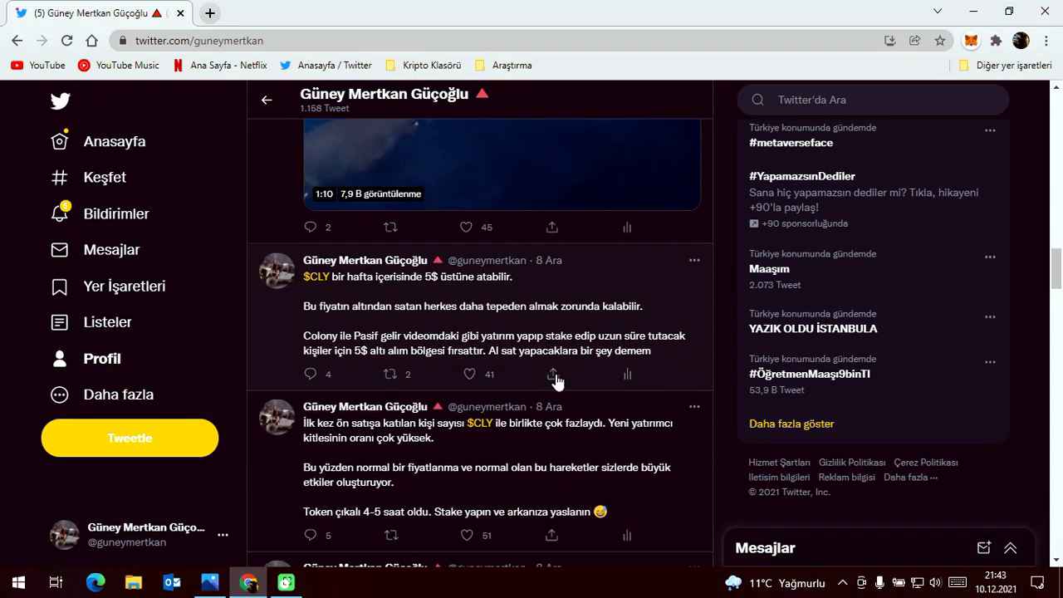
pyautogui.scroll(-3, 552, 333)
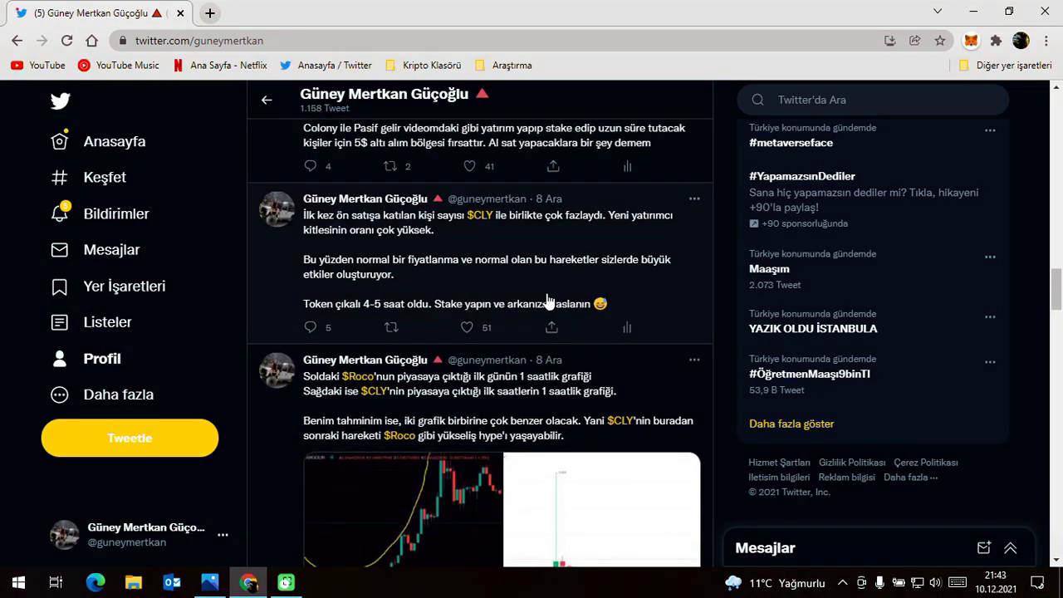
pyautogui.scroll(-6, 548, 303)
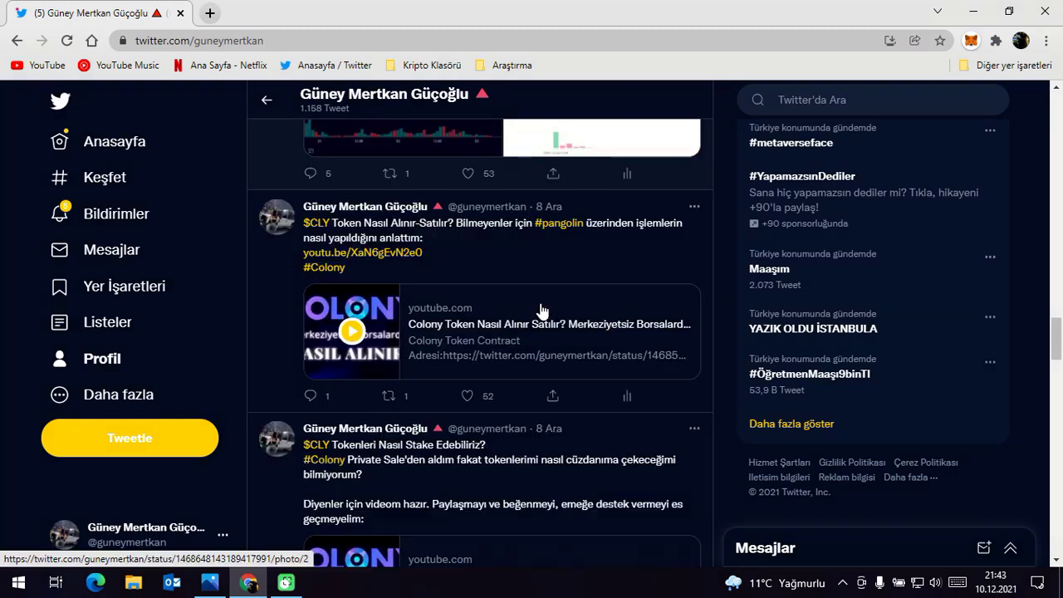
pyautogui.scroll(-2, 631, 434)
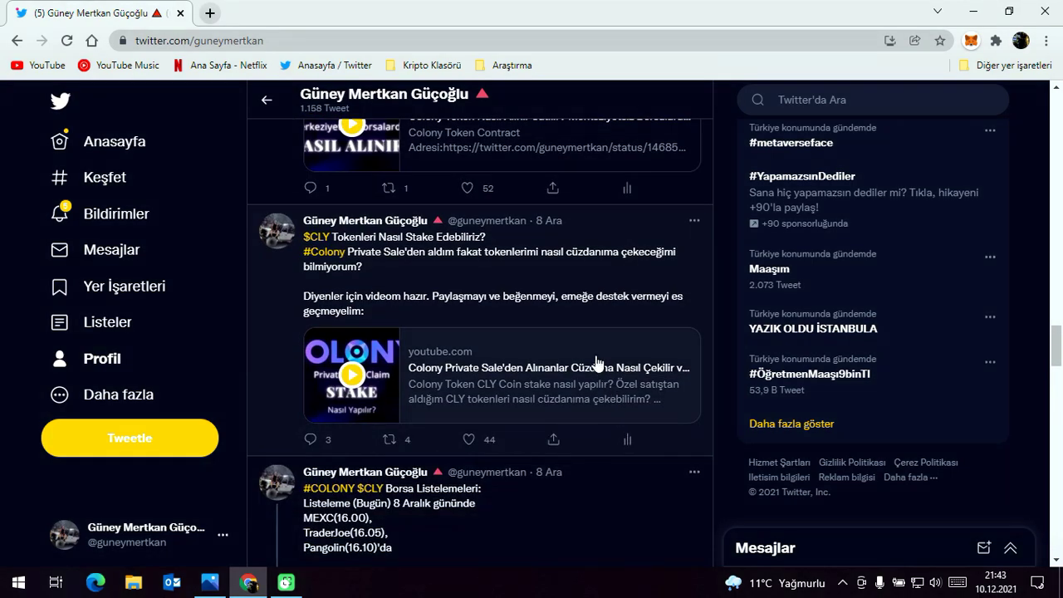